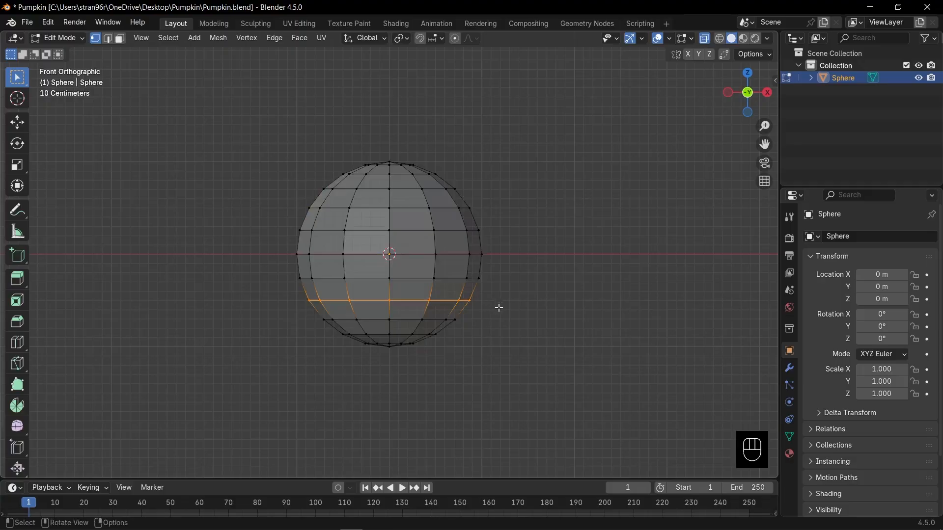
Enable proportional editing and move the selected lower edge ring down about 0.14 m along Z with a 1.21 m influence.
key("o")
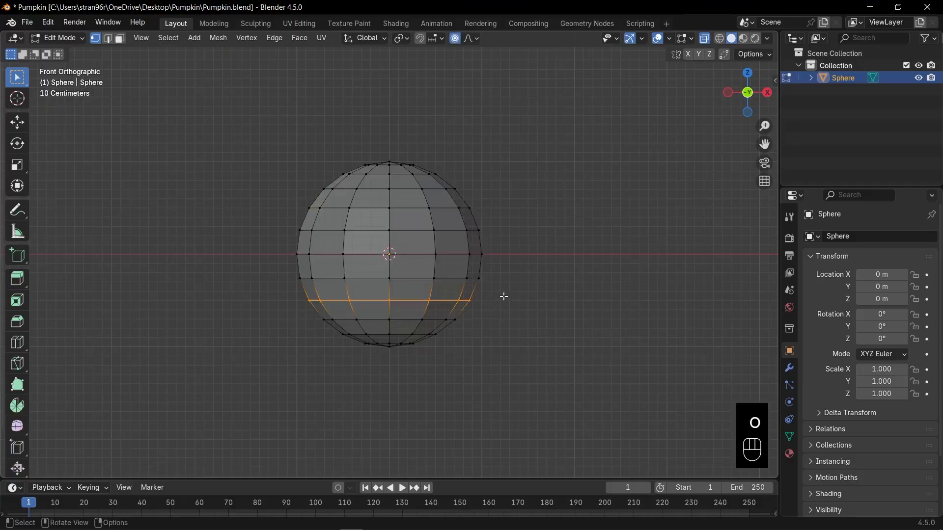
key("g")
key("z")
scroll(503, 297, "down", 2)
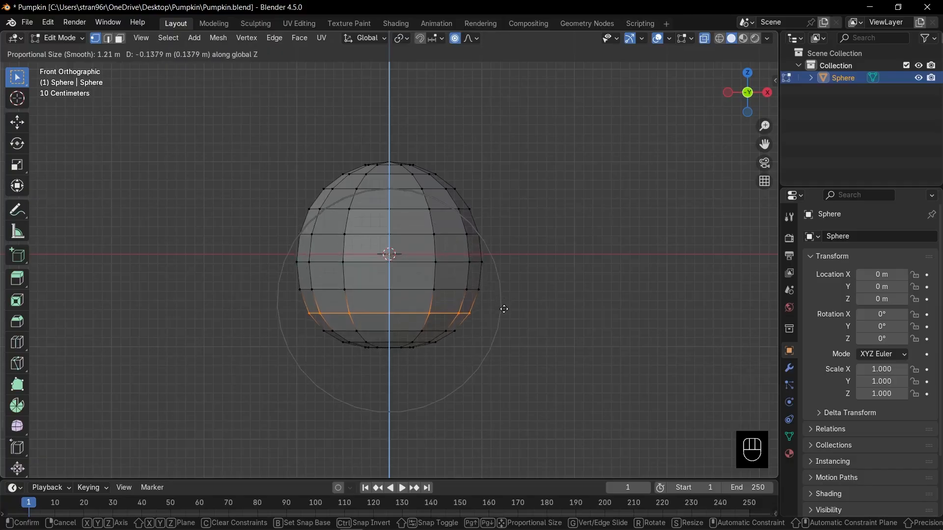
left_click(504, 309)
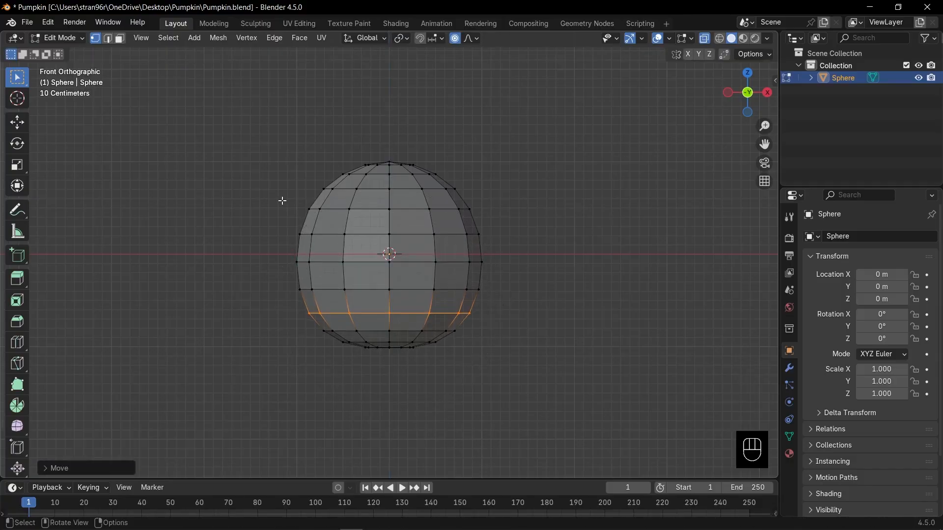
Scale up the upper edge ring with proportional editing to widen the sphere's upper half.
left_click_drag(267, 194, 499, 225)
key("s")
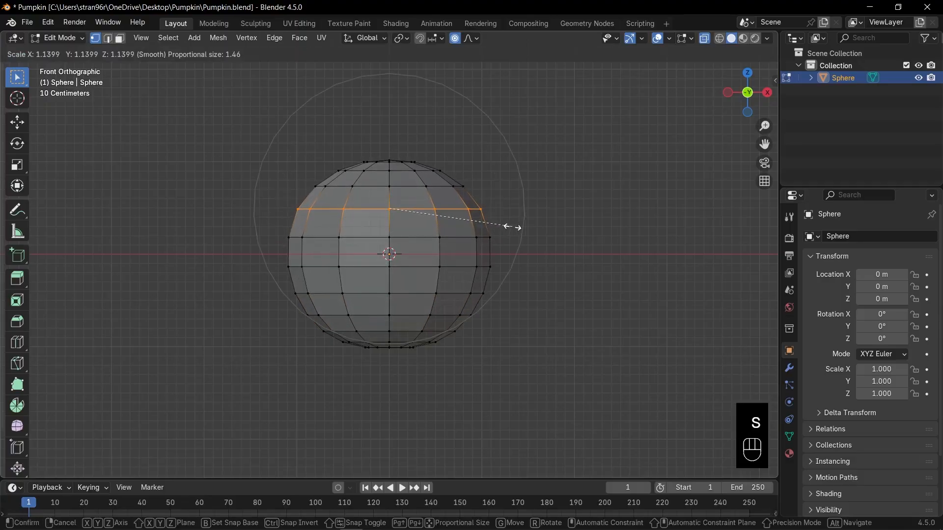
left_click(511, 226)
Sink the top cap vertices about 0.16 m along Z with a 0.35 m proportional size, and scale them in slightly.
left_click_drag(347, 144, 436, 170)
key("g")
key("z")
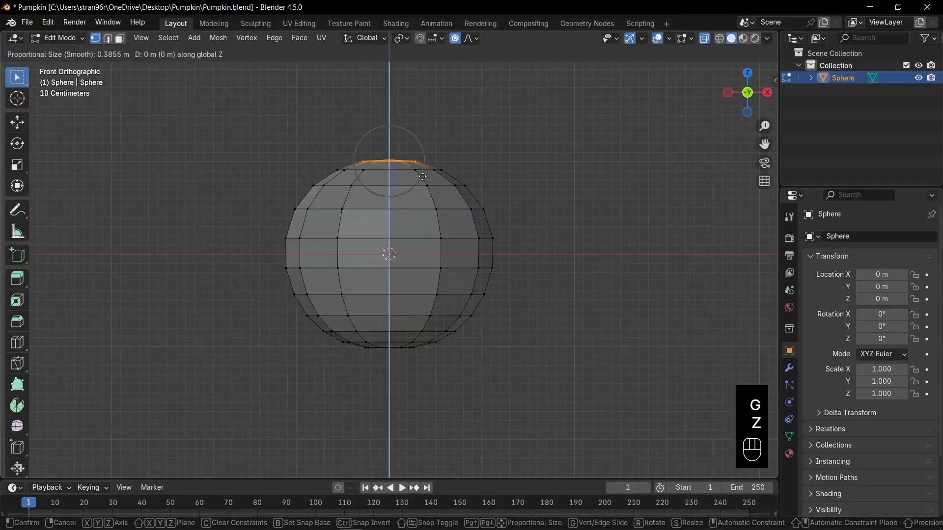
scroll(422, 176, "up", 1)
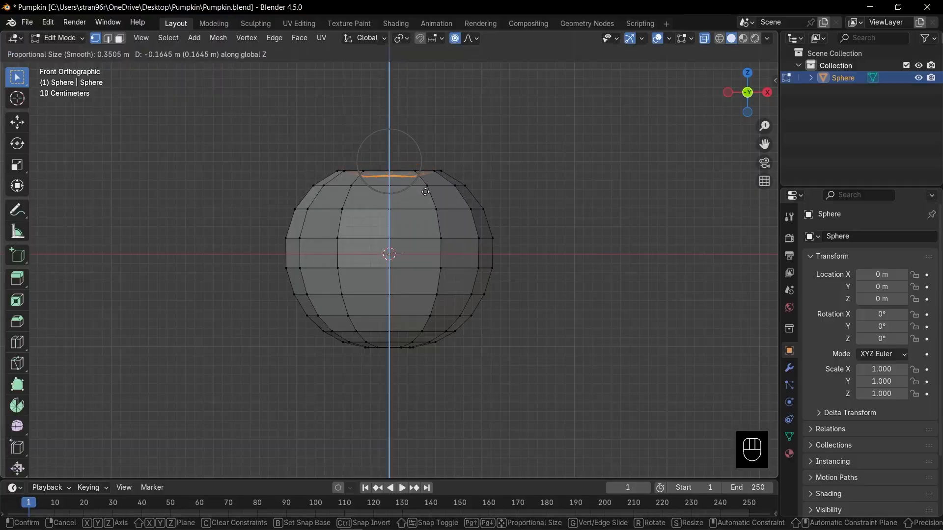
left_click(424, 192)
key("s")
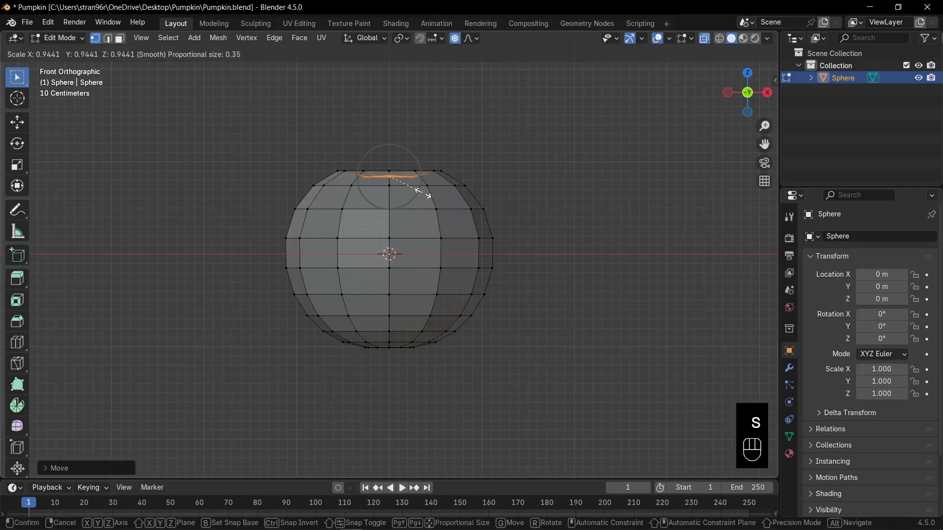
left_click(423, 194)
Turn off proportional editing for the sphere mesh in top view.
key("Tab")
key("KP_Decimal")
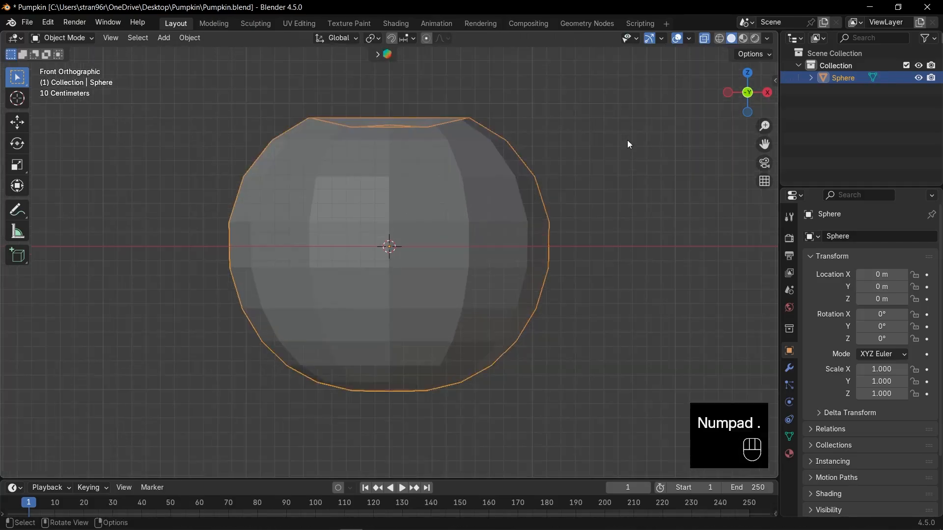
key("KP_7")
key("Tab")
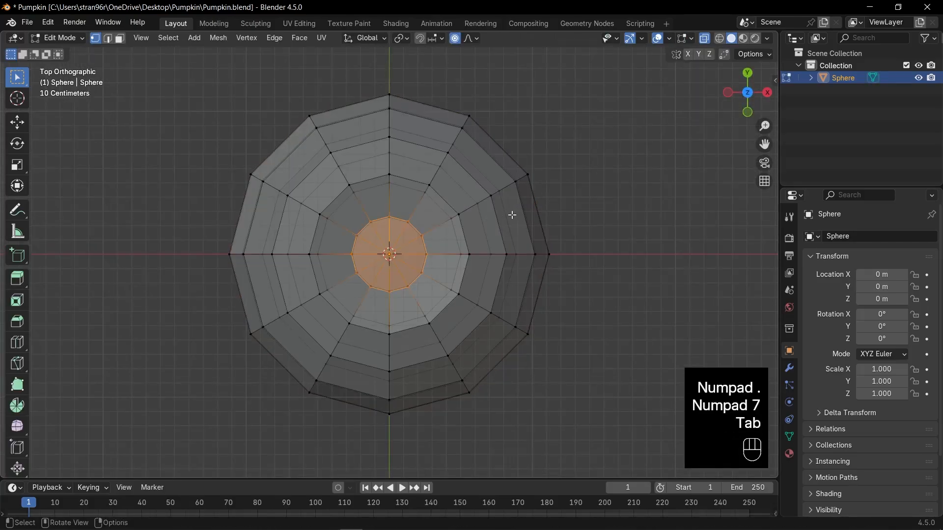
scroll(510, 215, "up", 1)
key("o")
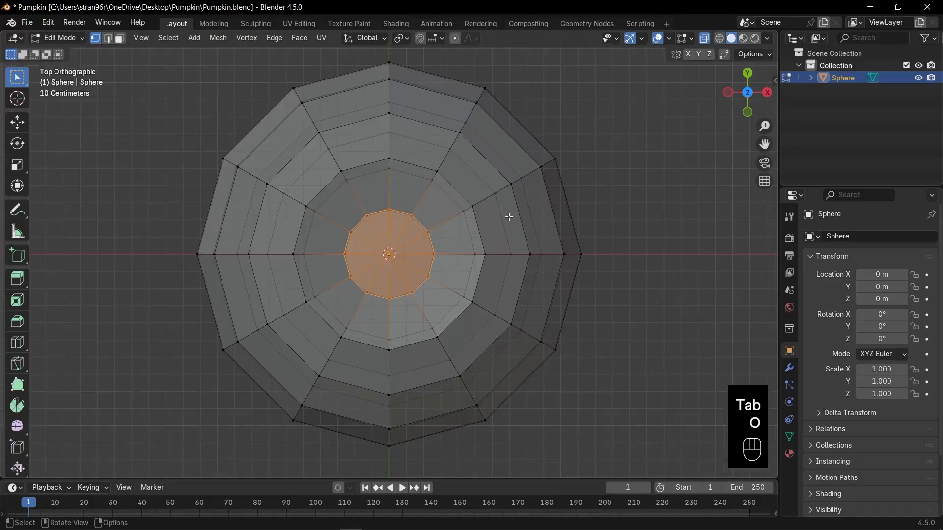
Bevel every other vertical edge loop, six in total, by about 0.013 m with one segment, with X-ray off.
key("2")
key("alt+z")
left_click(395, 139, "alt")
left_click(501, 197, "alt+shift")
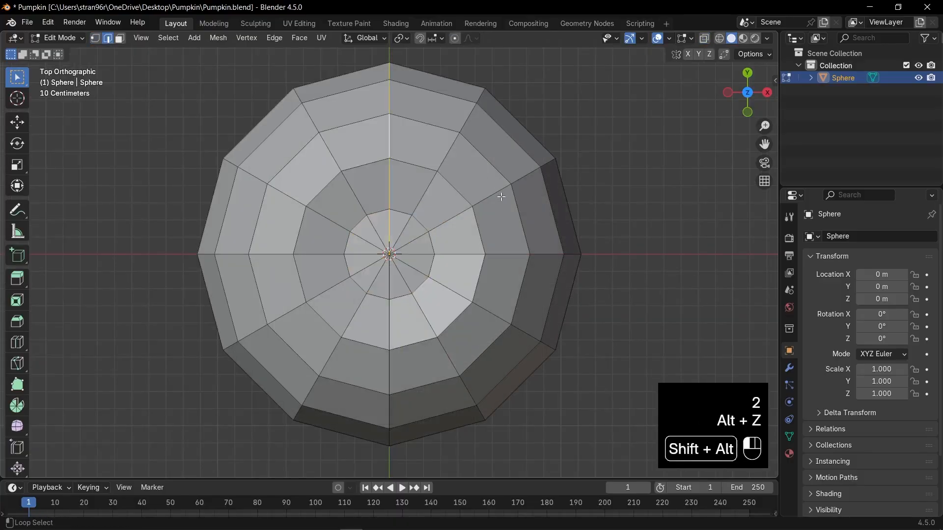
left_click(474, 301, "alt+shift")
left_click(295, 307, "alt+shift")
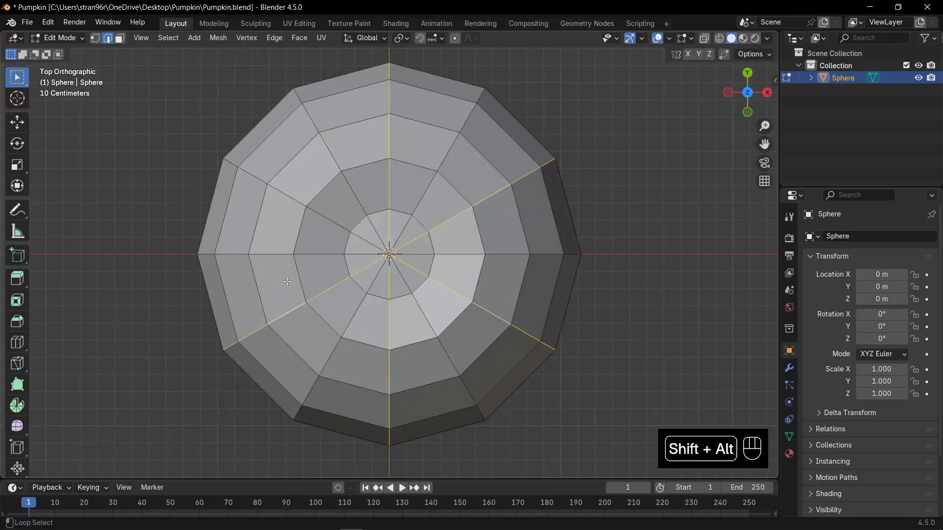
left_click(293, 200, "alt+shift")
key("ctrl+b")
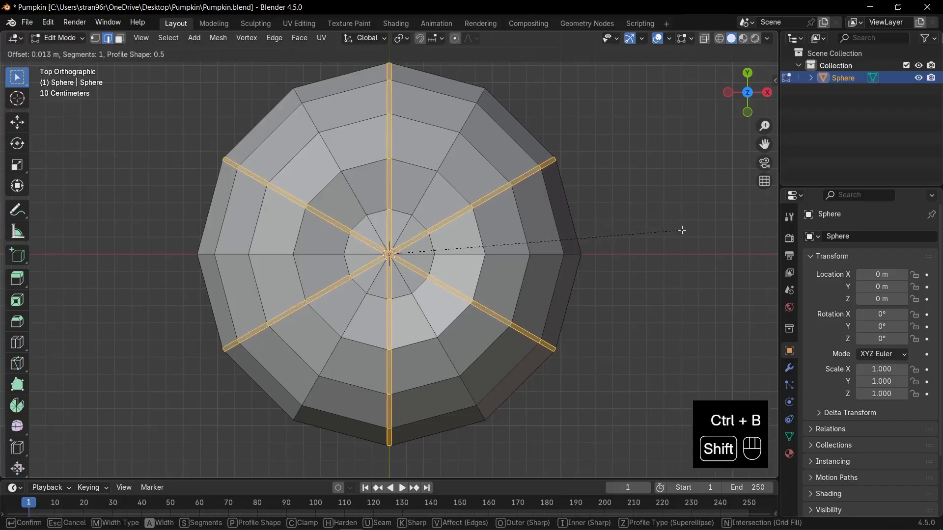
left_click(682, 229)
Scale the six center edge lines of the beveled strips inward to about 0.94 to form the pumpkin's grooves.
scroll(682, 229, "up", 2)
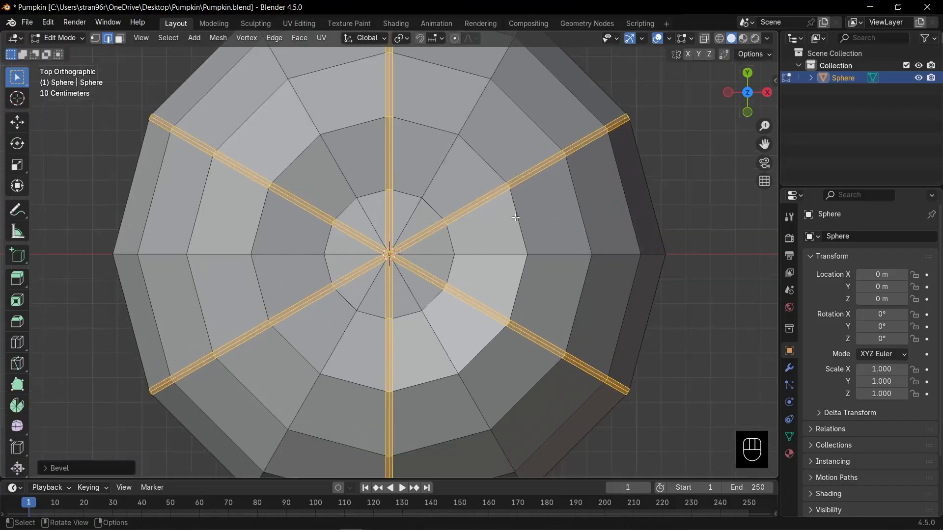
left_click(389, 171, "alt")
scroll(390, 171, "up", 5)
left_click(432, 229, "alt+shift")
left_click(428, 277, "alt+shift")
left_click(390, 303, "alt+shift")
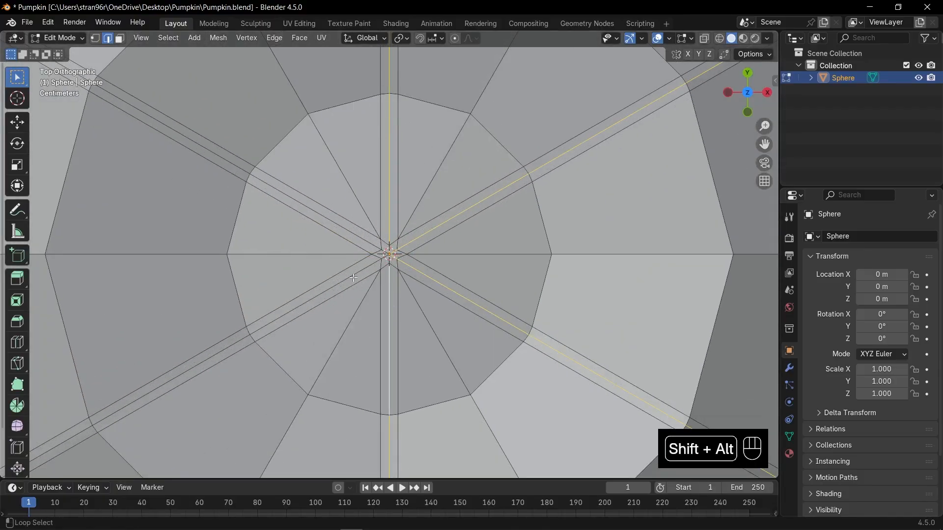
left_click(353, 278, "alt+shift")
left_click(334, 224, "alt+shift")
key("KP_1")
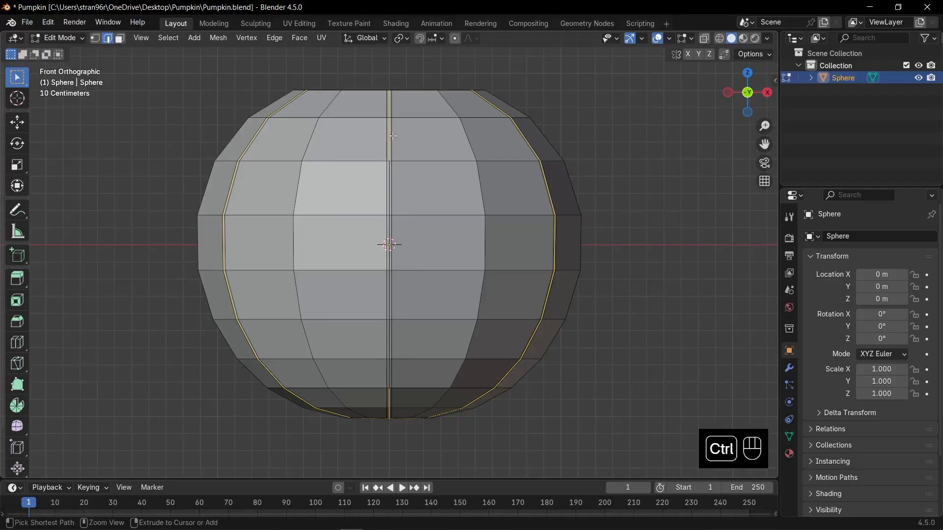
scroll(688, 140, "down", 2)
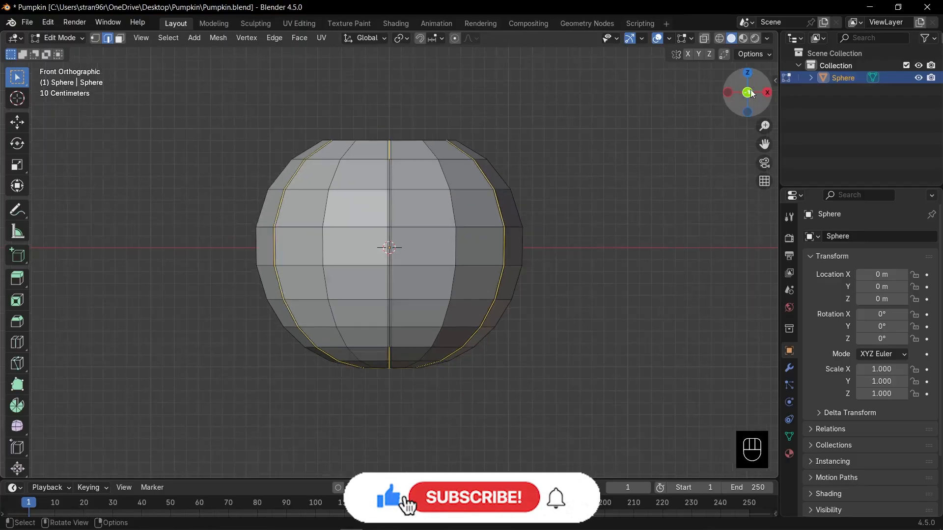
left_click_drag(753, 93, 747, 105)
key("s")
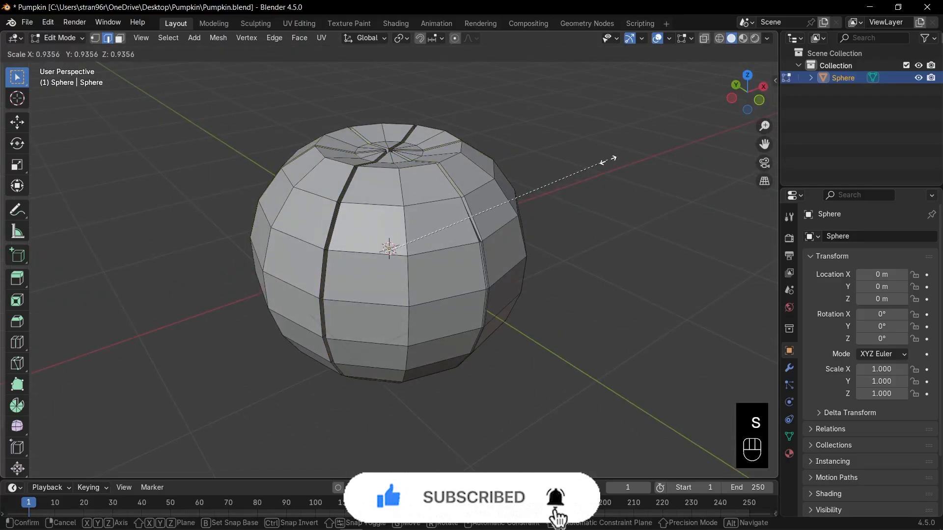
left_click(605, 160)
key("KP_1")
key("Tab")
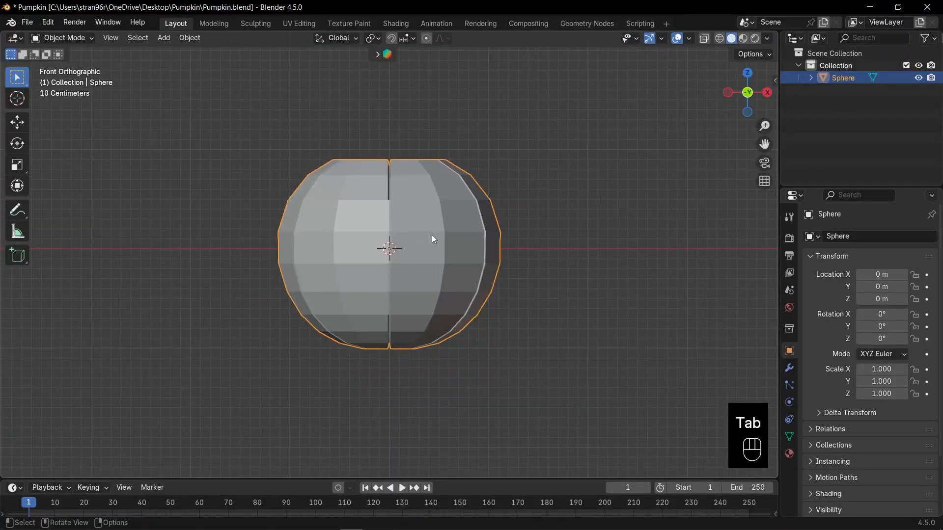
Delete all faces on the negative X half of the pumpkin, up to the center line.
key("Tab")
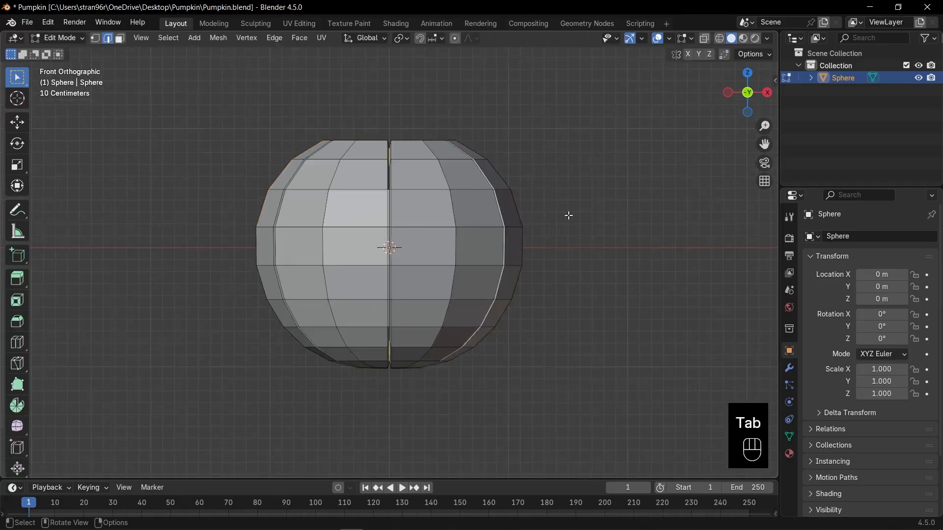
key("3")
key("alt+z")
left_click_drag(150, 76, 389, 435)
scroll(614, 357, "up", 2)
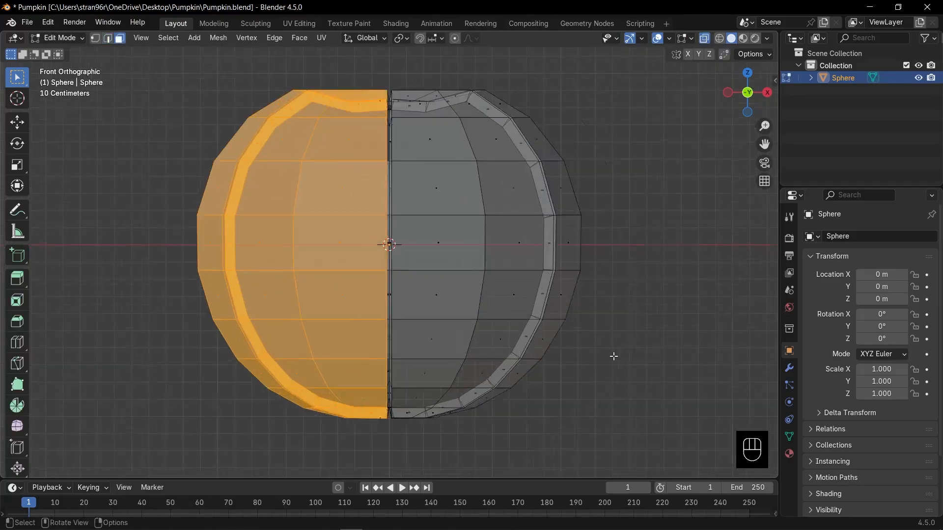
scroll(608, 344, "up", 3)
scroll(576, 289, "down", 2)
key("ctrl+KP_Add")
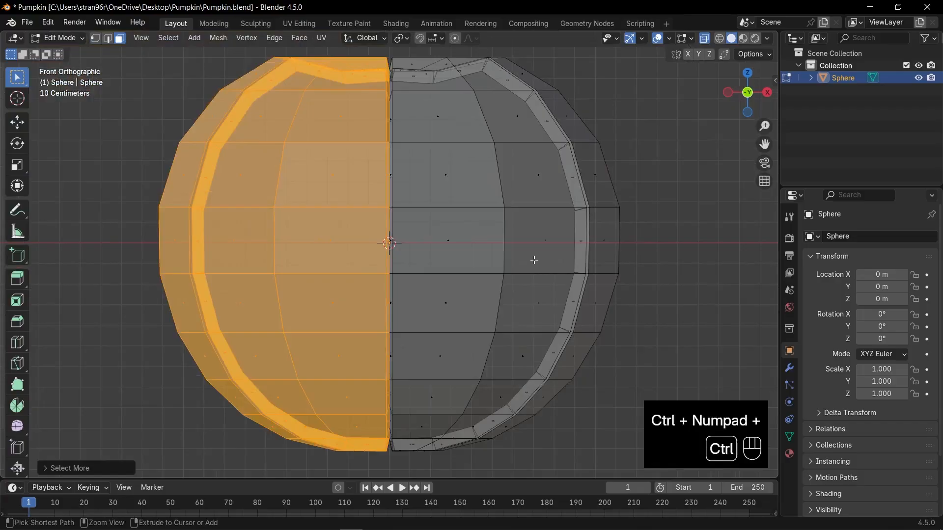
key("x")
left_click(475, 254)
key("Tab")
scroll(476, 251, "down", 4)
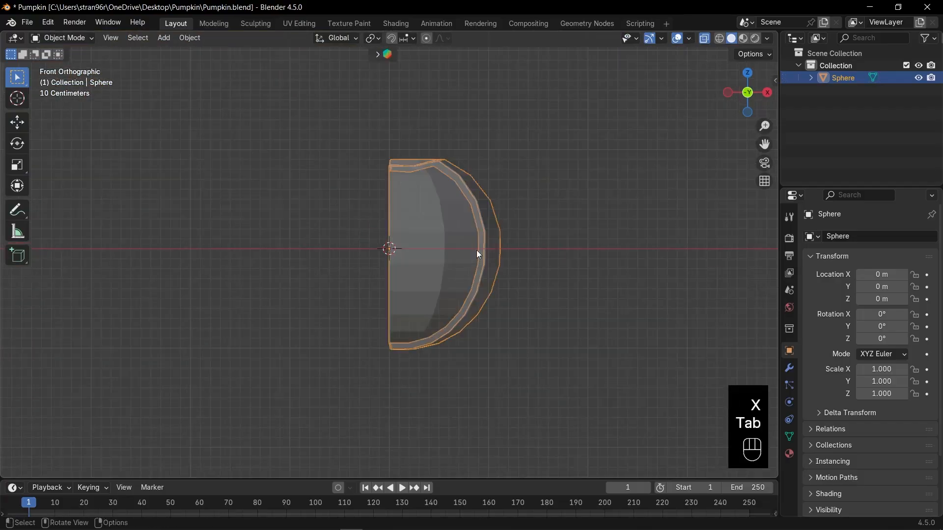
Add a Mirror modifier on the X axis with clipping enabled, and turn off X-ray.
left_click(789, 368)
left_click(858, 235)
type("m")
key("Return")
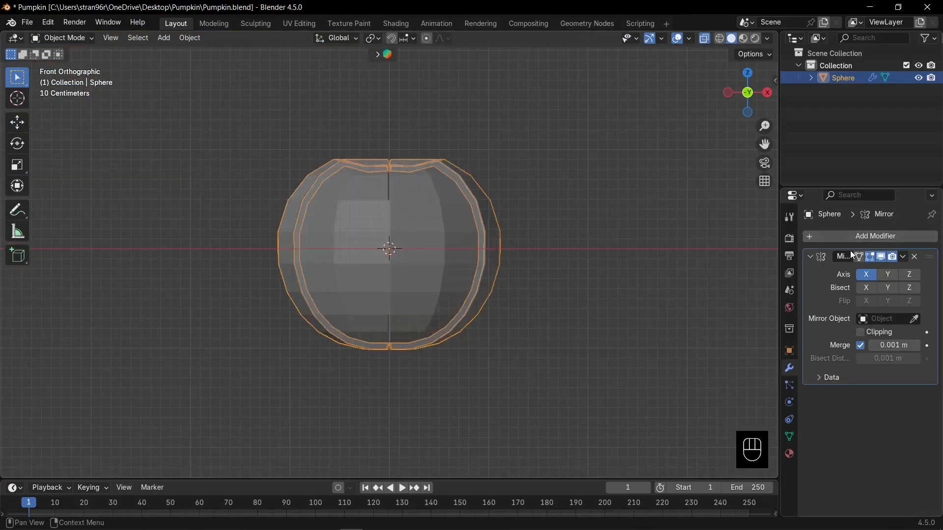
key("alt+z")
scroll(478, 248, "up", 3)
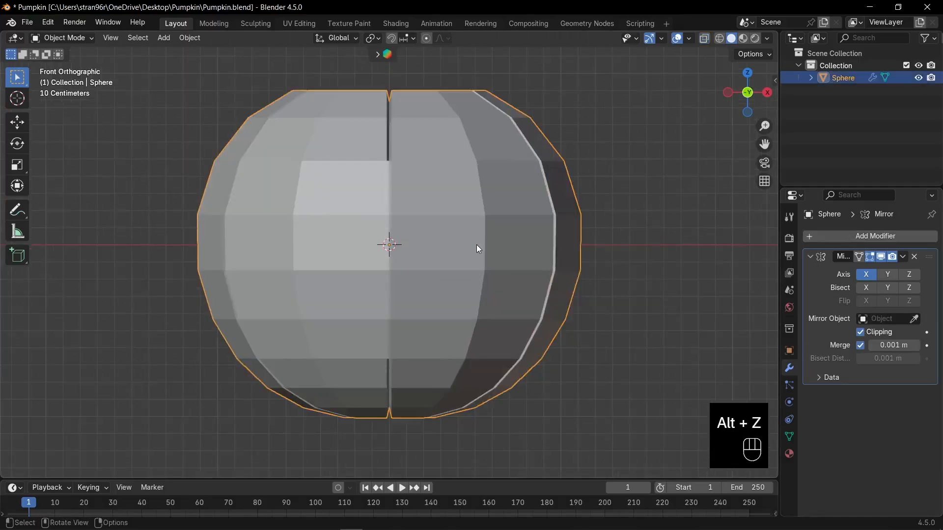
middle_click_drag(478, 248, 540, 207)
key("KP_1")
Add a Subdivision Surface modifier below the Mirror modifier.
left_click(814, 256)
left_click(887, 233)
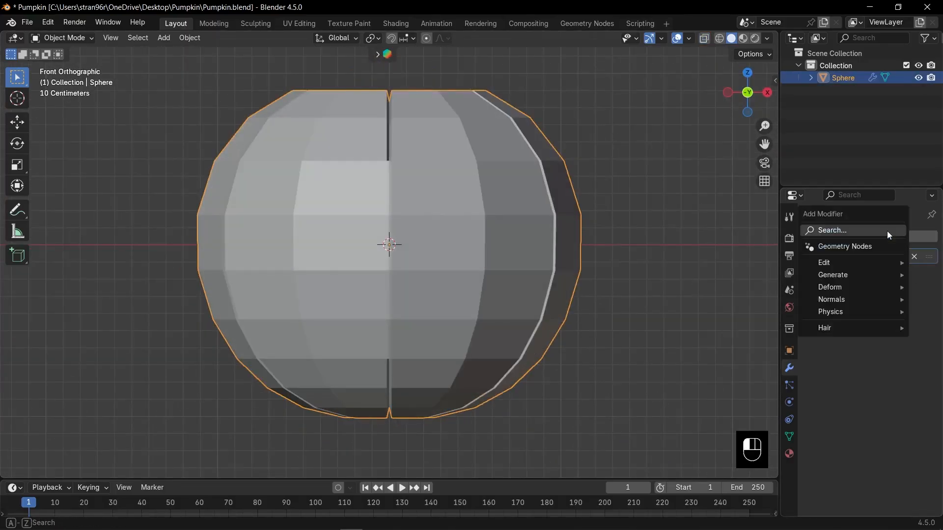
type("subd")
key("Return")
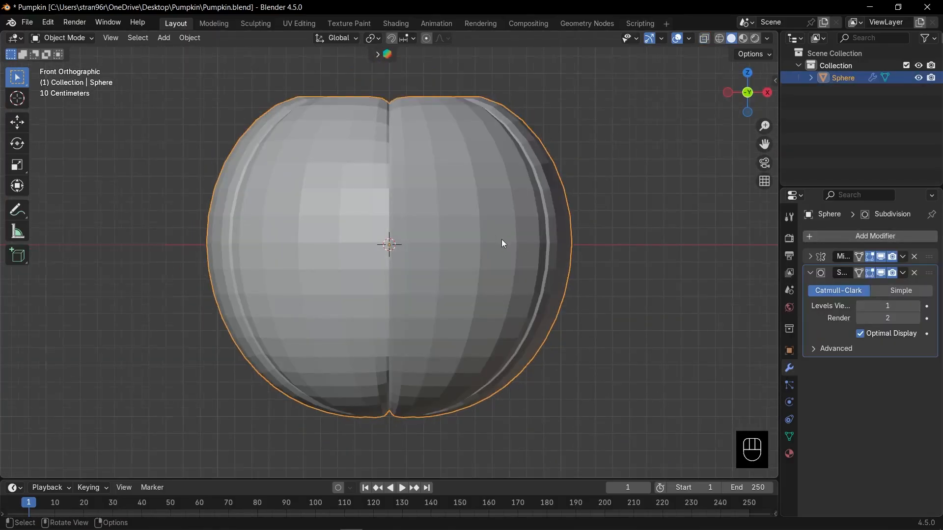
Slide the middle stretch of front edges beside the center seam outward by a factor of about 0.27.
scroll(502, 243, "up", 3)
key("Tab")
scroll(502, 243, "down", 1)
key("2")
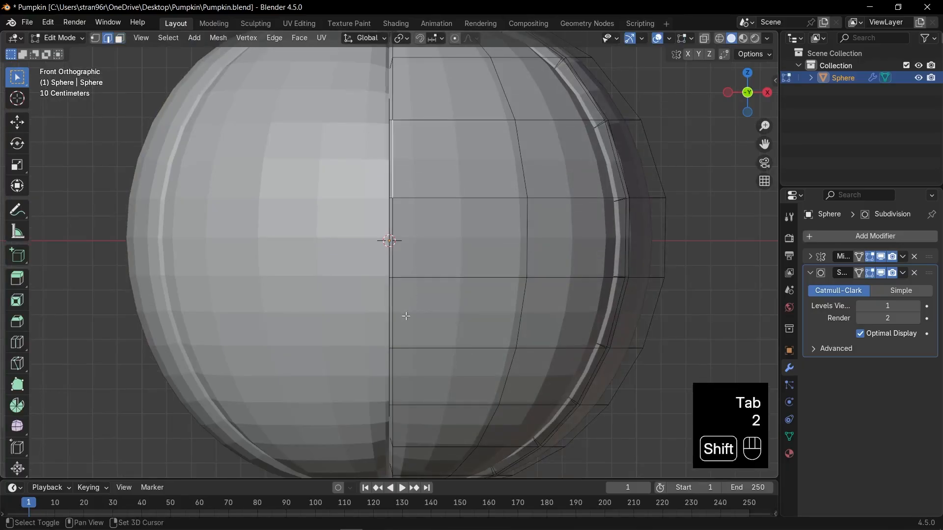
left_click(400, 371, "ctrl")
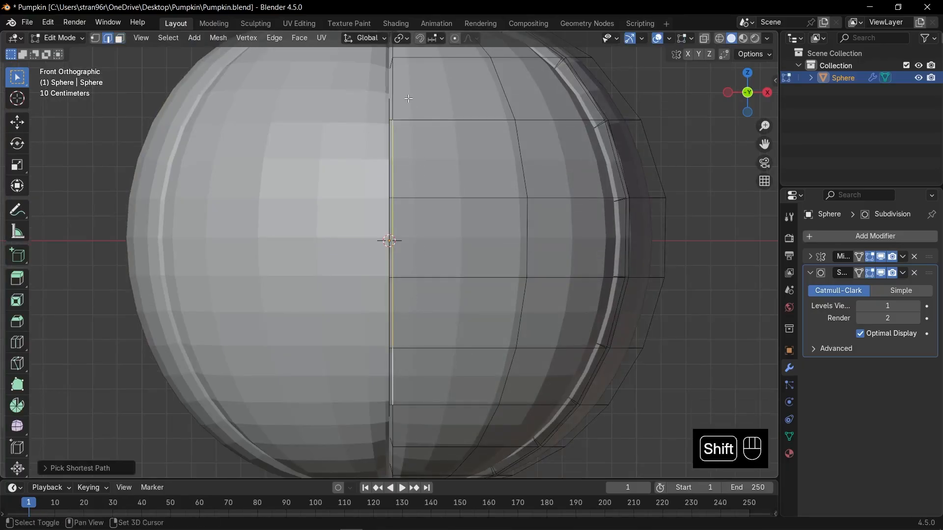
scroll(426, 123, "down", 1)
key("g")
key("g")
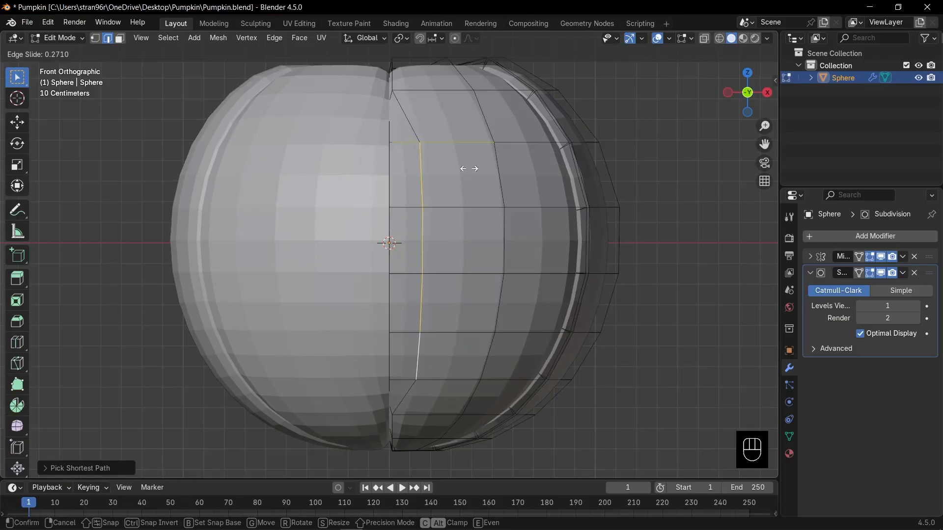
left_click(469, 169)
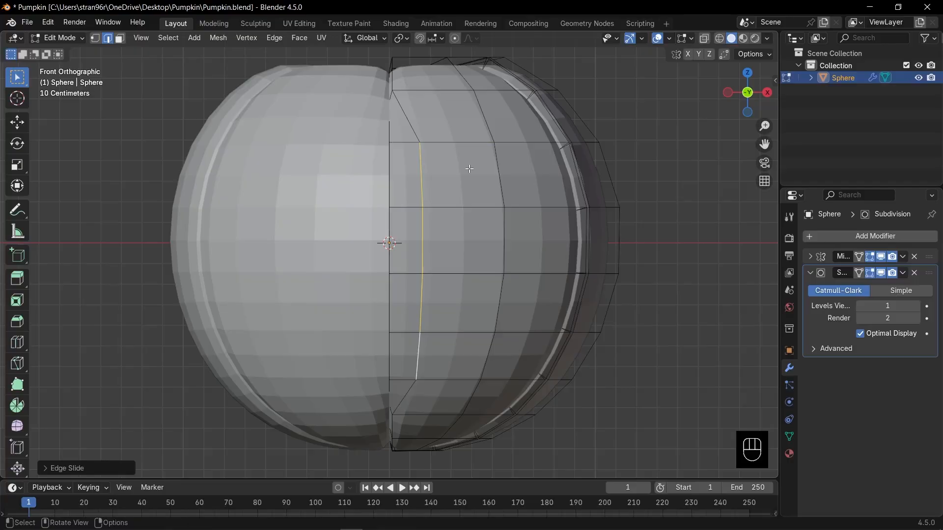
Inset the four upper front faces by about 0.17 m and delete the inner faces to cut an eye opening.
key("3")
left_click_drag(467, 178, 559, 239)
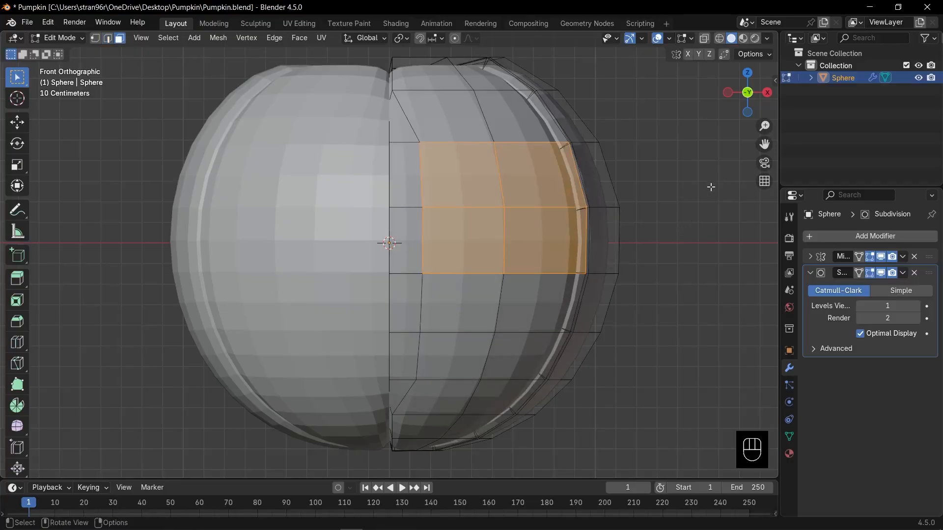
key("i")
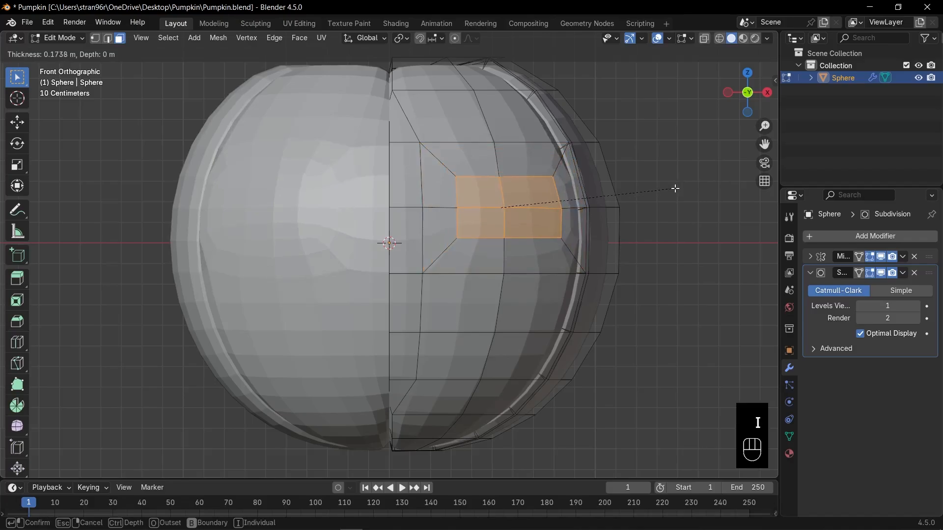
left_click(675, 188)
key("x")
key("x")
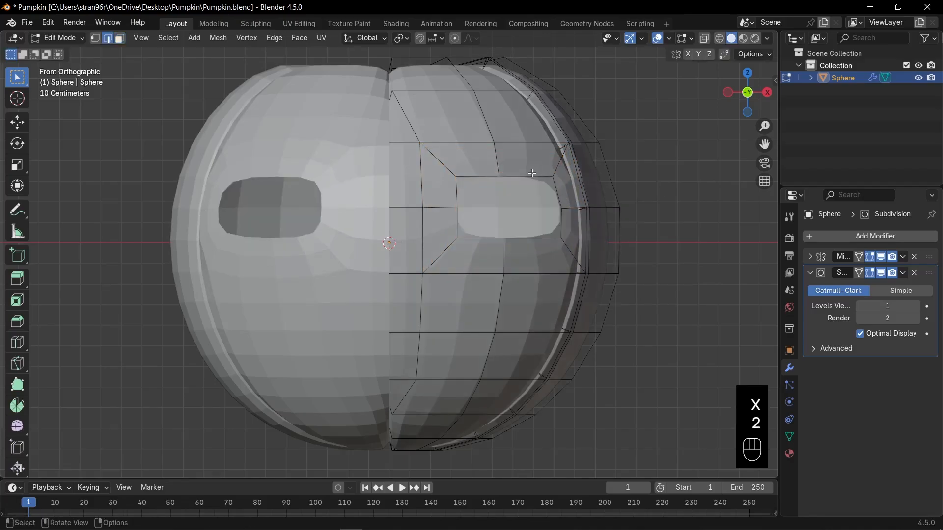
Round the eye opening's edge loop into a circle with the LoopTools Circle operation.
left_click(530, 174, "alt")
right_click(530, 175)
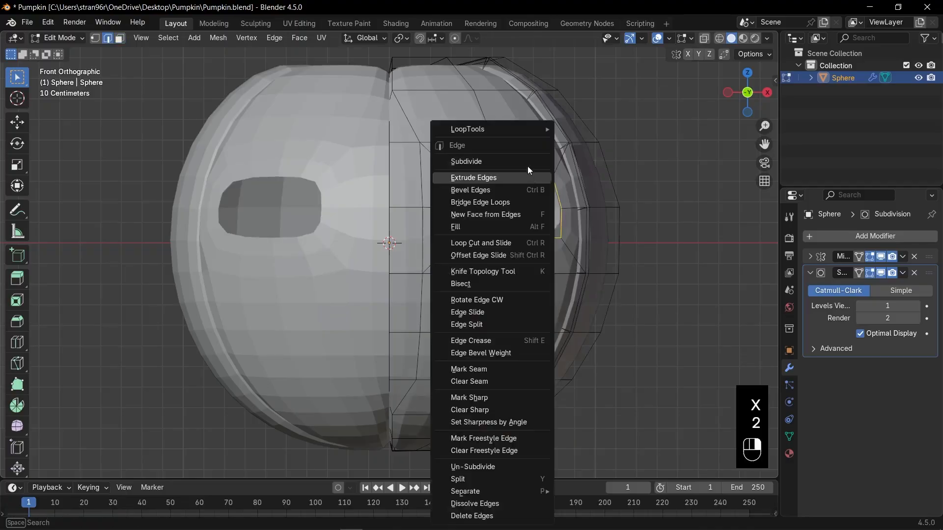
mouse_move(524, 130)
left_click(599, 141)
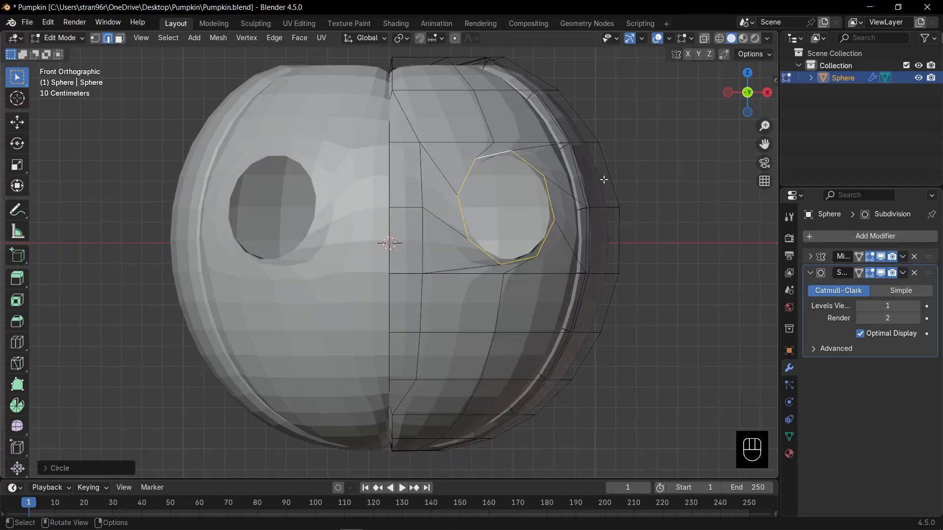
Rotate the circular eye loop by about 26° to untwist its surrounding faces and scale it down slightly.
left_click_drag(752, 101, 632, 205)
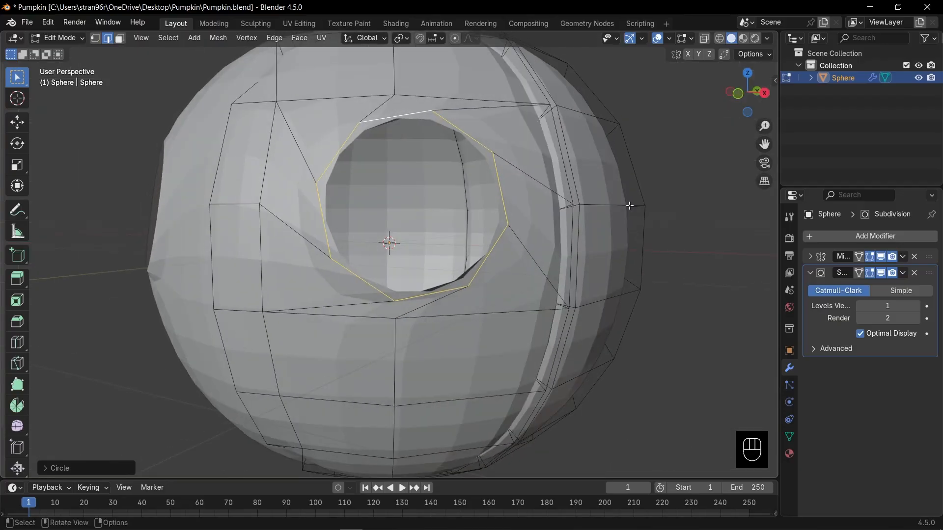
key("r")
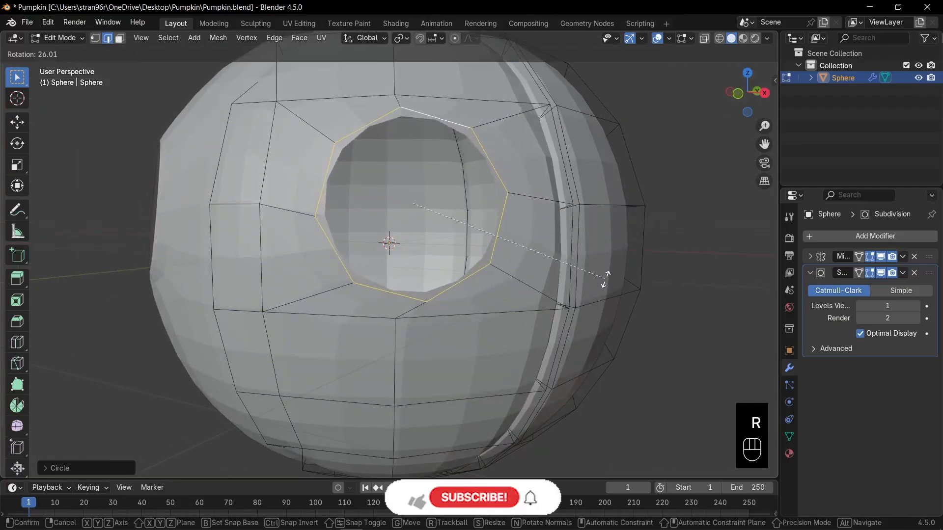
left_click(615, 271)
key("s")
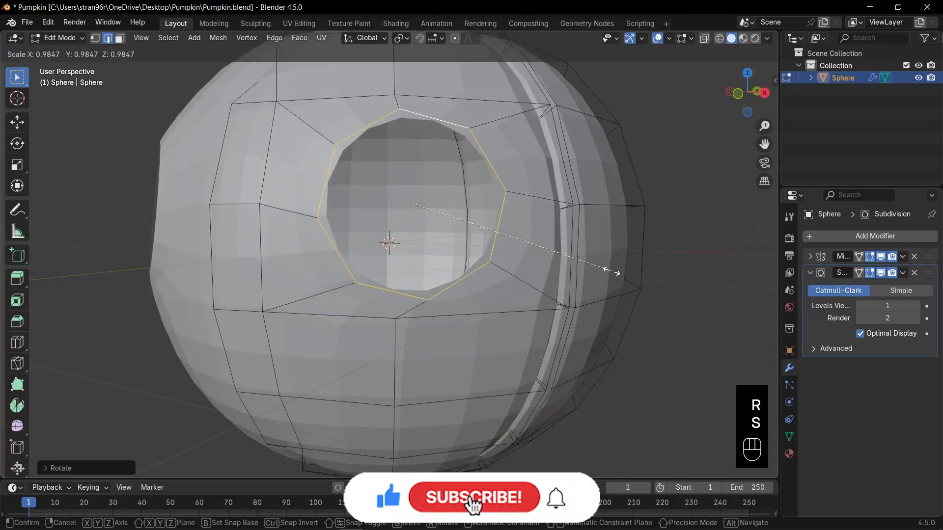
left_click(607, 269)
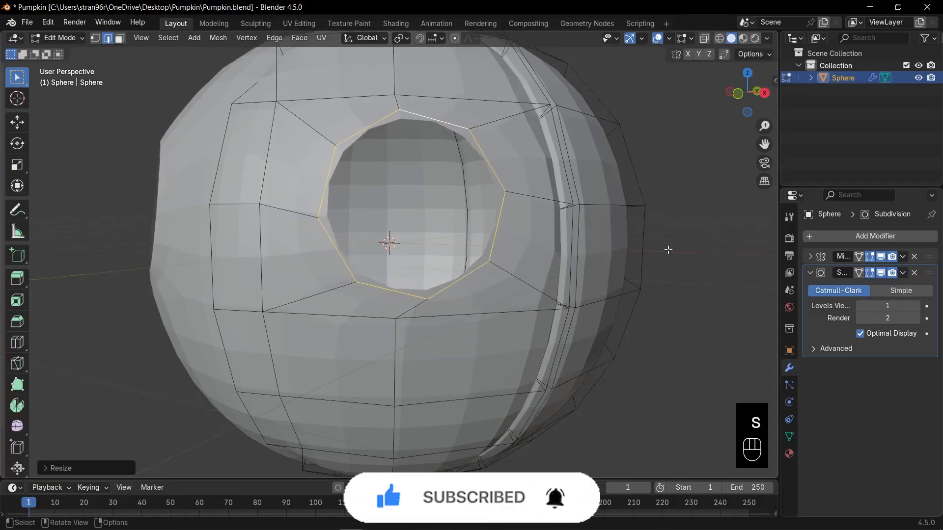
Slide the front vertex near the base of the center seam outward along its edge.
key("KP_1")
key("1")
left_click(408, 415)
key("g")
key("g")
left_click(426, 423)
Delete the L-shaped group of four front faces below the eye to cut a mouth opening, and leave Edit Mode.
key("3")
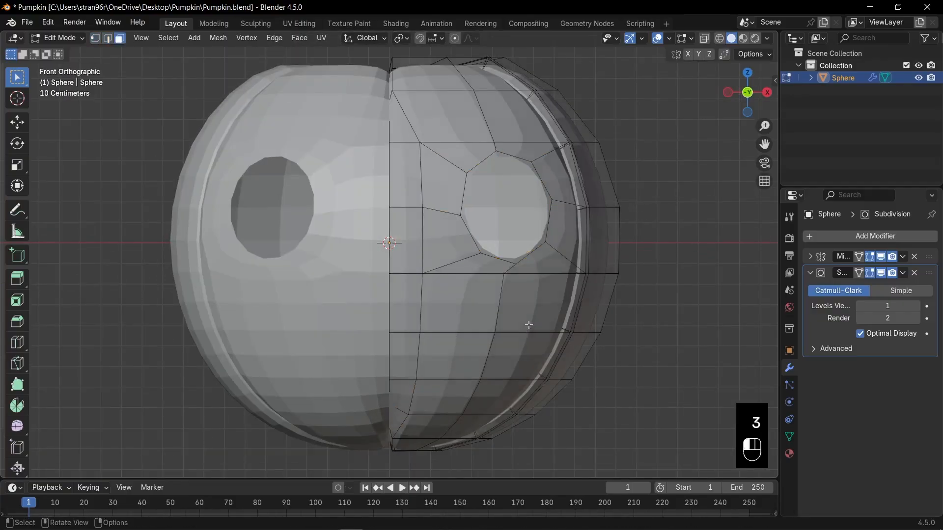
left_click(535, 304, "shift")
left_click(526, 354, "shift")
left_click(457, 364, "shift")
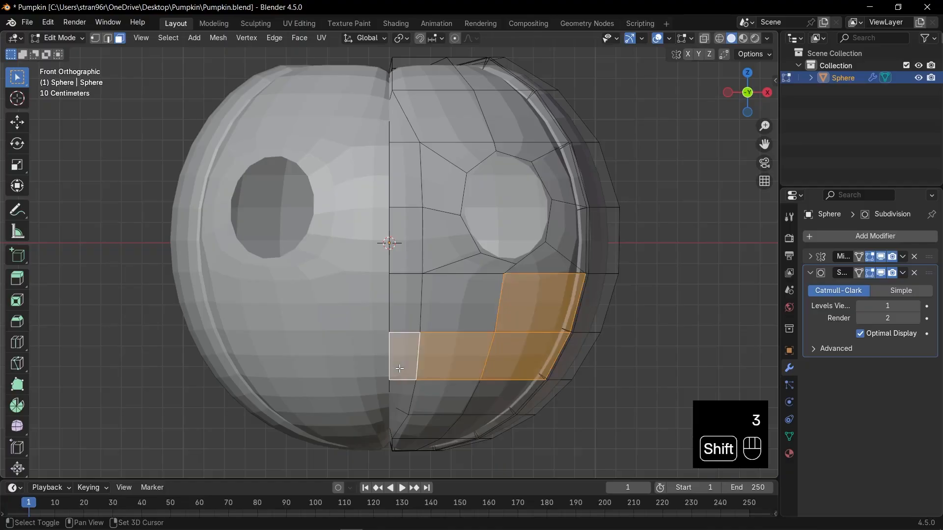
key("x")
left_click(599, 357)
key("Tab")
scroll(577, 349, "down", 4)
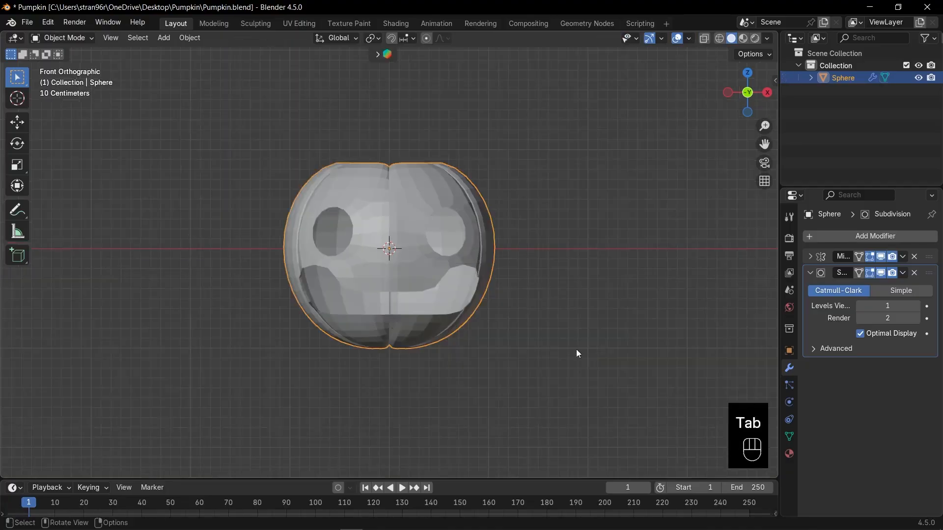
Add a Solidify modifier to the pumpkin.
key("KP_1")
scroll(576, 349, "up", 1)
left_click(829, 236)
left_click(829, 237)
type("sol")
key("Return")
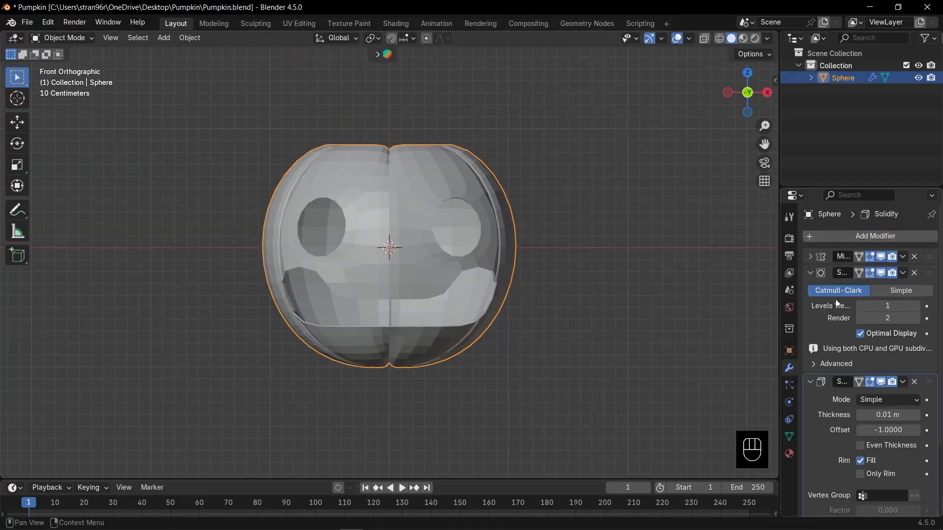
Place the Solidify modifier above the Subdivision modifier and set its thickness to 0.2 m.
left_click(811, 273)
left_click(811, 289)
left_click_drag(928, 289, 927, 272)
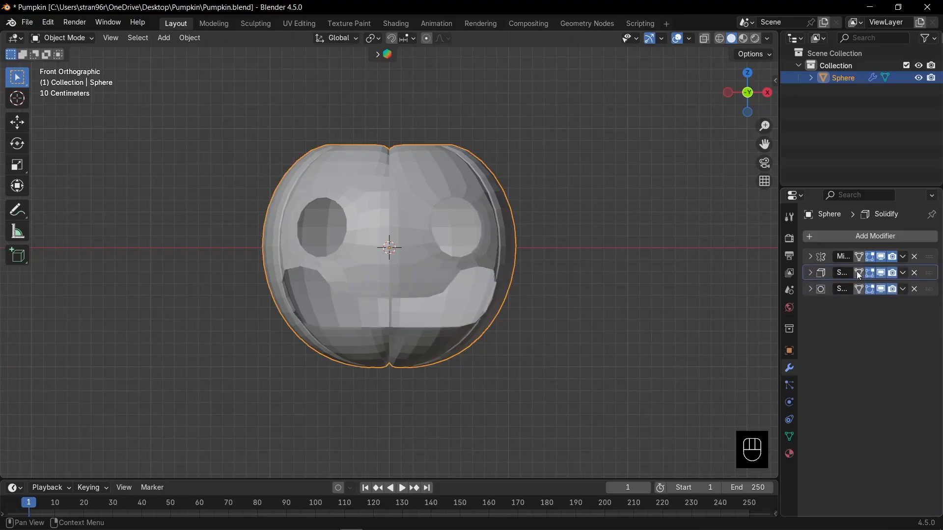
left_click(811, 273)
double_click(889, 305)
type("0.2")
key("Return")
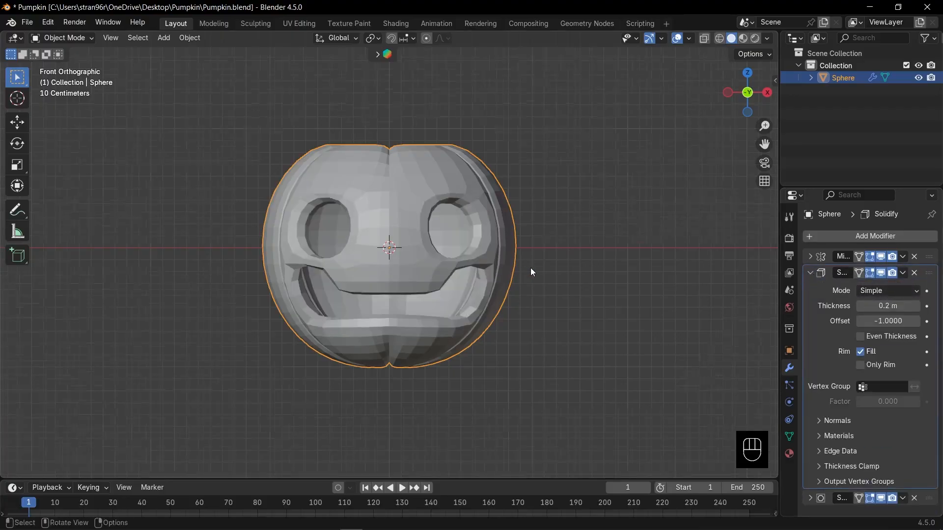
Shade the pumpkin smooth.
scroll(530, 267, "up", 3)
right_click(376, 188)
left_click(375, 188)
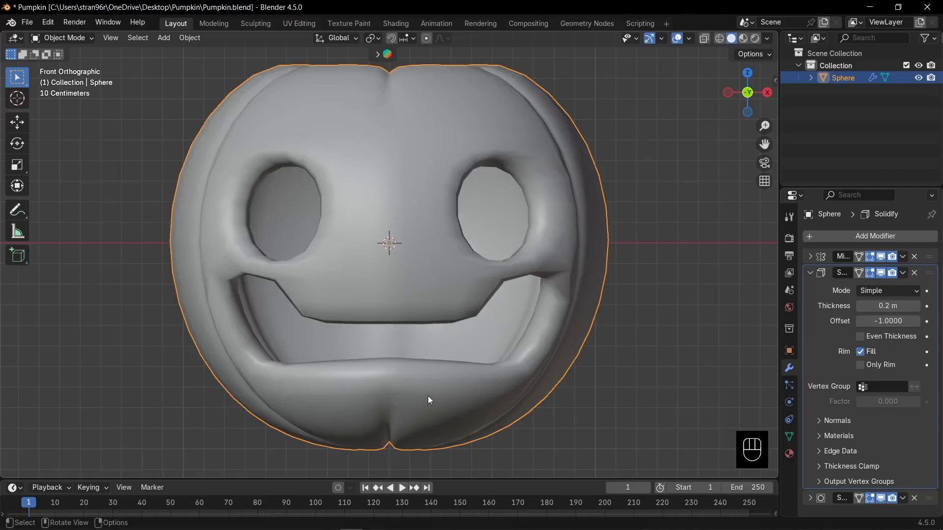
Slide the lower-lip vertices at and beside the center seam along their edges in Edit Mode.
scroll(428, 395, "down", 2)
key("Tab")
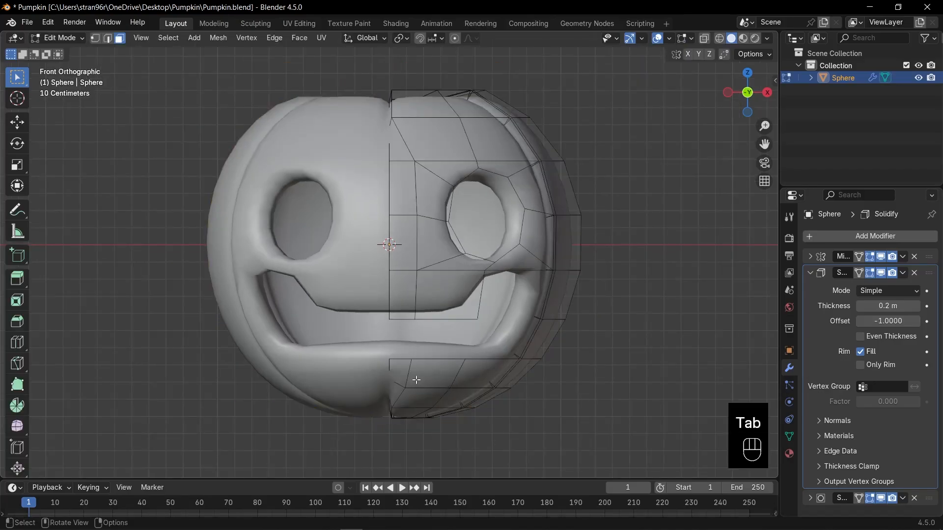
key("1")
key("g")
key("g")
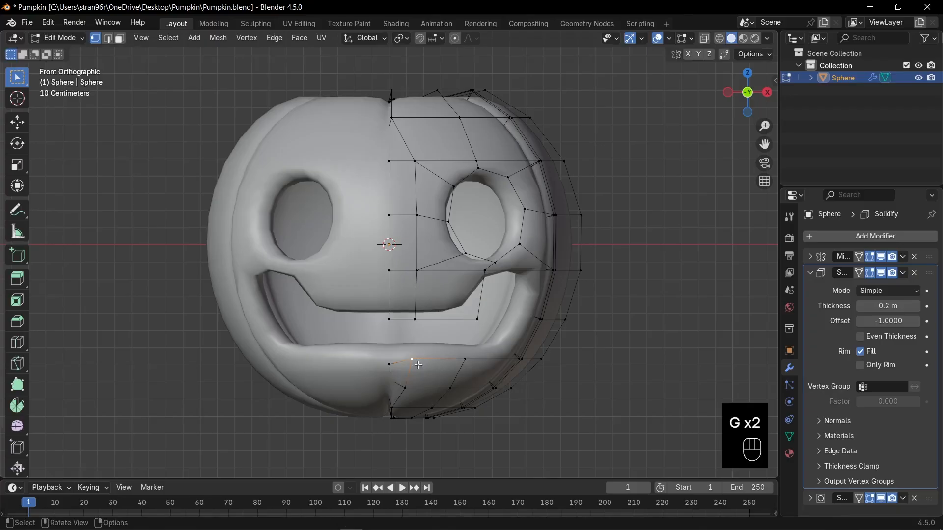
key("g")
key("g")
left_click(415, 377)
left_click(394, 380)
key("g")
key("g")
left_click(400, 379)
Turn on the Subdivision modifier's on-cage display and slide the vertex below the lower lip on the center seam.
middle_click_drag(401, 377, 409, 330)
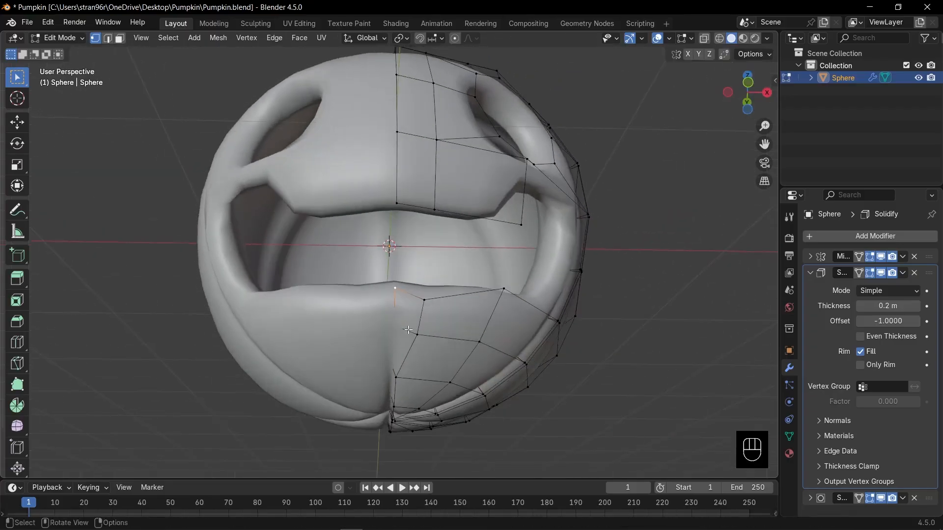
left_click(811, 272)
left_click(859, 289)
key("g")
key("g")
left_click(499, 369)
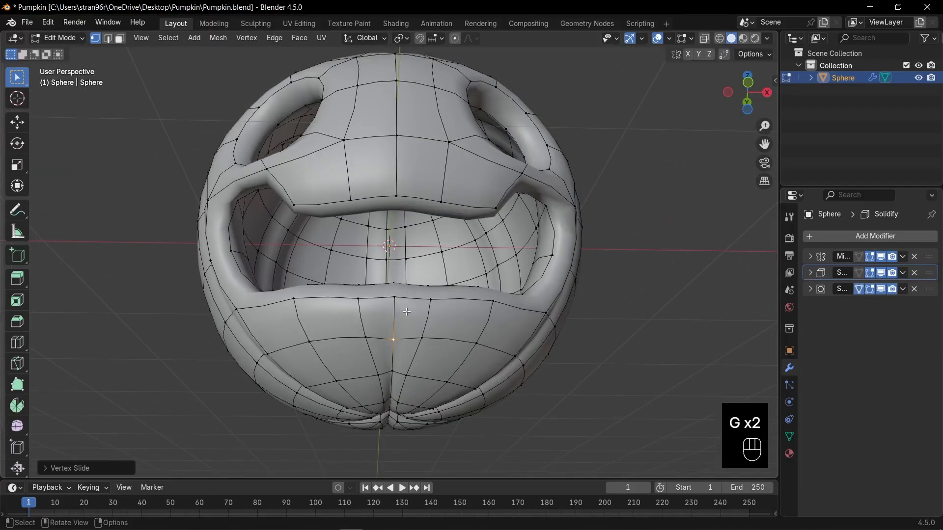
Slide further lower-lip vertices along their edges to even out the mouth's lower rim.
left_click(399, 303)
key("g")
key("g")
key("g")
key("g")
key("g")
key("g")
left_click(408, 334)
key("KP_1")
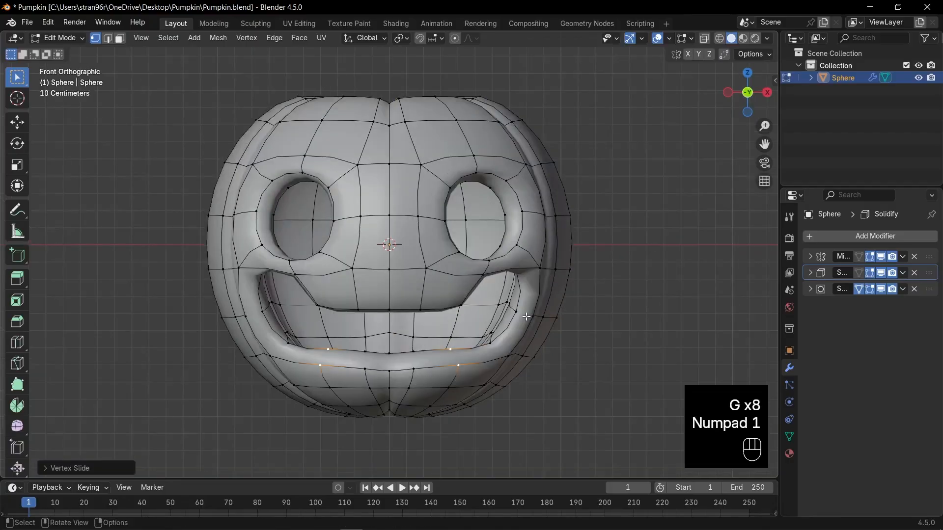
Move the upper-lip corner and middle vertices to round the mouth's upper edge into a smooth curve.
left_click(453, 301)
scroll(452, 302, "up", 1)
key("g")
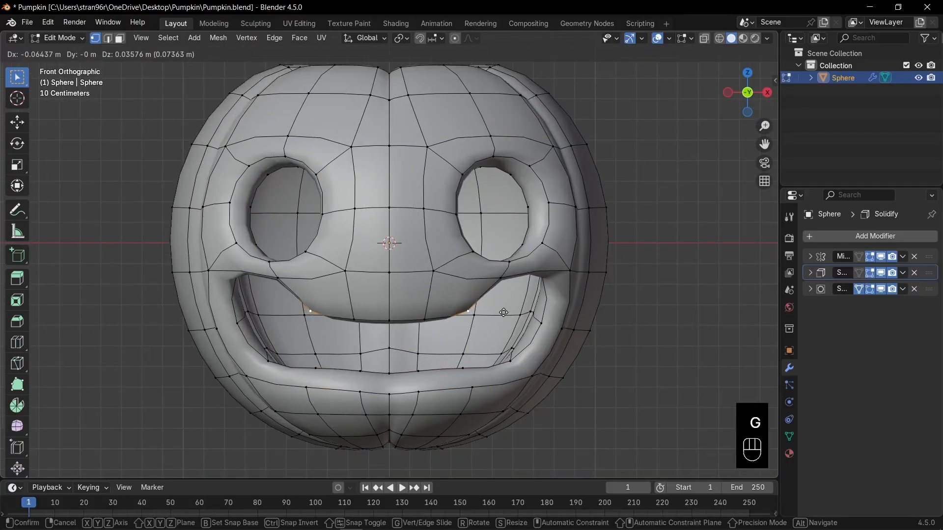
left_click(396, 313)
left_click(423, 317)
key("g")
left_click(421, 315)
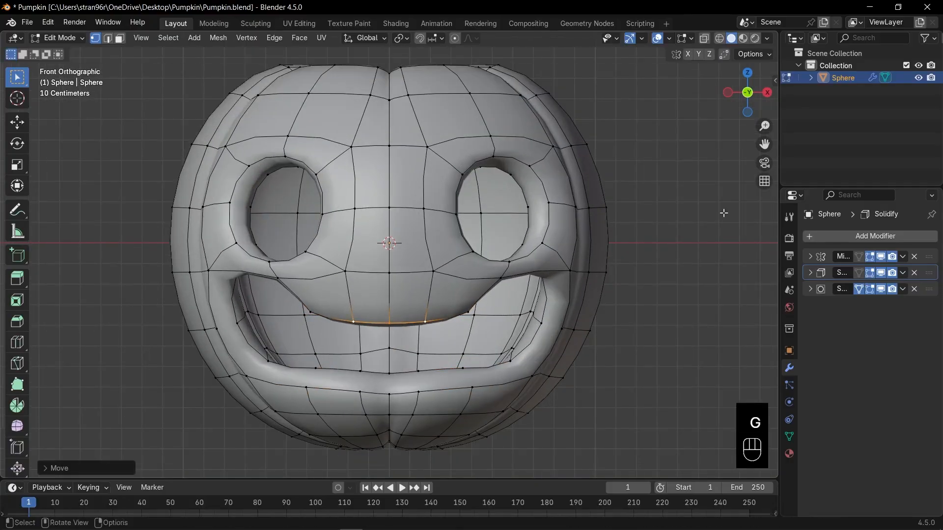
Adjust the position of the vertex beside the mouth's outer upper corner, next to the side groove.
left_click_drag(739, 102, 696, 89)
left_click(508, 215)
key("g")
left_click(515, 276)
Move a vertex below the lower lip to refine the mouth's shape, and return to Object Mode.
left_click(379, 401)
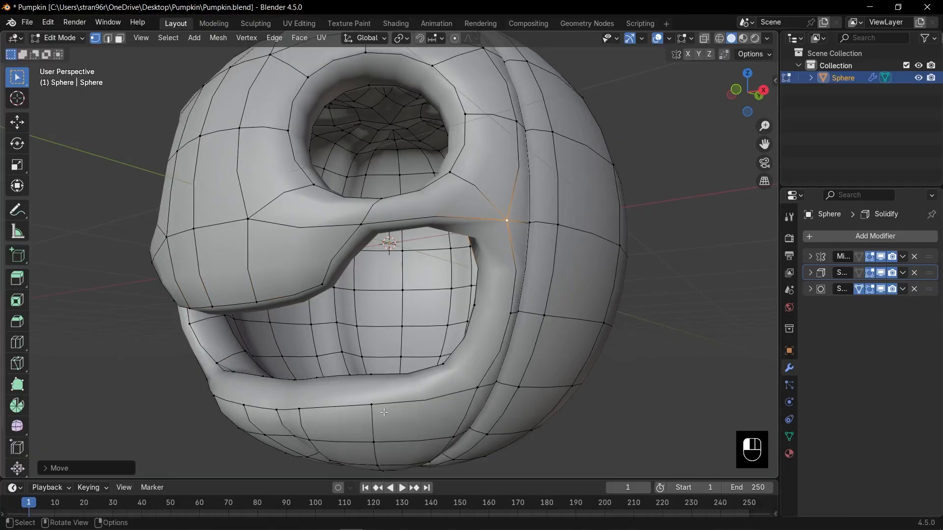
key("KP_1")
key("g")
left_click(438, 413)
key("Tab")
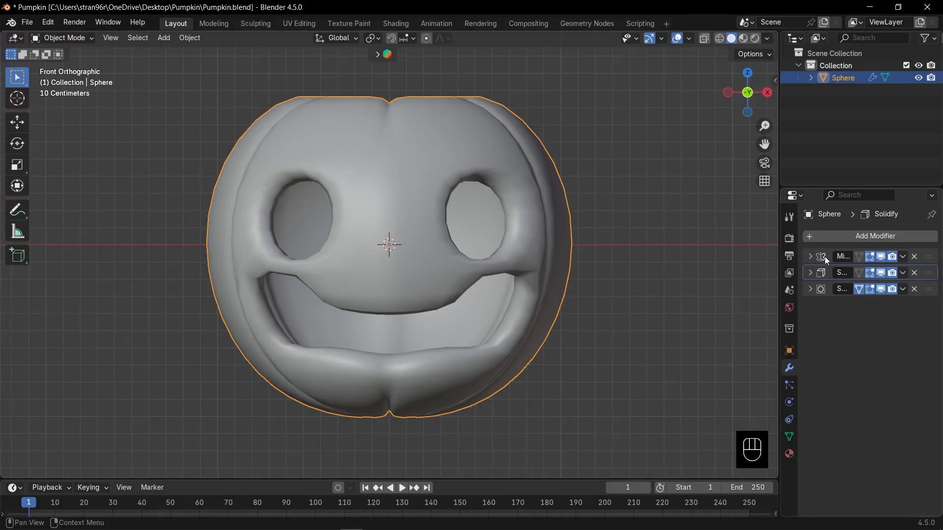
Apply the Mirror, Solidify and Subdivision modifiers in stack order.
key("ctrl+a")
key("ctrl+z")
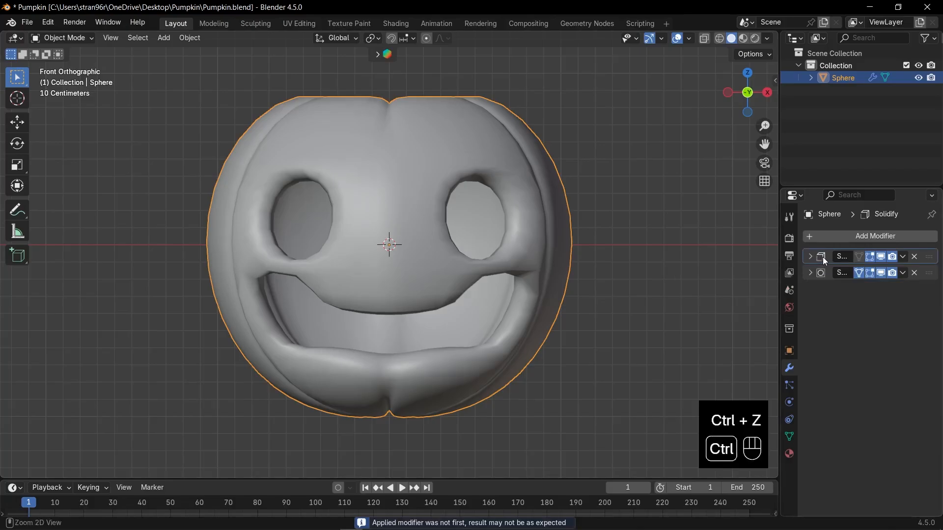
key("ctrl+a")
key("ctrl+a")
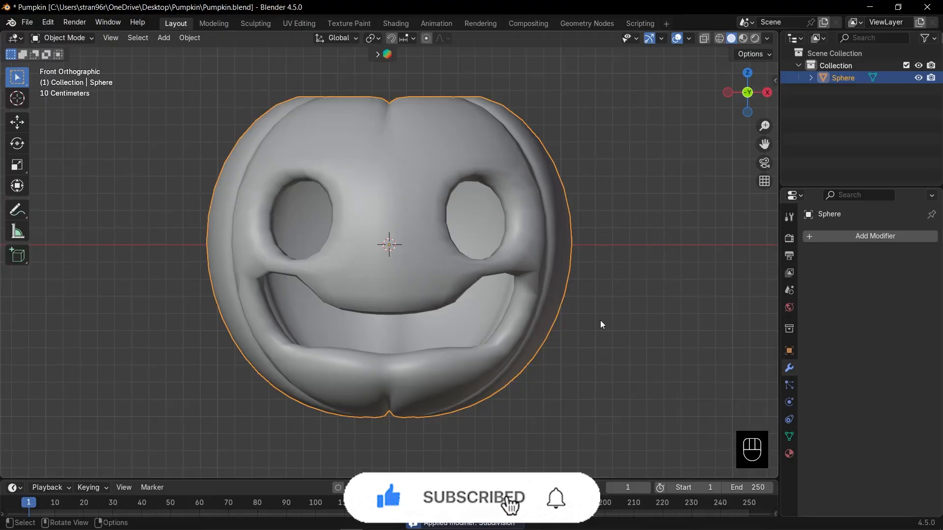
Run AutoMirror on the pumpkin along the X axis with positive orientation, cut and mirror, and clipping enabled.
key("n")
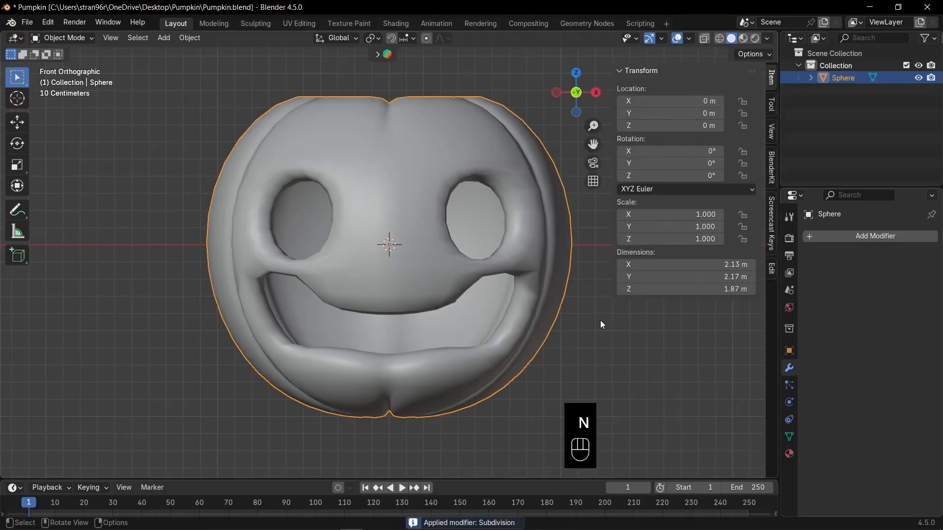
left_click(771, 270)
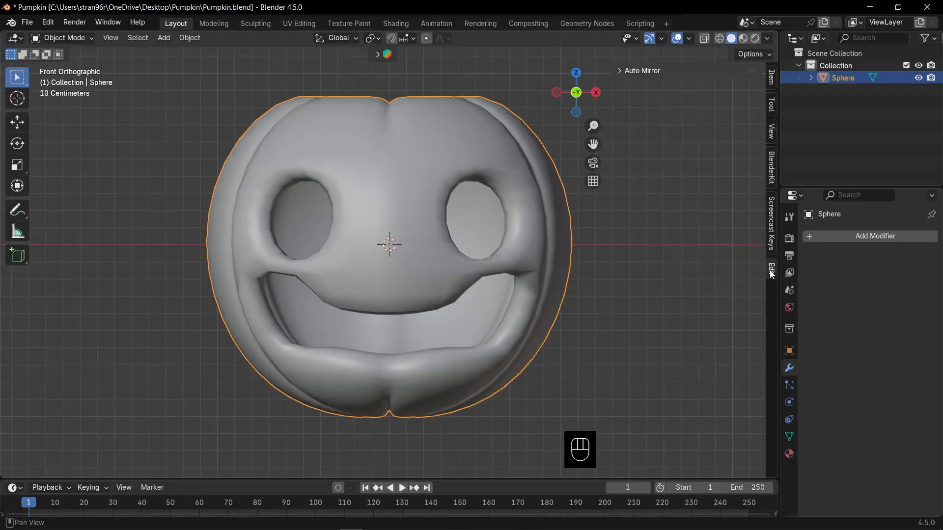
left_click(645, 70)
left_click(667, 89)
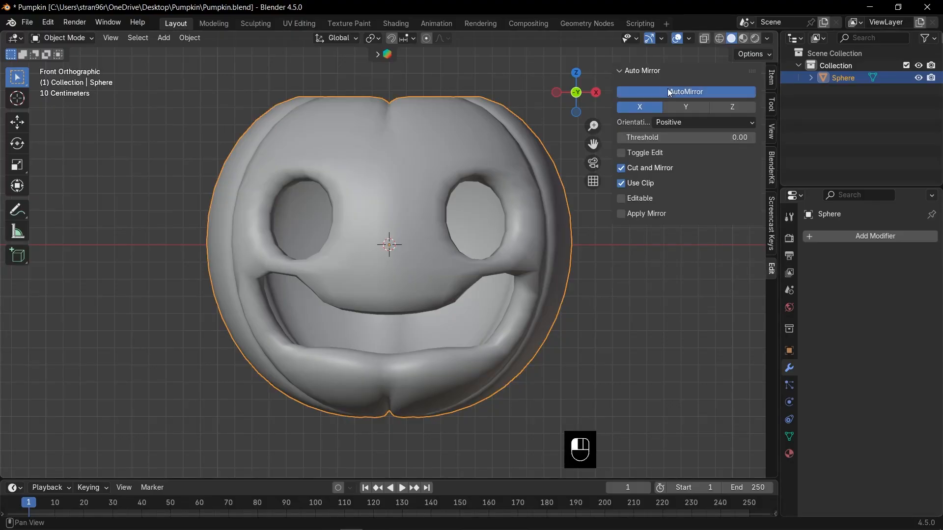
key("n")
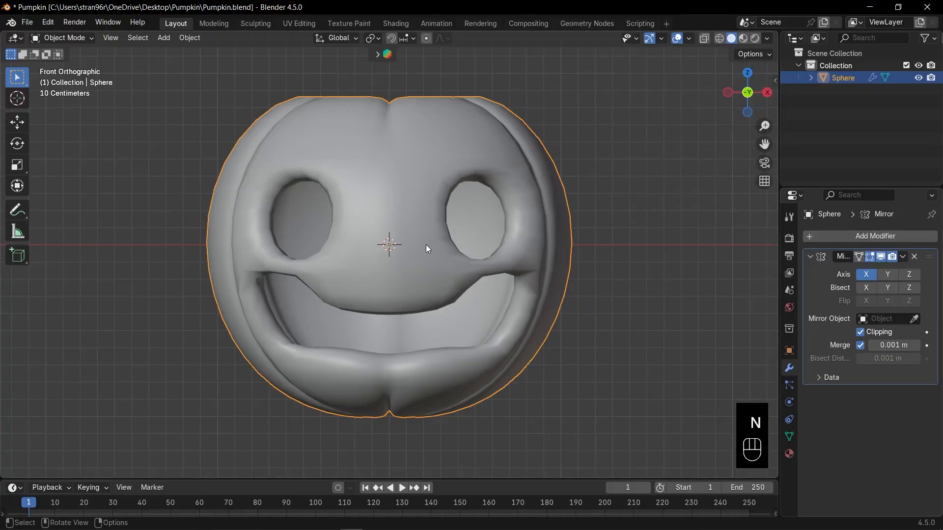
Add a level 2 Subdivision Surface modifier and collapse both modifiers' settings.
key("ctrl")
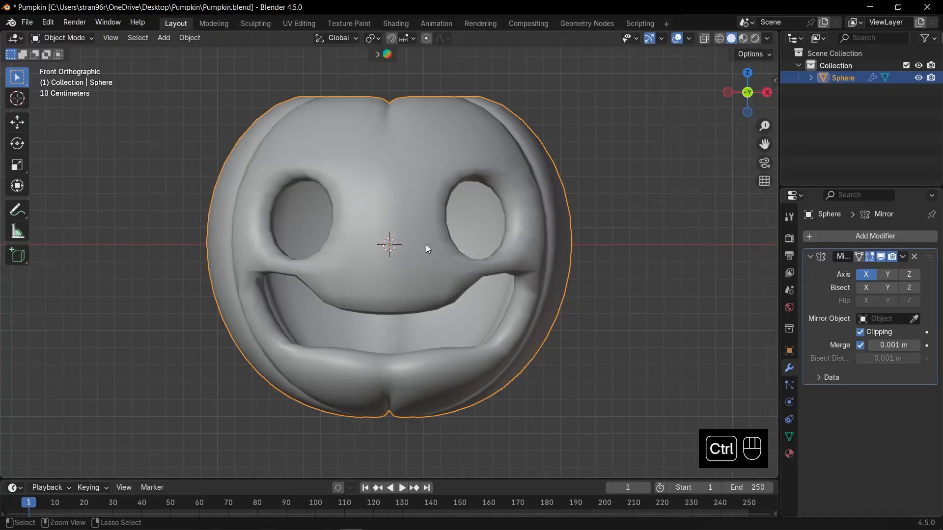
key("ctrl+2")
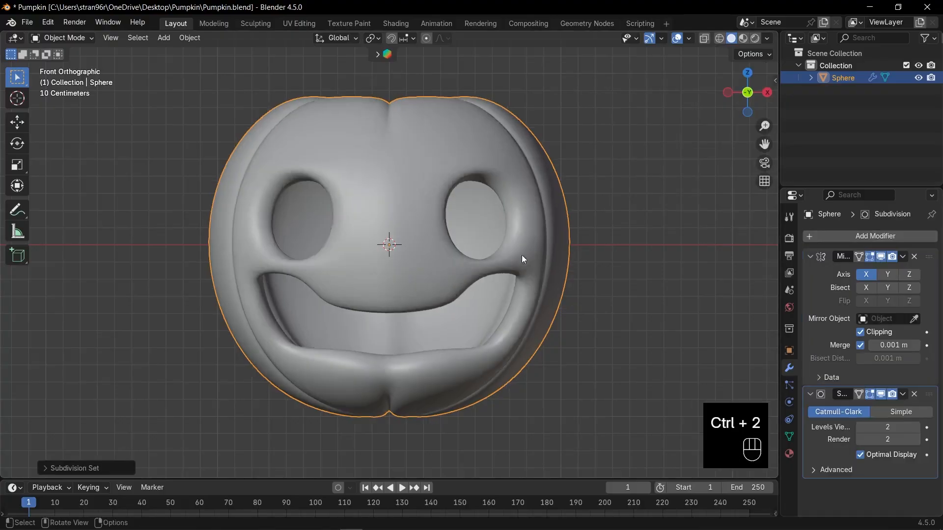
left_click(807, 256)
left_click(810, 273)
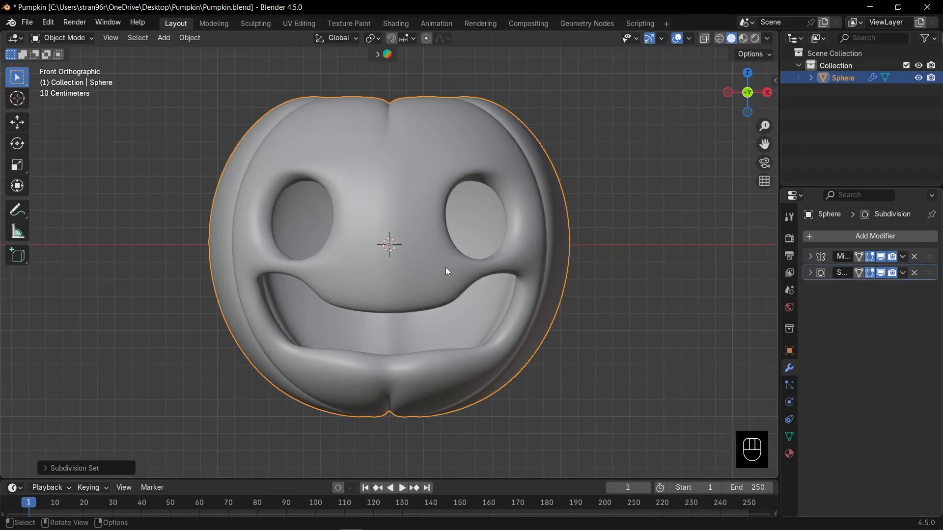
Extrude the lower-lip faces beside the center seam outward by about 0.088 m to start a tooth.
scroll(433, 334, "up", 2)
key("Tab")
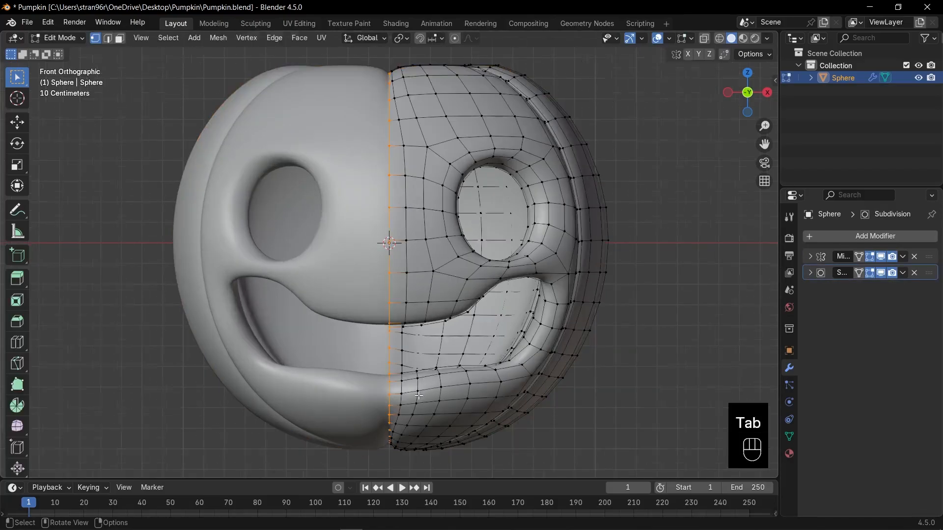
scroll(427, 400, "up", 2)
key("3")
left_click(436, 409)
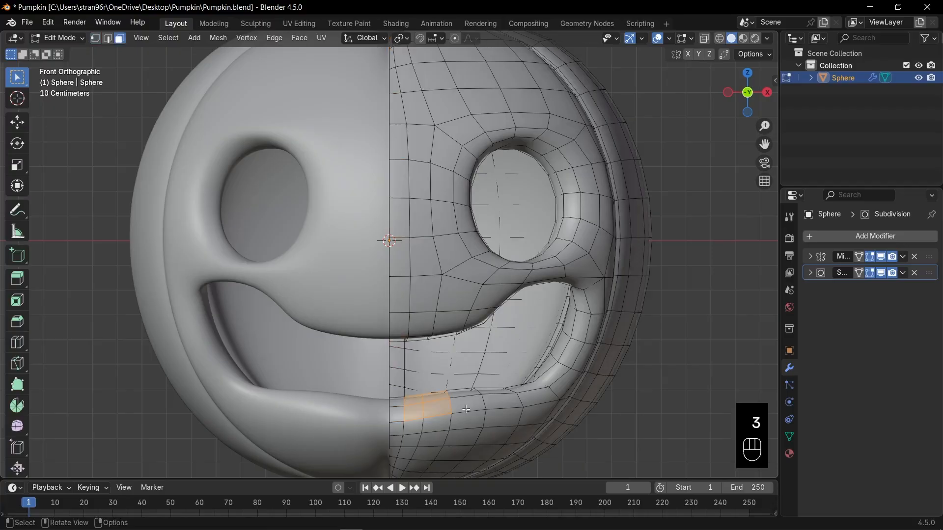
key("e")
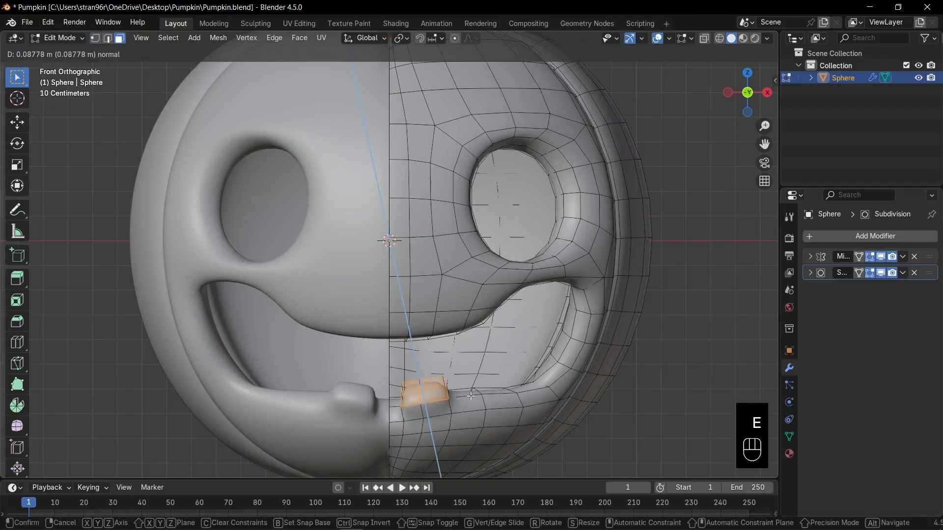
left_click(470, 395)
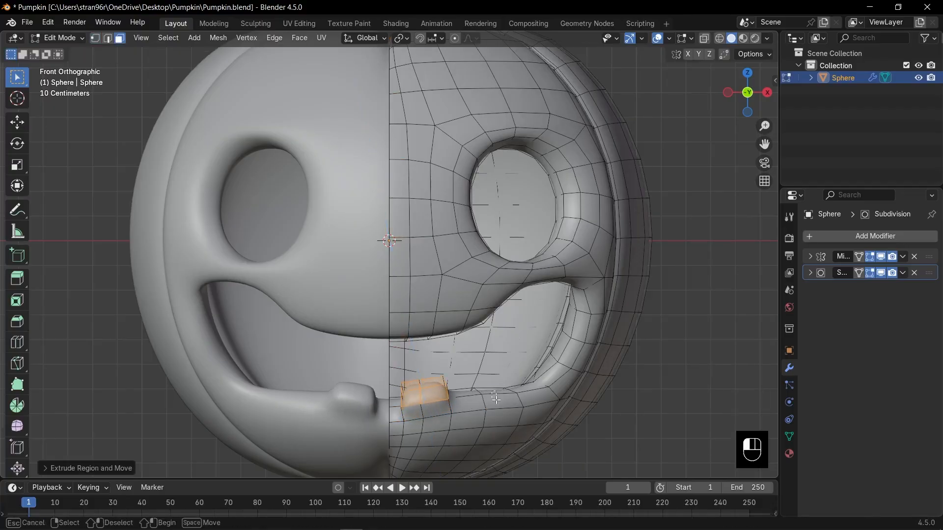
Extrude two more teeth from the lower lip toward the mouth corner, the first by about 0.09 m.
left_click(496, 398)
key("e")
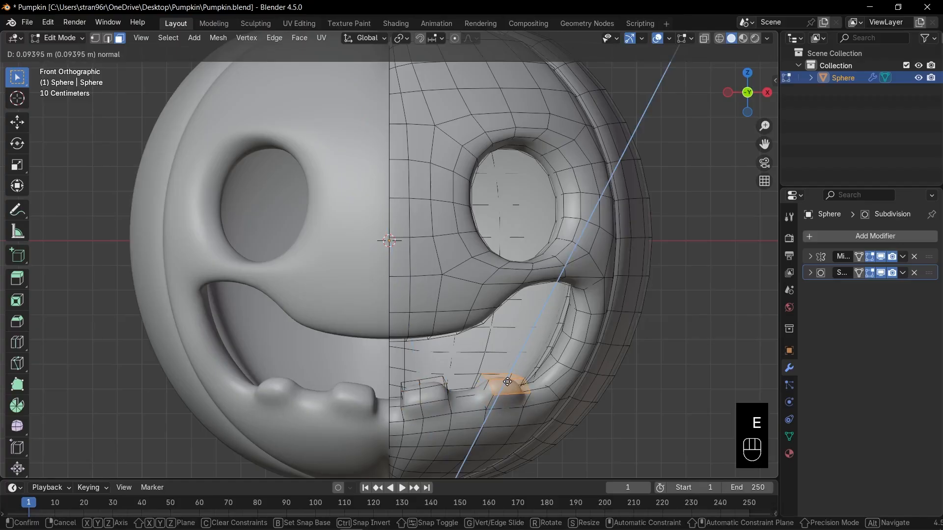
left_click(511, 385)
left_click(573, 364)
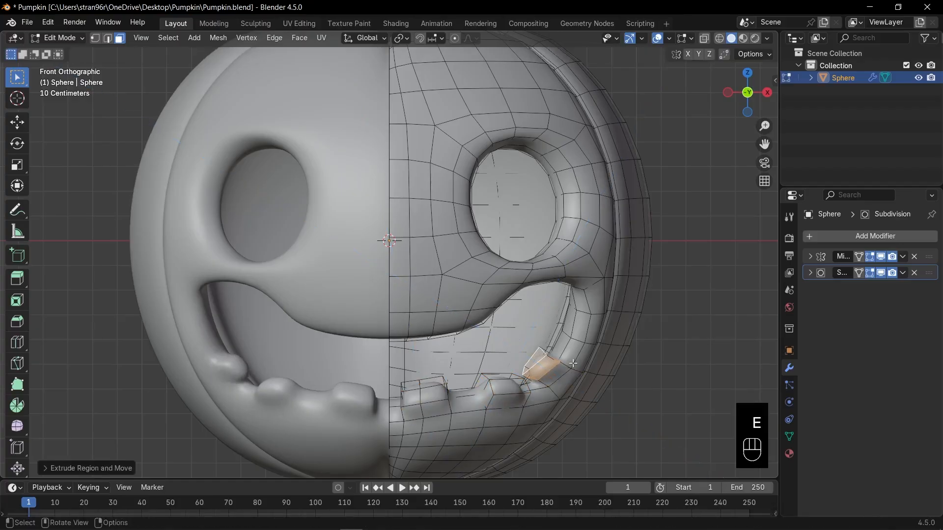
left_click(584, 325)
Extrude the upper-lip face beside the center seam downward to form the middle upper tooth.
left_click_drag(747, 92, 746, 39)
left_click(409, 113)
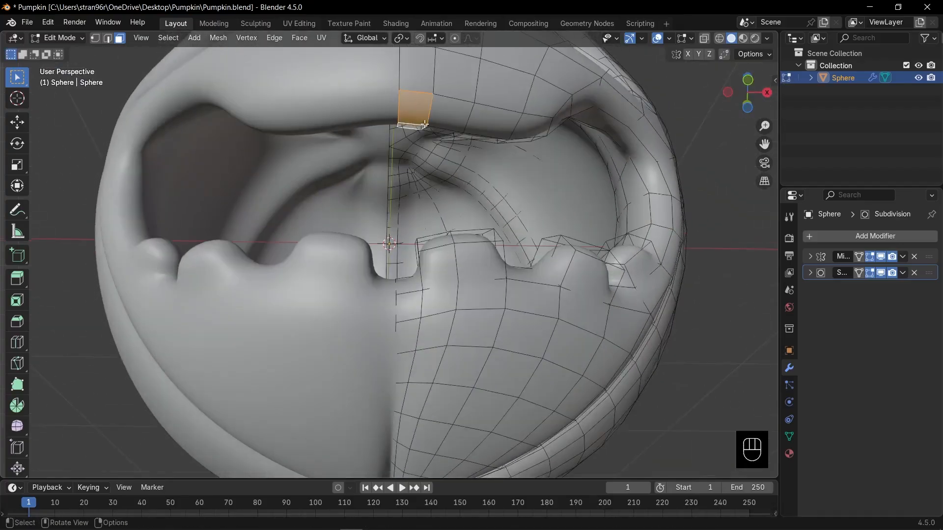
key("KP_1")
key("e")
left_click(451, 342)
Show the subdivided result on the edit cage and select the upper-lip faces for the tooth beside the middle one.
left_click_drag(747, 92, 736, 39)
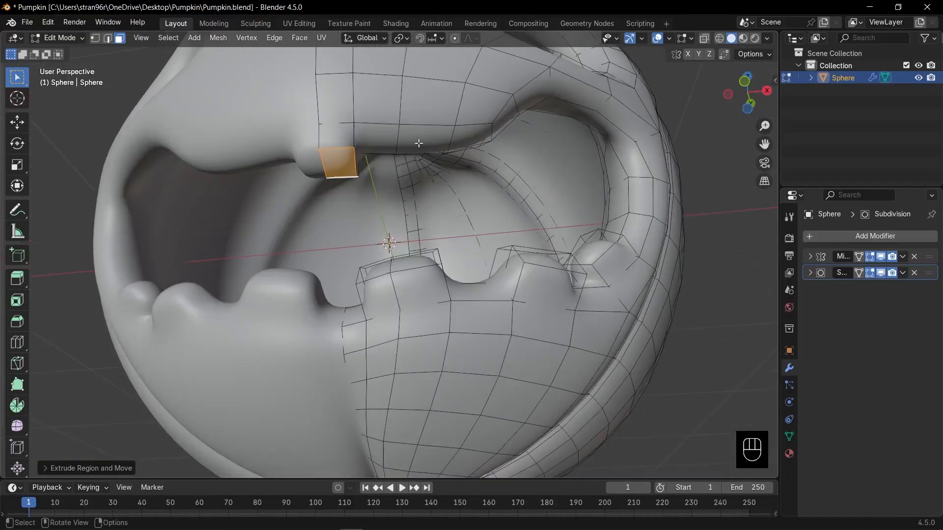
left_click(418, 143, "shift")
left_click_drag(748, 93, 756, 54)
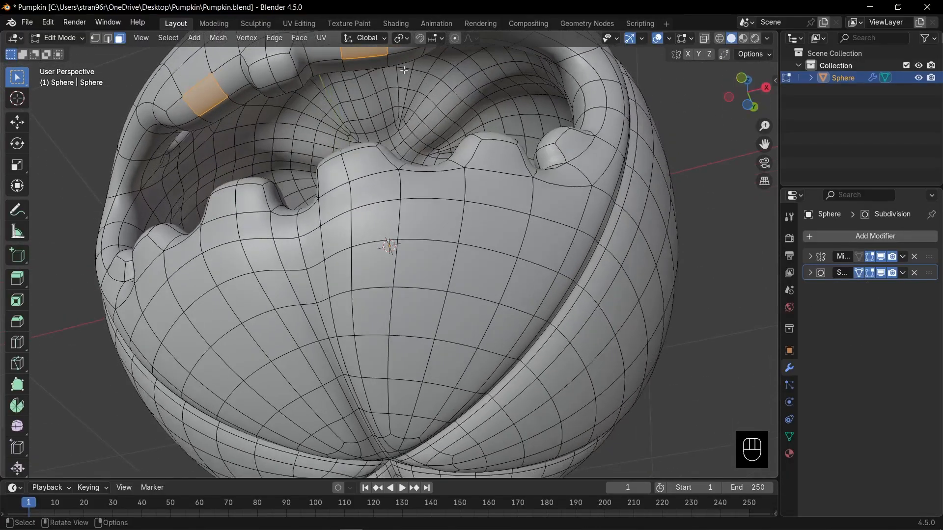
middle_click_drag(404, 70, 407, 113)
key("KP_1")
key("e")
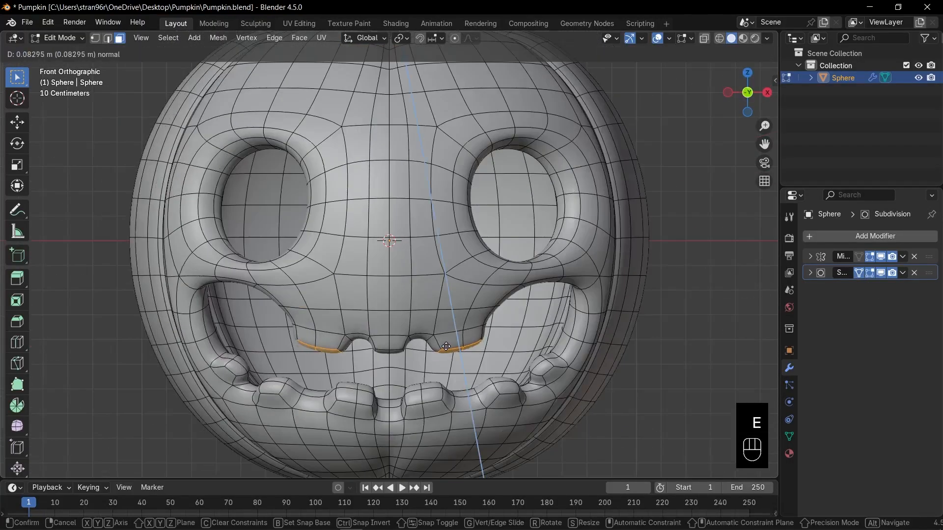
left_click(447, 345)
key("ctrl+z")
Extrude the two selected upper-lip faces on each side downward as the second upper tooth.
left_click_drag(747, 91, 715, 49)
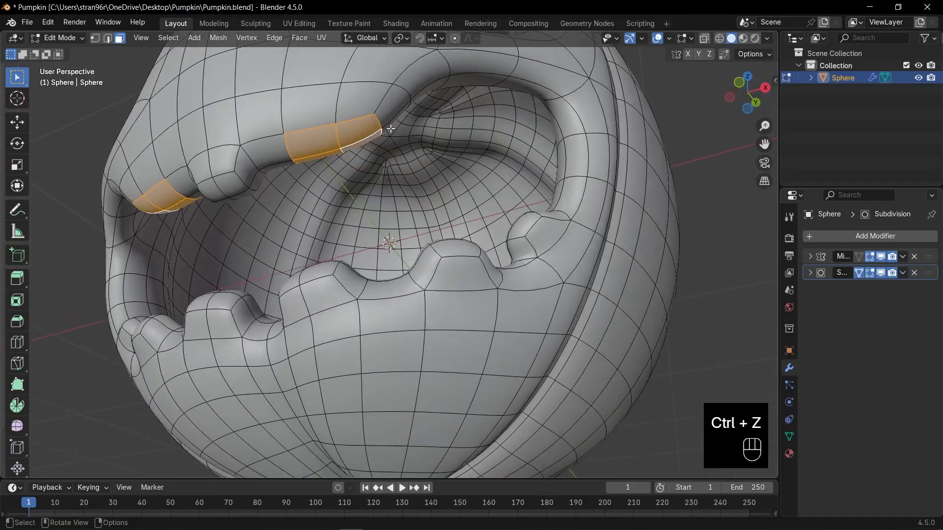
key("KP_1")
key("e")
left_click(362, 131)
Extrude a smaller tooth from the upper-lip face farther toward the mouth corner.
left_click_drag(747, 92, 737, 102)
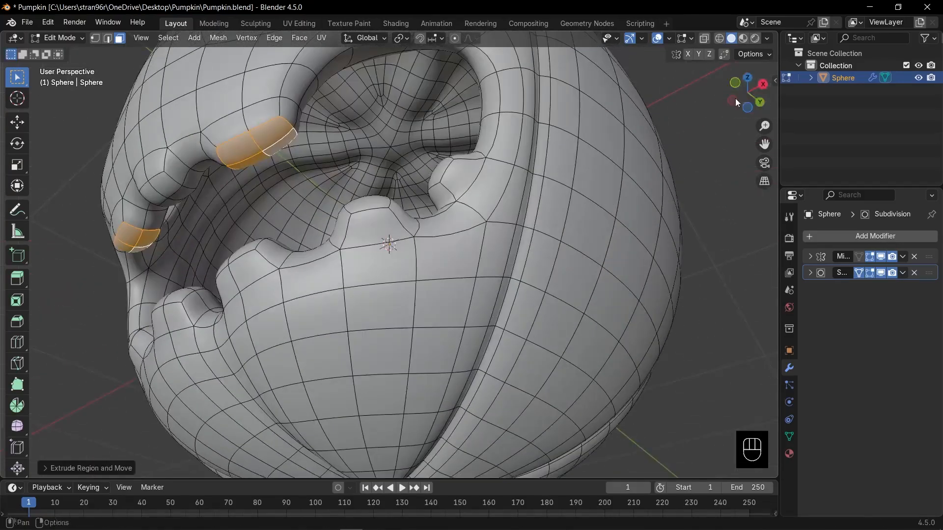
left_click_drag(325, 65, 332, 71)
scroll(367, 103, "down", 1)
key("e")
left_click(371, 118)
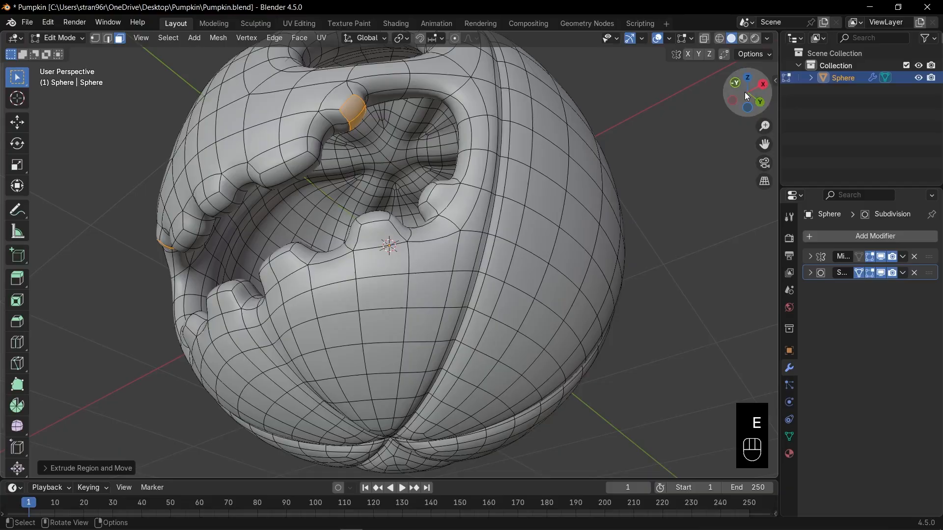
Extrude the face at the upper mouth corner into a last small tooth and return to Object Mode.
left_click_drag(745, 95, 784, 92)
left_click_drag(566, 152, 574, 158)
key("KP_1")
key("e")
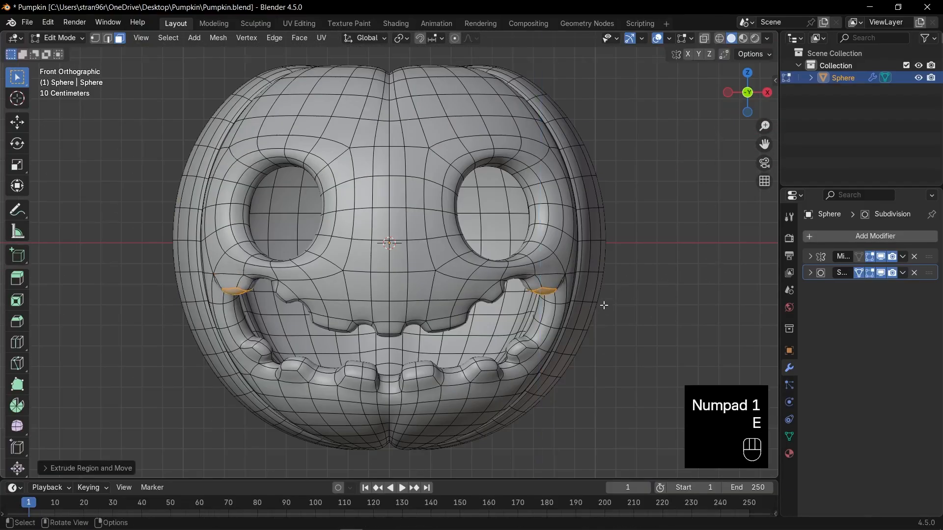
key("Tab")
middle_click_drag(619, 294, 579, 294)
left_click_drag(740, 97, 751, 98)
key("KP_1")
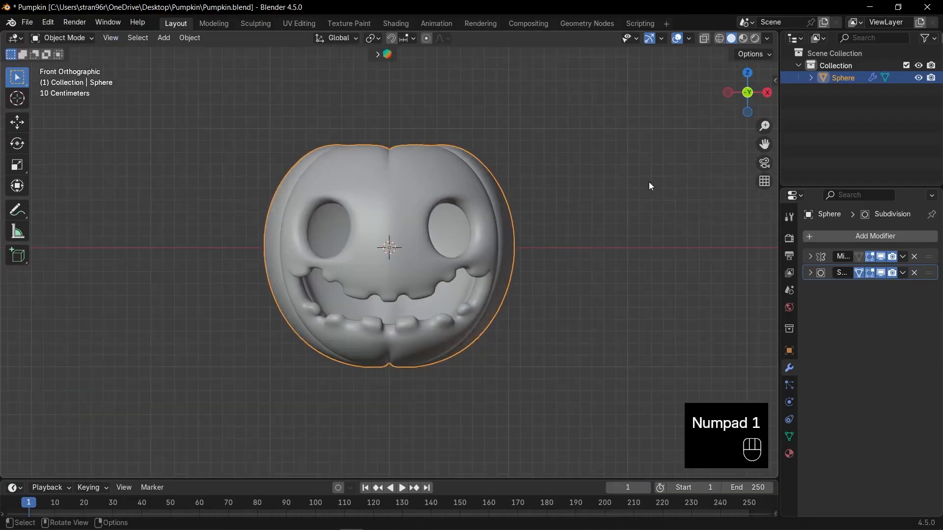
left_click_drag(765, 145, 776, 165)
Select the faces around the pumpkin's top center, grow the selection to a round cap, and delete them.
left_click_drag(748, 94, 754, 132)
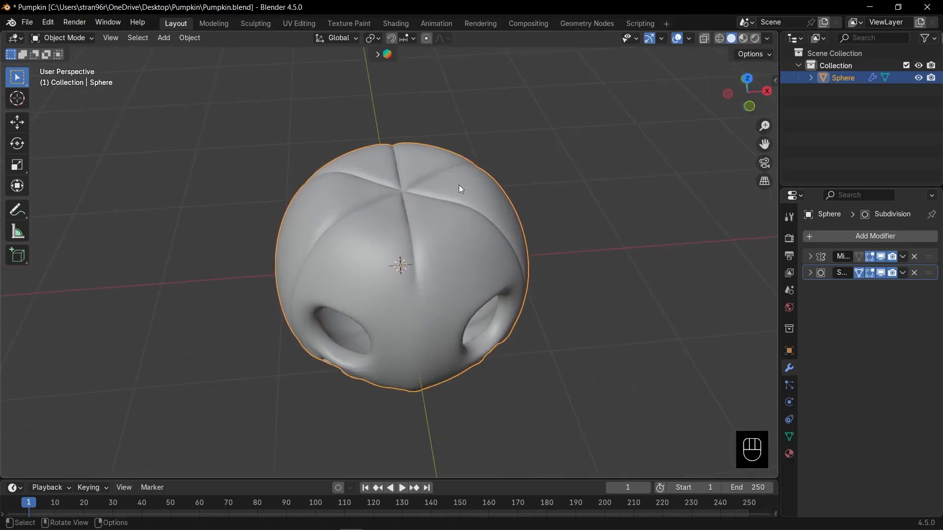
key("Tab")
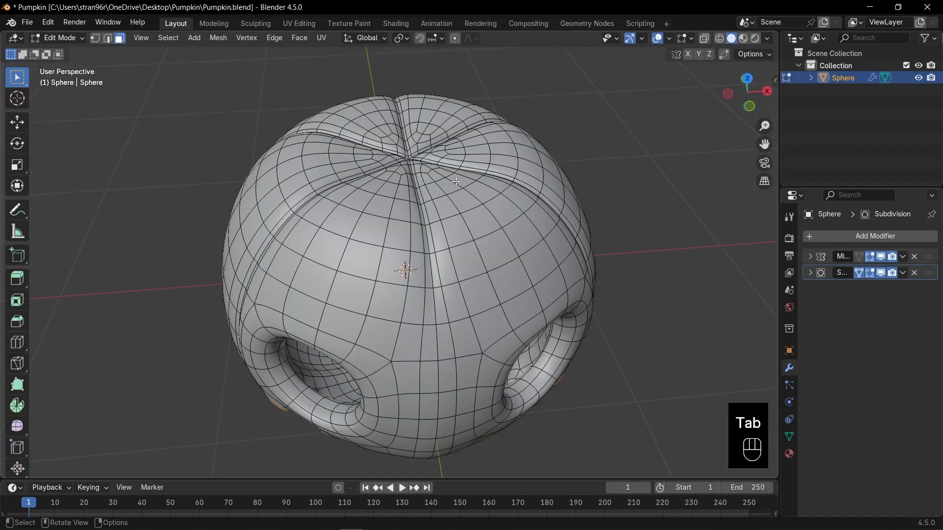
key("KP_7")
scroll(440, 262, "up", 6)
key("3")
left_click_drag(417, 236, 456, 262)
key("ctrl+KP_Add")
scroll(528, 228, "down", 3)
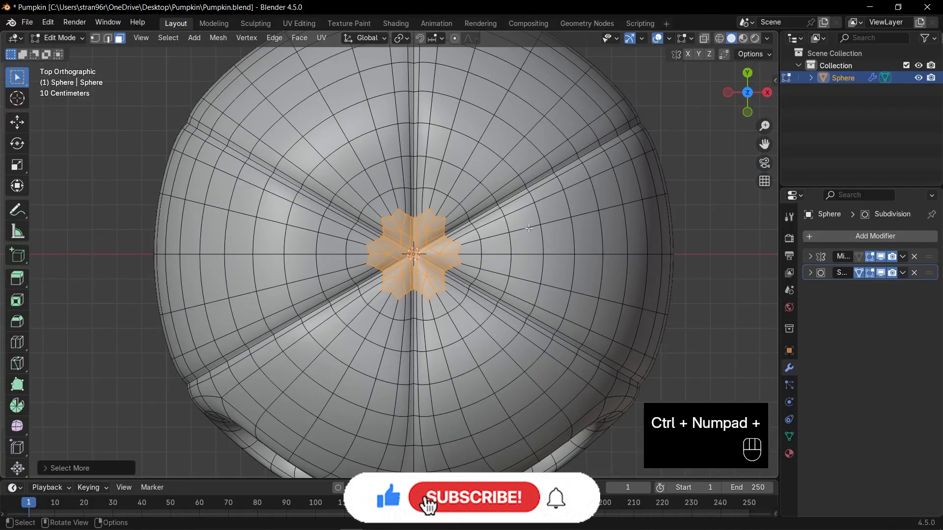
scroll(529, 228, "up", 1)
key("ctrl+KP_Add")
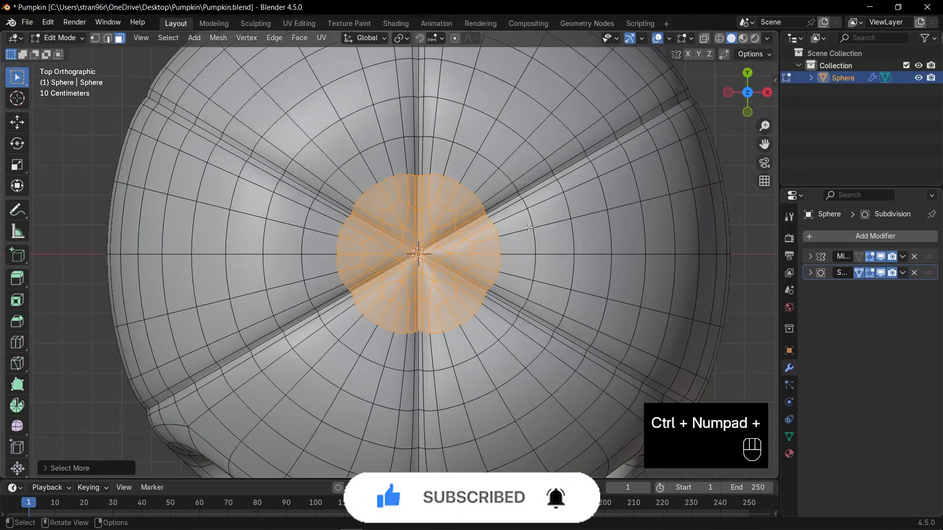
key("x")
left_click(528, 228)
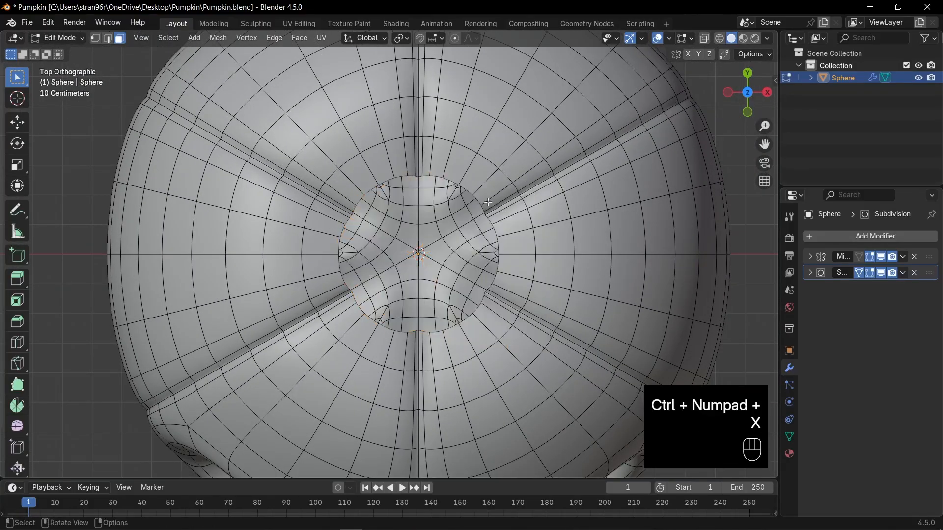
Select the edge loop around the top hole and apply the Mirror modifier.
key("2")
left_click(480, 199, "alt")
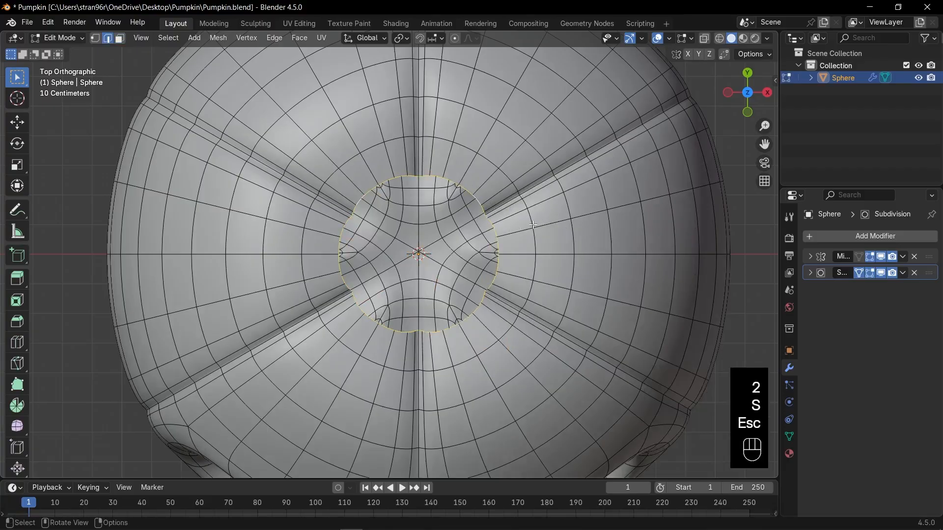
key("Tab")
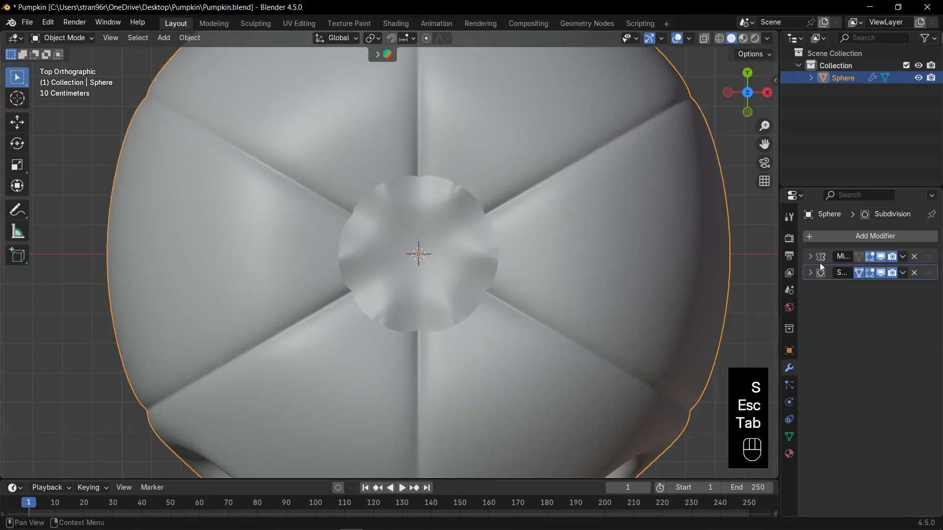
key("ctrl+a")
key("Tab")
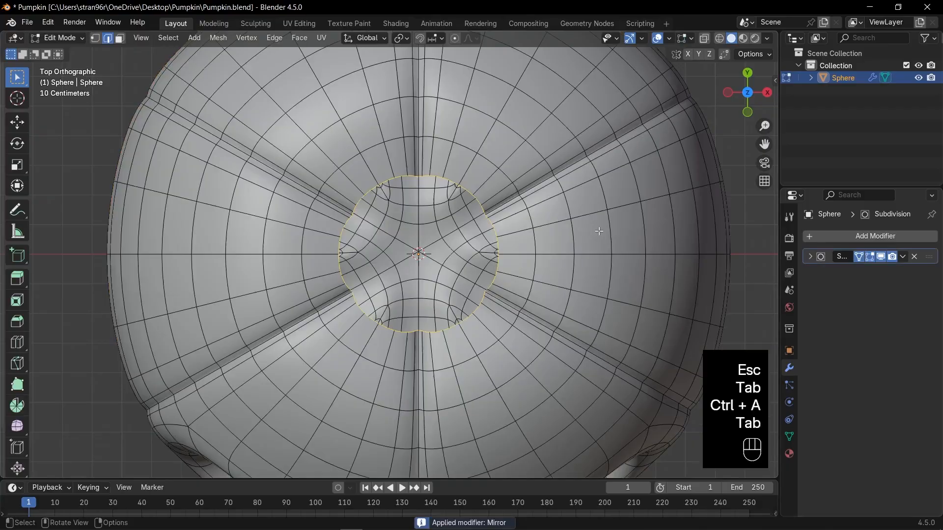
Scale the top hole's rim inward, and turn on X-ray in the front view.
key("s")
left_click(551, 232)
key("KP_1")
scroll(607, 220, "down", 3)
key("alt+z")
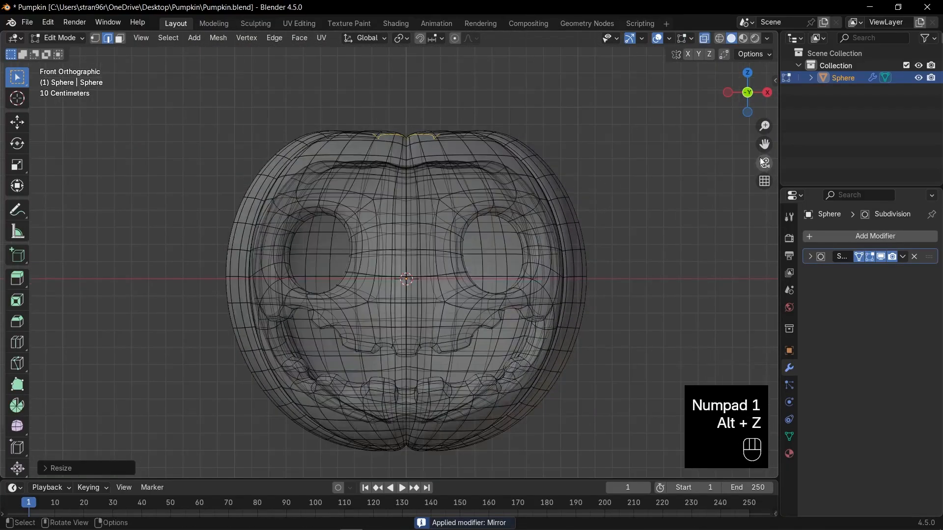
Extrude the rim upward into the stem's base and scale its end down to taper it.
left_click_drag(766, 144, 765, 254)
scroll(580, 236, "down", 2)
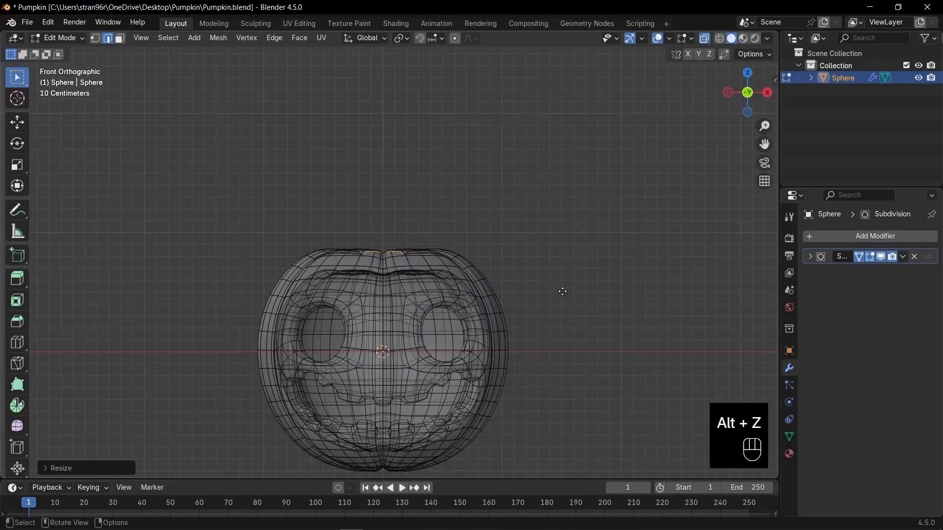
key("e")
left_click(571, 258)
key("s")
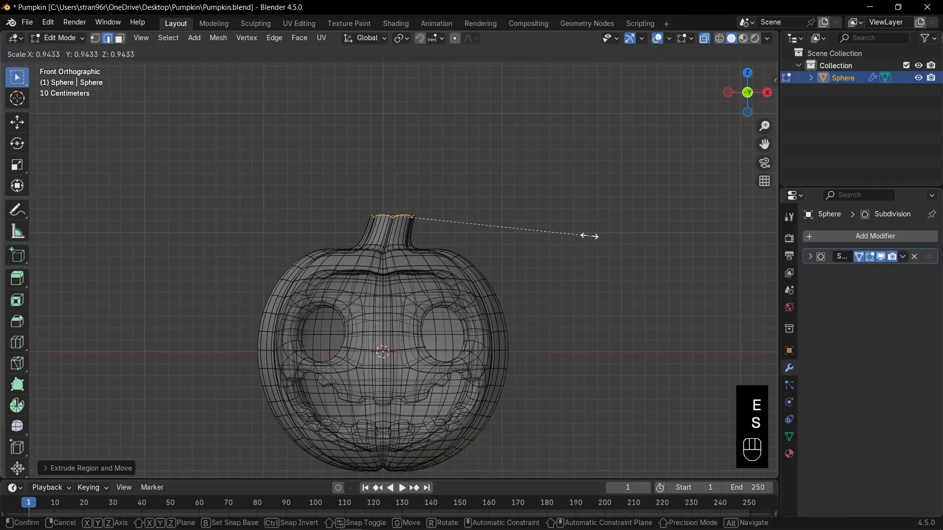
left_click(488, 222)
scroll(486, 223, "up", 3)
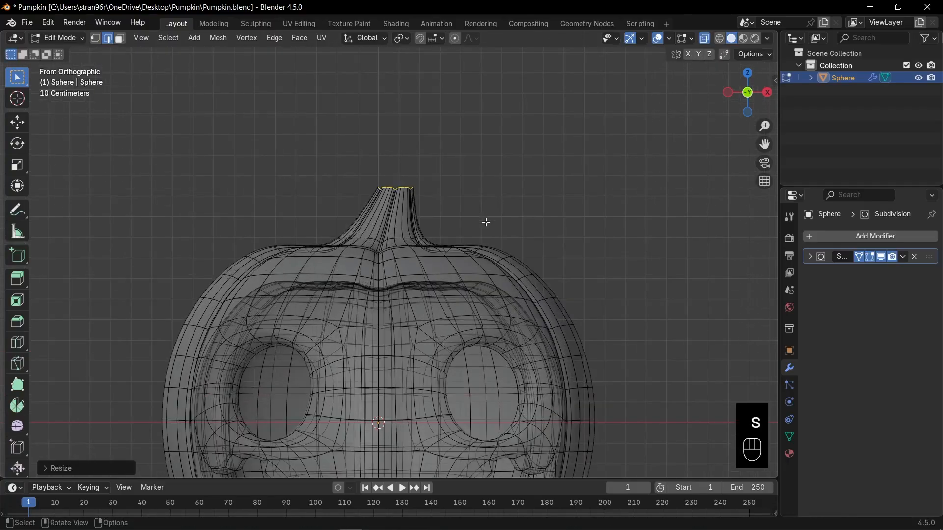
Extrude a short stem section up and toward positive X, and rotate and reposition its end to start the bend.
key("e")
left_click(503, 195)
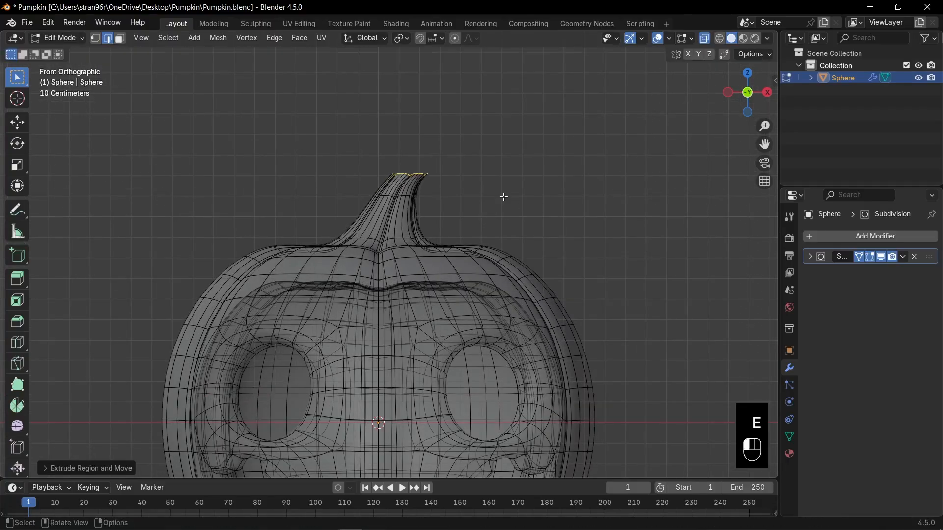
key("r")
left_click(442, 237)
key("g")
left_click(445, 240)
Extend the stem sideways along positive X with a slight downward slope, adjusting its end's position and tilt.
key("e")
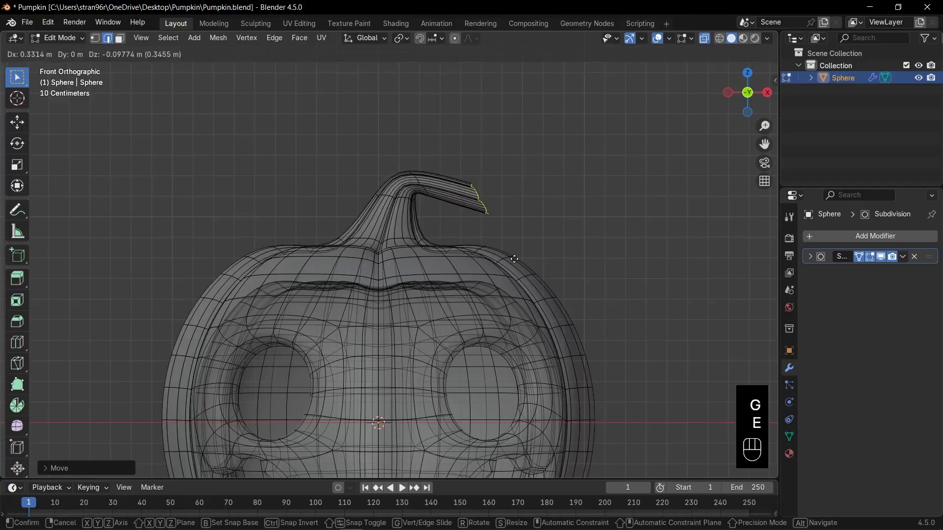
left_click(511, 265)
key("ctrl+z")
key("g")
left_click(541, 235)
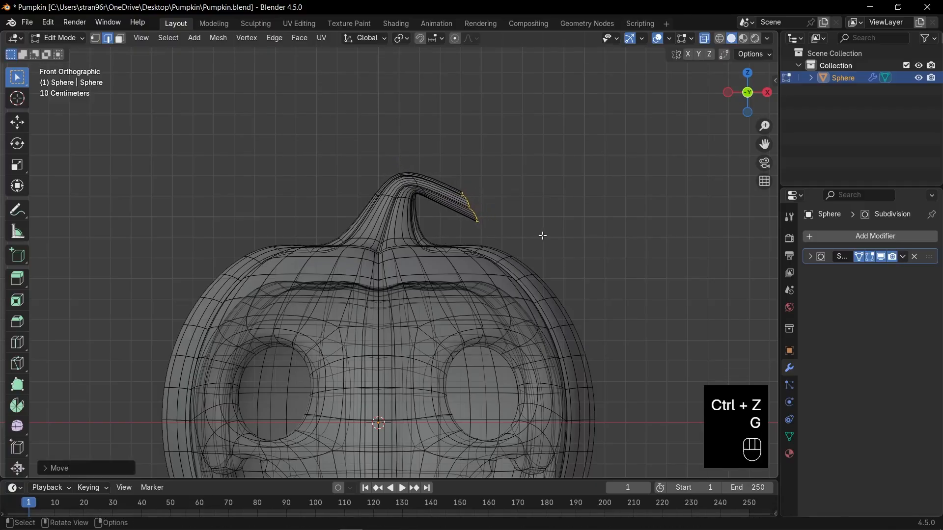
key("r")
left_click(552, 225)
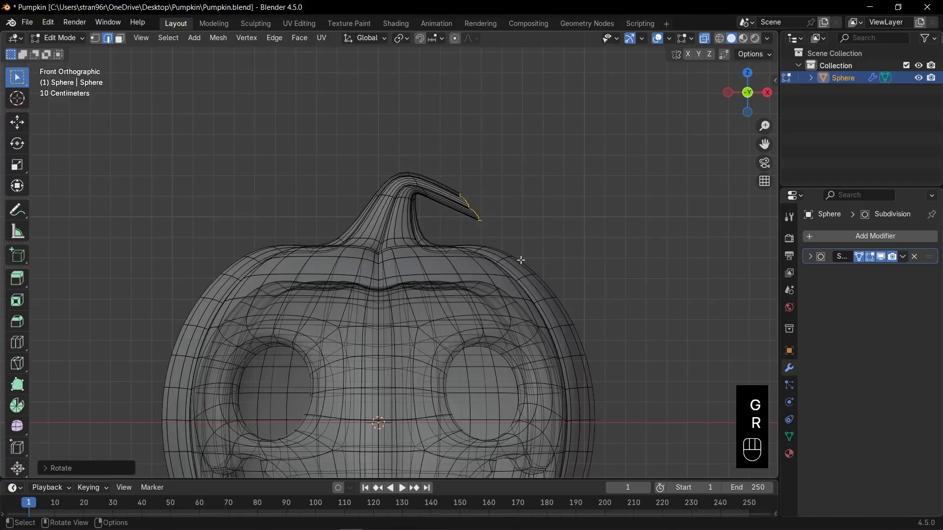
Extrude a short section from the stem's end and rotate it to begin turning upward.
key("e")
left_click(530, 247)
key("r")
left_click(538, 226)
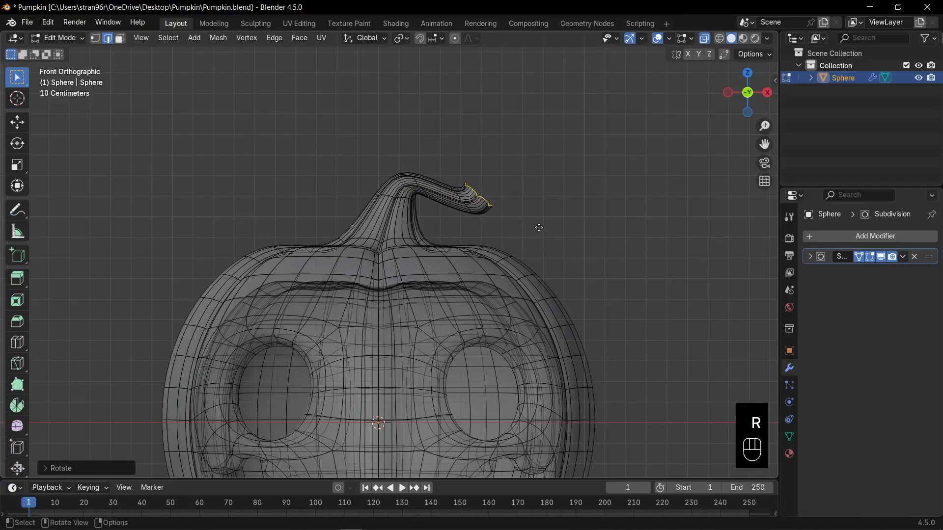
Extrude the stem's end upward, rotate it to face up, widen it, and adjust its position.
key("e")
left_click(544, 171)
key("r")
left_click(567, 147)
key("s")
left_click(609, 153)
scroll(548, 183, "down", 3)
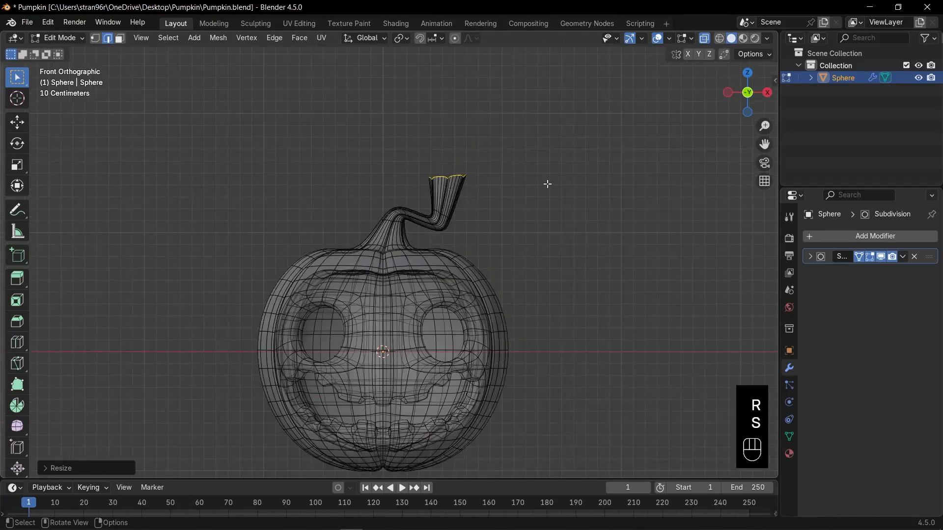
key("g")
left_click(542, 180)
Extrude the stem's top rim and scale the new loop inward.
left_click_drag(747, 92, 722, 164)
scroll(591, 153, "up", 1)
key("e")
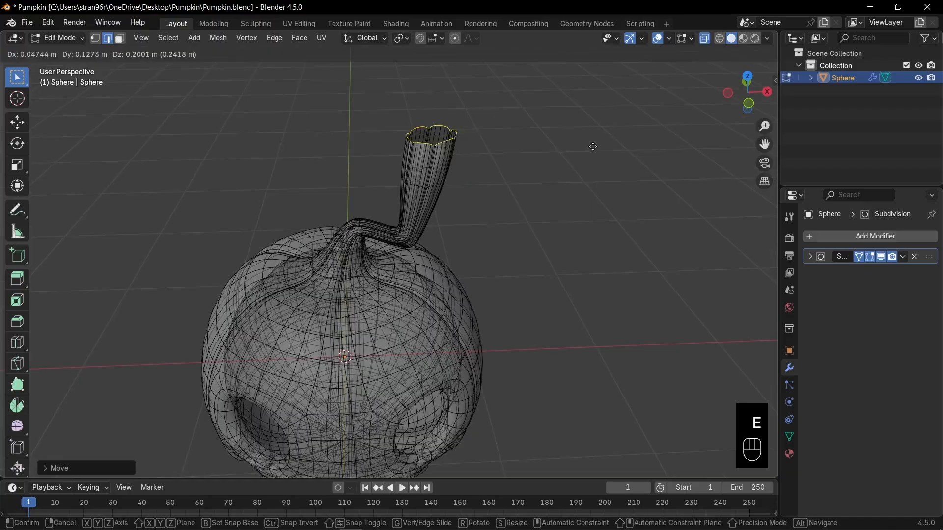
key("Escape")
key("s")
left_click(513, 177)
scroll(514, 177, "up", 5)
key("KP_Decimal")
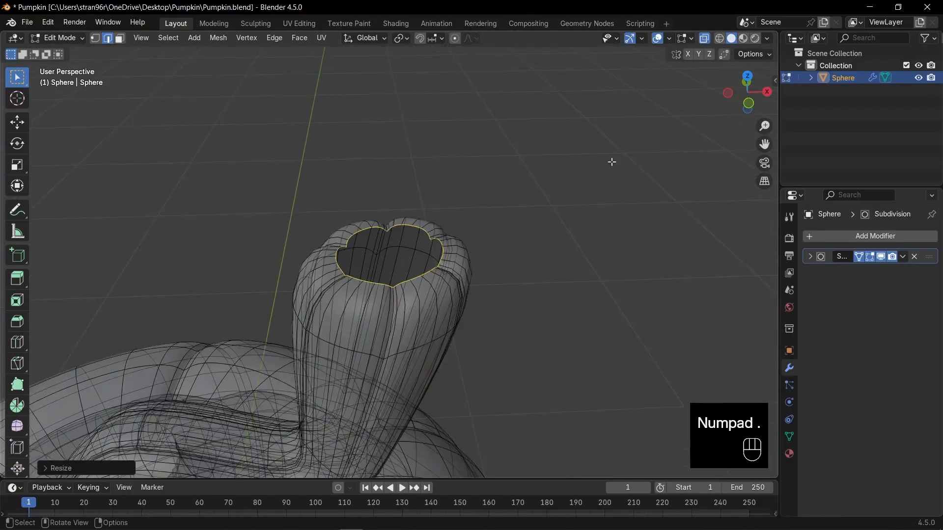
Resize the stem's open top loop, fill it with a face, and leave Edit Mode with X-ray off.
key("s")
left_click(606, 246)
key("f")
key("Tab")
key("alt+z")
key("KP_1")
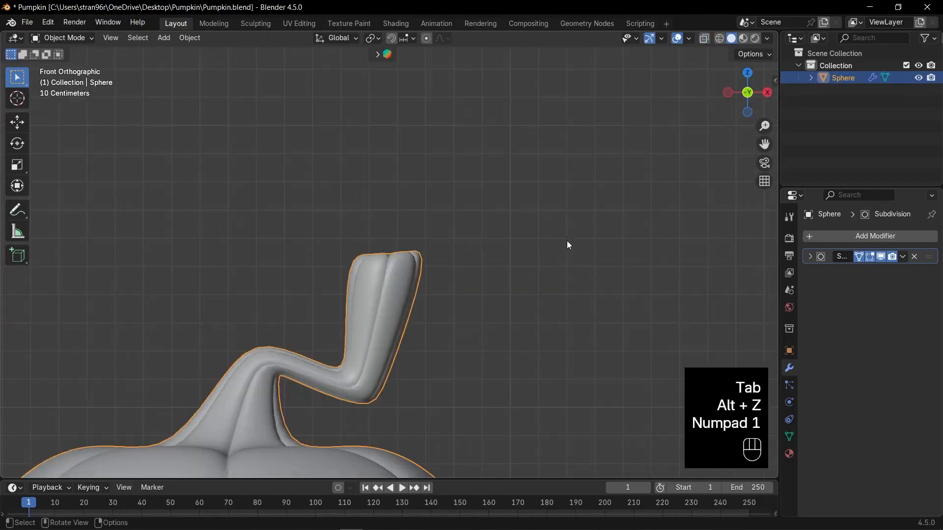
Bevel the edge loop where the stem meets the pumpkin with 2 segments.
scroll(575, 212, "down", 4)
left_click_drag(764, 144, 838, 81)
key("KP_Decimal")
middle_click_drag(422, 281, 626, 131)
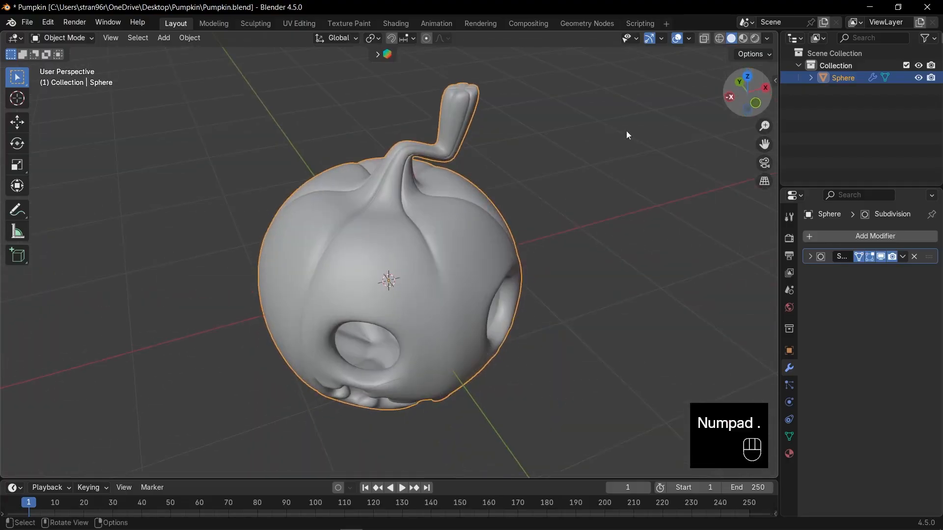
key("Tab")
scroll(626, 130, "up", 5)
key("2")
key("ctrl+b")
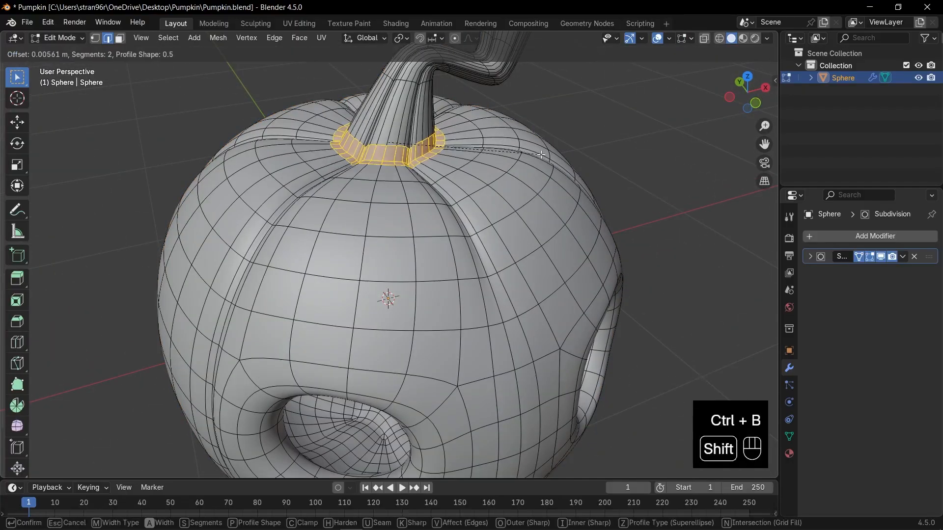
left_click(540, 156)
Bevel the edge loop at the stem's base with 1 segment, about 0.01 m wide.
left_click(381, 161, "alt")
key("KP_Decimal")
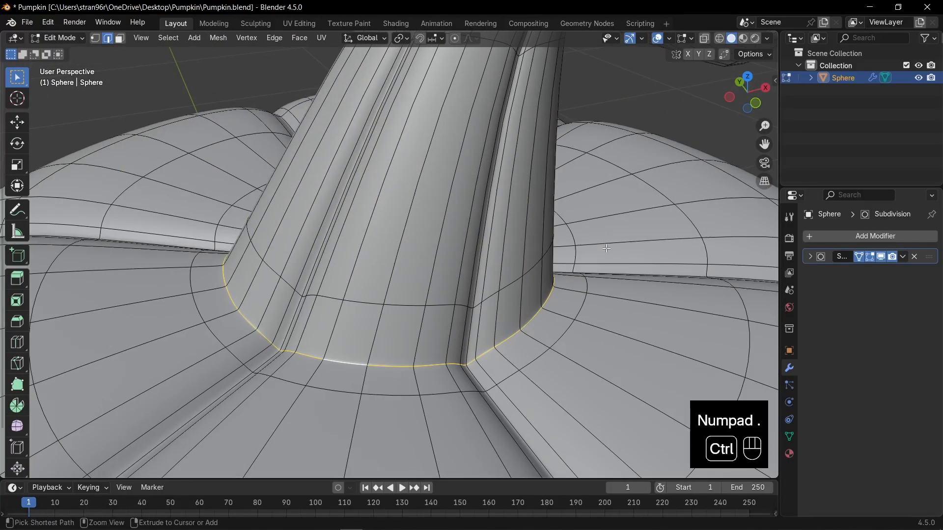
key("ctrl+b")
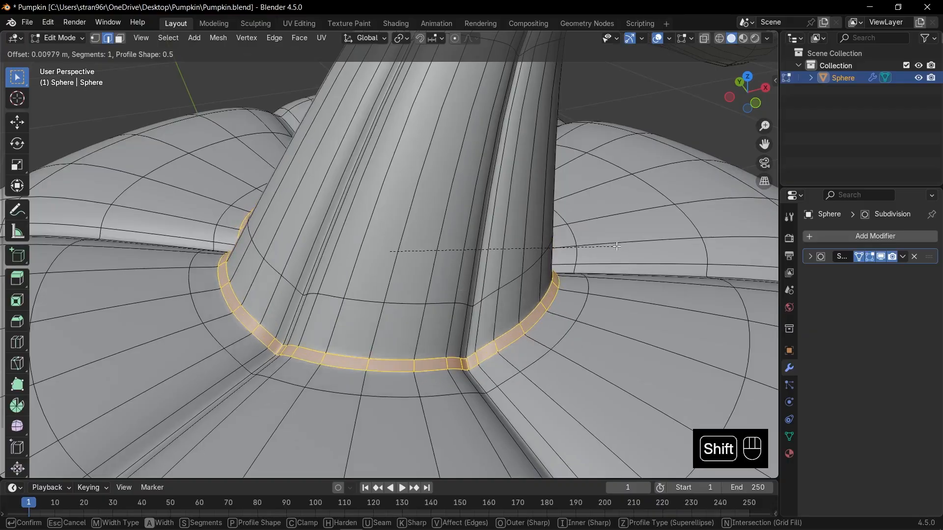
left_click(615, 248, "shift")
Extrude the beveled band slightly inward along its normals to cut a groove around the stem's base, and leave Edit Mode.
key("alt+e")
left_click(605, 259)
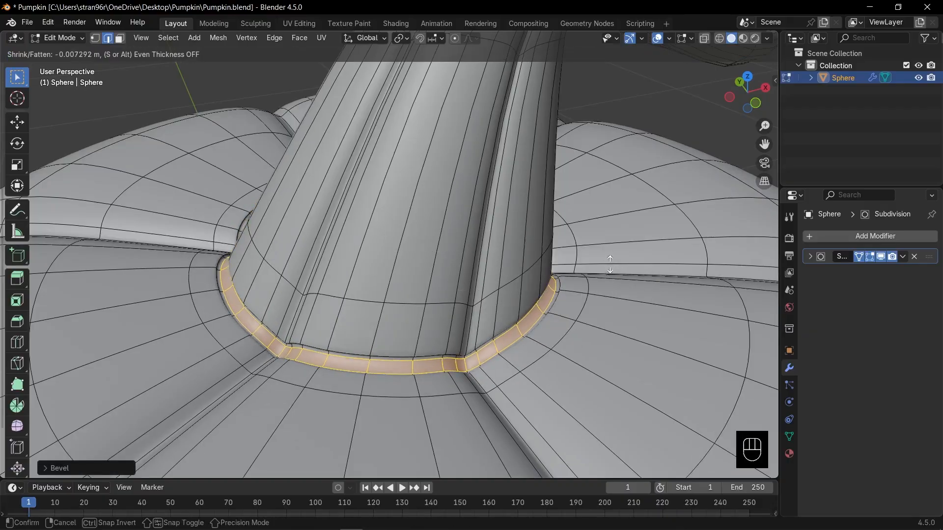
left_click(584, 258)
key("Tab")
key("alt+z")
key("alt+z")
scroll(582, 258, "down", 7)
left_click_drag(748, 92, 718, 59)
In front view with X-ray on, resize the loop at the stem's lower bend and reposition the loop just above it.
key("KP_1")
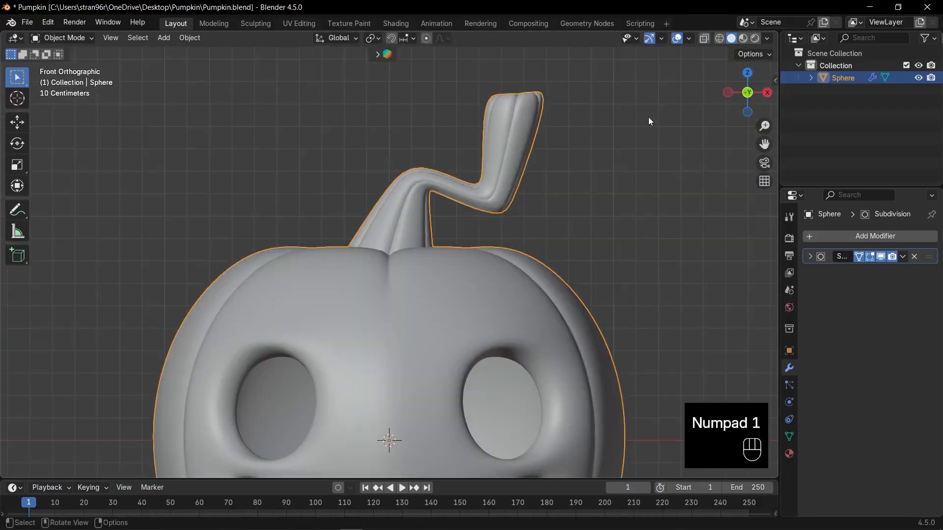
key("Tab")
key("1")
key("alt+z")
left_click(487, 207)
key("s")
left_click(520, 212)
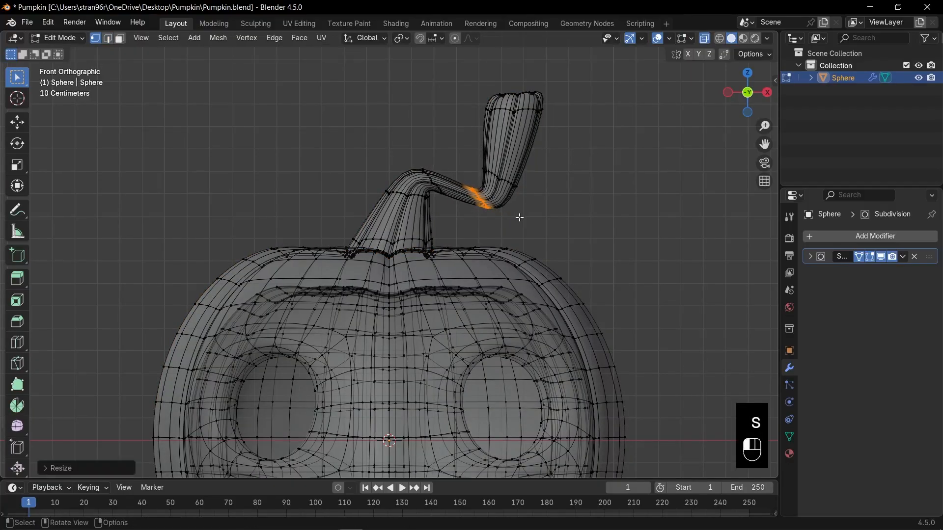
left_click(508, 194, "alt")
key("g")
left_click(503, 208)
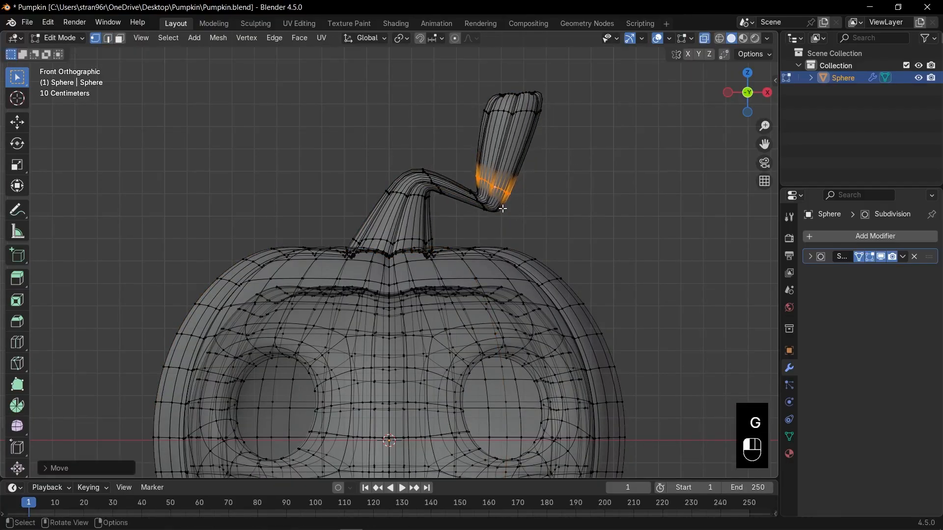
Enlarge the stem's top end, return to Object Mode with X-ray off, and save the file.
left_click(494, 100, "alt")
key("s")
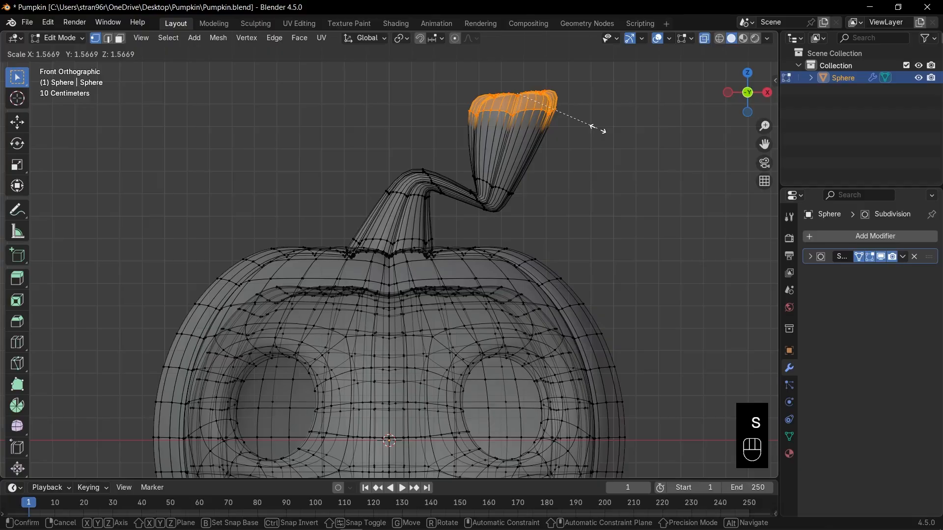
left_click(596, 147)
key("Tab")
key("alt+z")
scroll(597, 170, "down", 6)
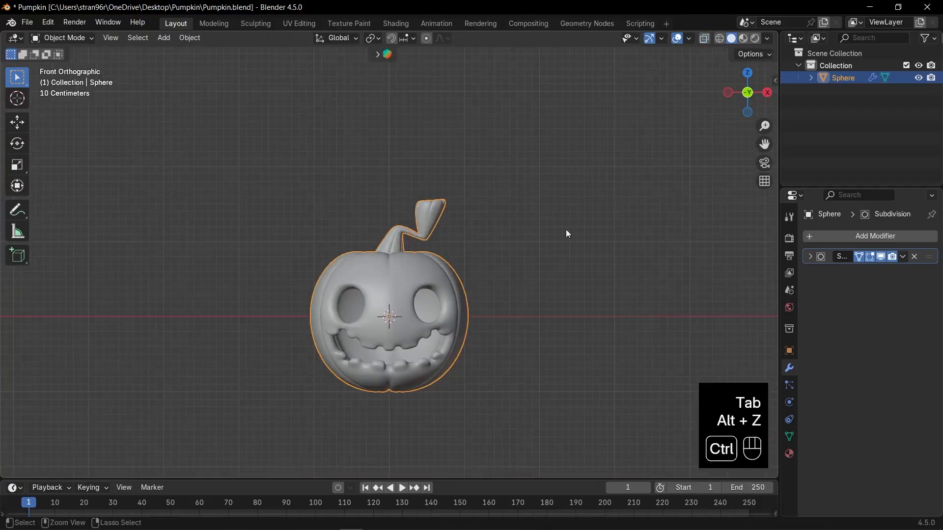
key("ctrl+s")
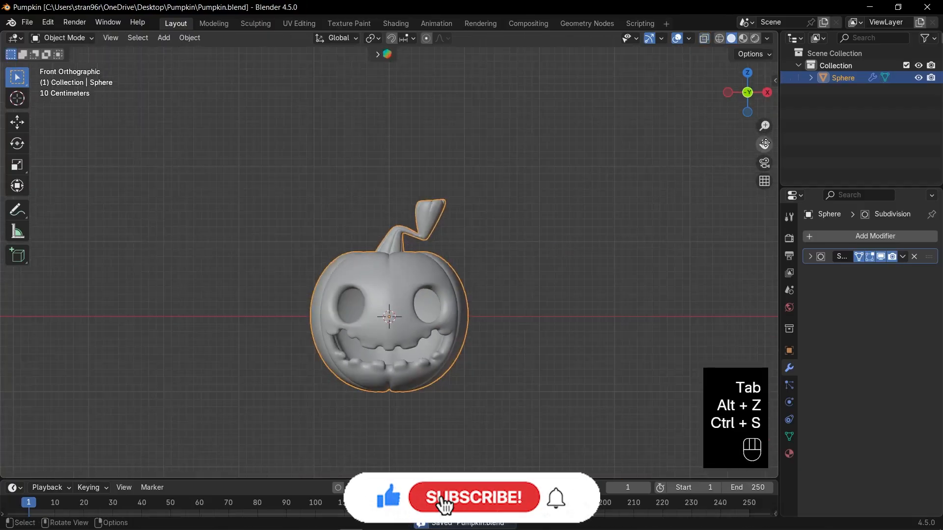
Add a UV sphere and move it up beside the pumpkin.
left_click_drag(765, 144, 768, 105)
left_click(512, 301)
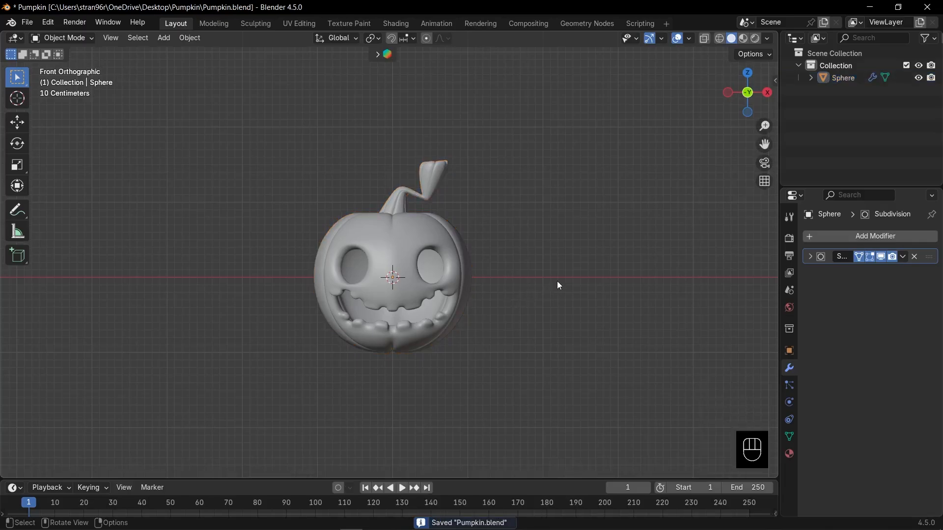
scroll(557, 281, "up", 2)
key("shift+a")
mouse_move(556, 217)
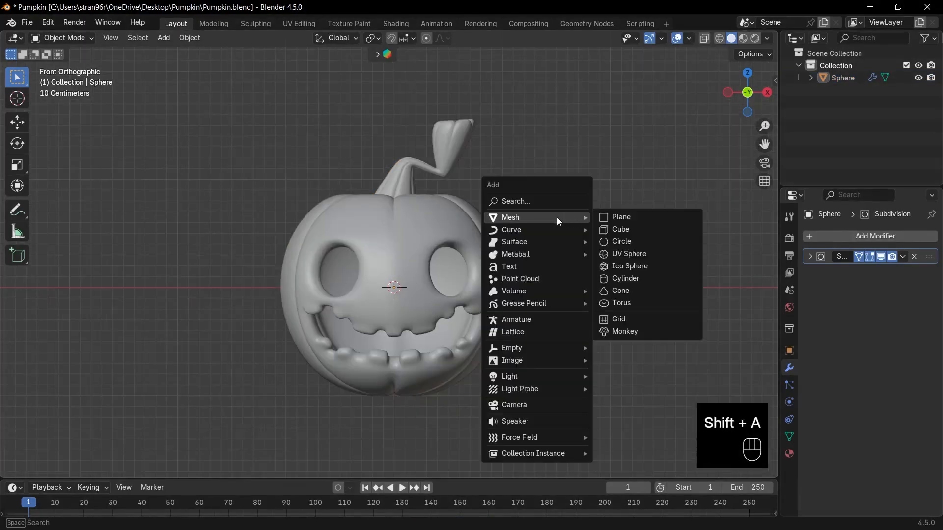
left_click(630, 254)
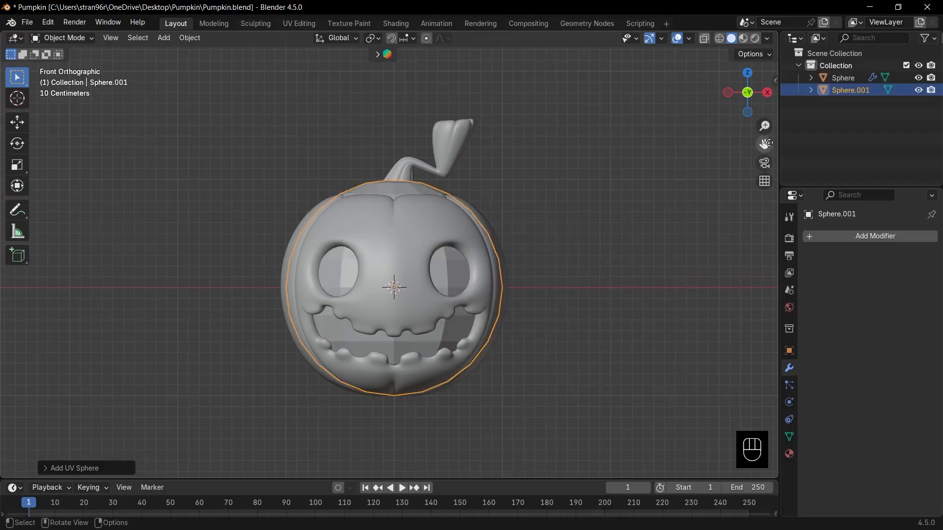
left_click_drag(766, 143, 764, 144)
key("g")
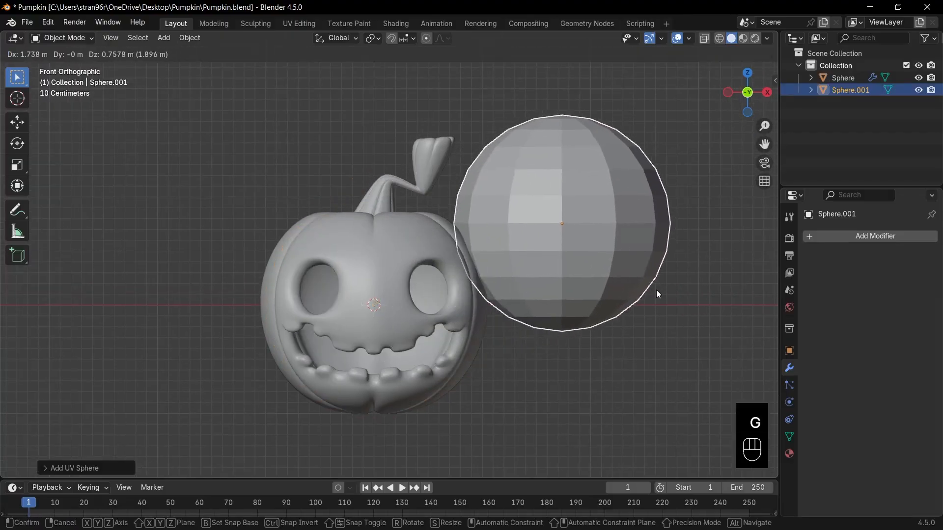
left_click(656, 290)
Shrink the new sphere, flatten it along Z and narrow it along X into an oval.
key("s")
left_click(655, 261)
key("s")
key("z")
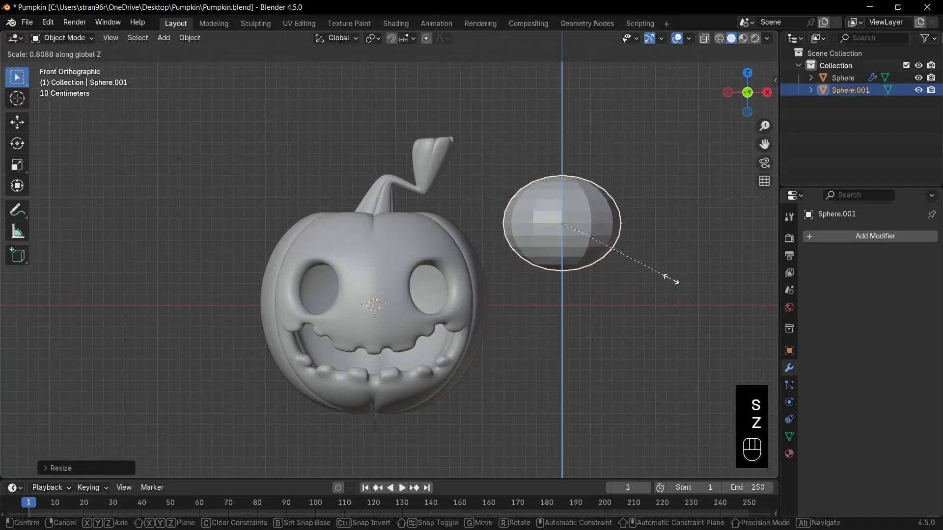
left_click(652, 274)
key("KP_Decimal")
scroll(579, 284, "down", 4)
key("s")
key("x")
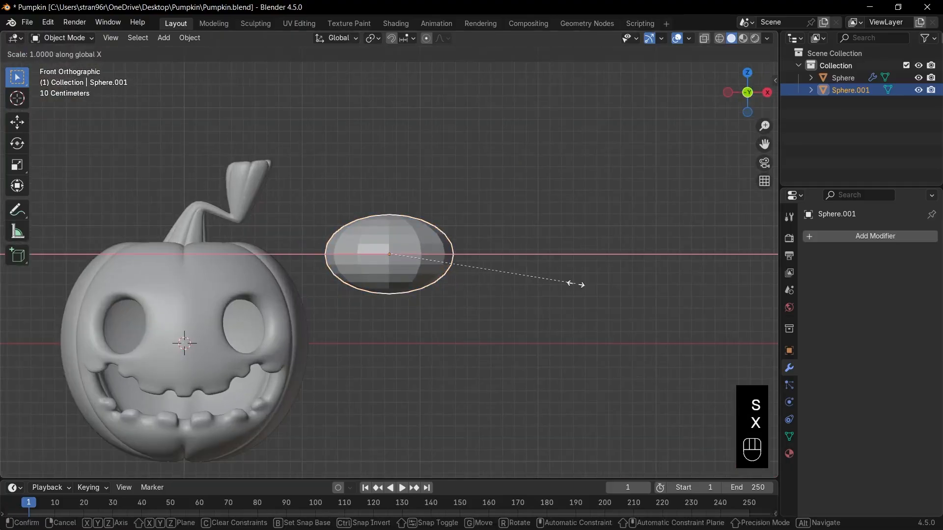
left_click(538, 283)
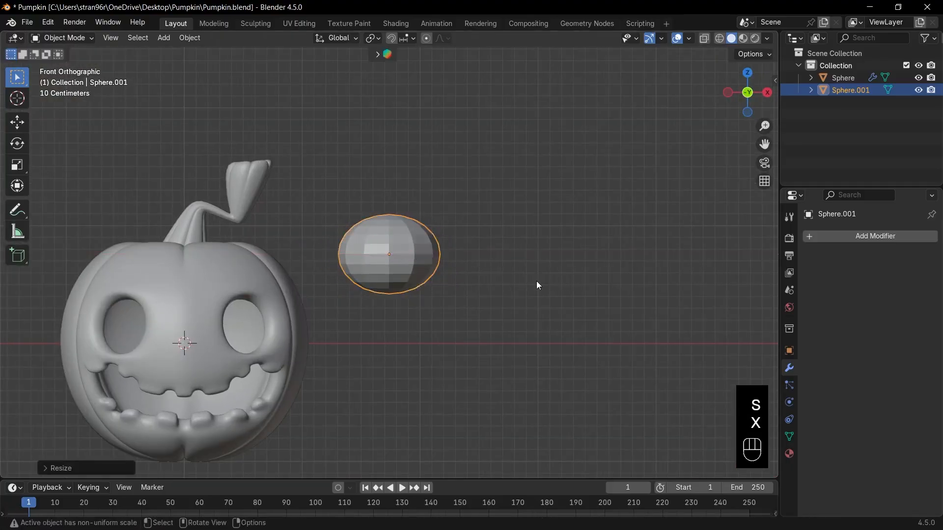
Apply the oval sphere's scale and save the file.
key("ctrl+a")
left_click(538, 284, "ctrl")
key("ctrl+s")
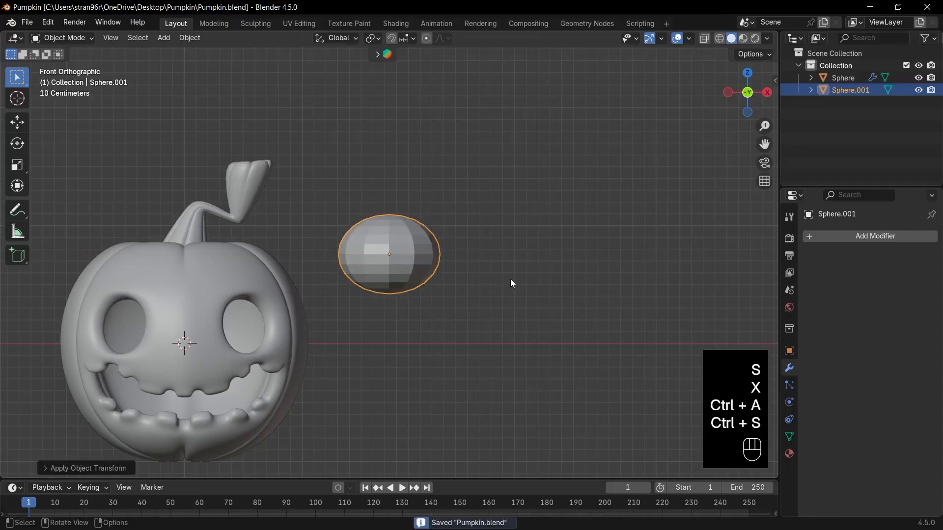
Shrink the oval sphere slightly and move it over the pumpkin's right-hand eye hole.
key("s")
left_click(495, 282)
key("g")
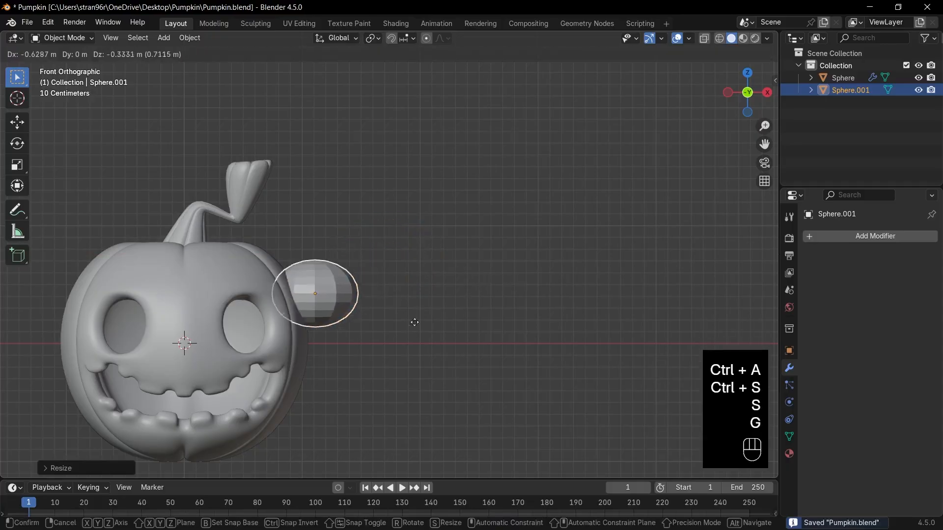
left_click(347, 350)
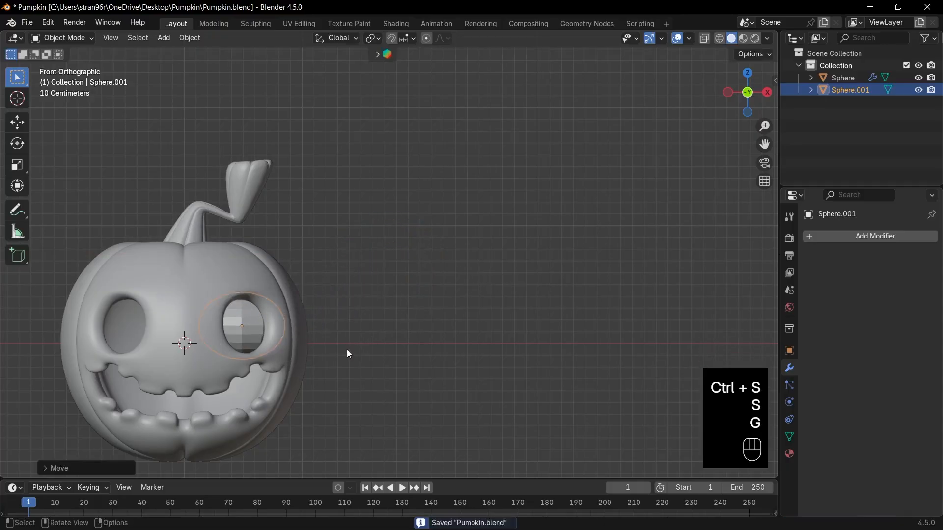
Rotate the eye sphere 90° around the X axis.
key("r")
key("x")
key("9")
key("0")
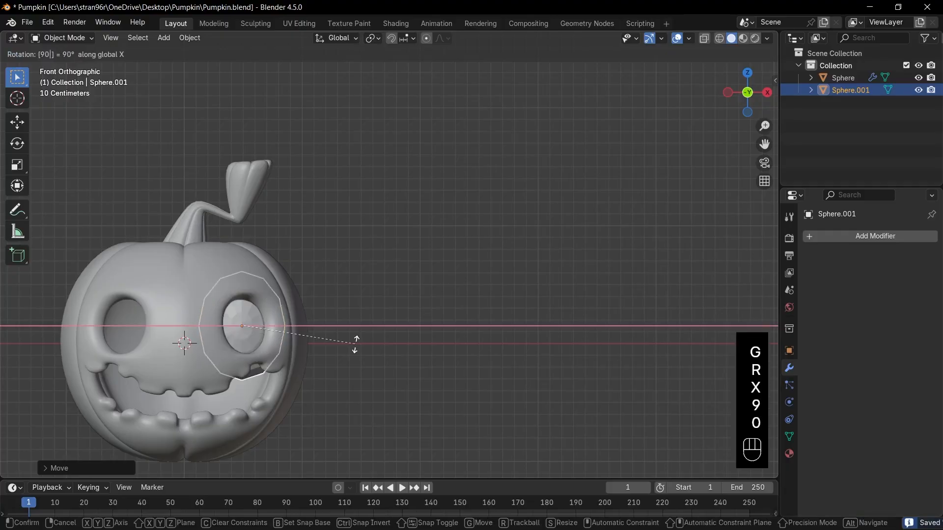
key("Return")
Scale the eye sphere down to about 0.55 to match the eye hole's size.
key("KP_Decimal")
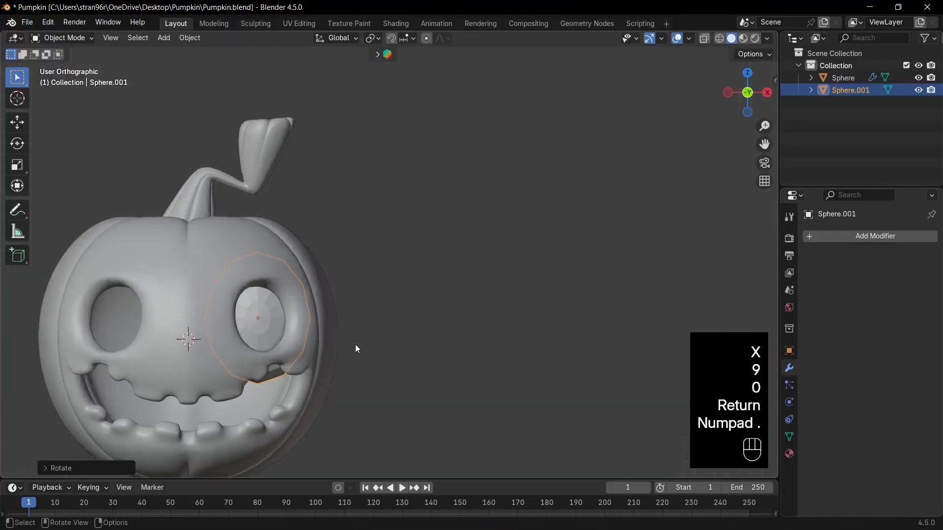
scroll(611, 175, "down", 3)
key("s")
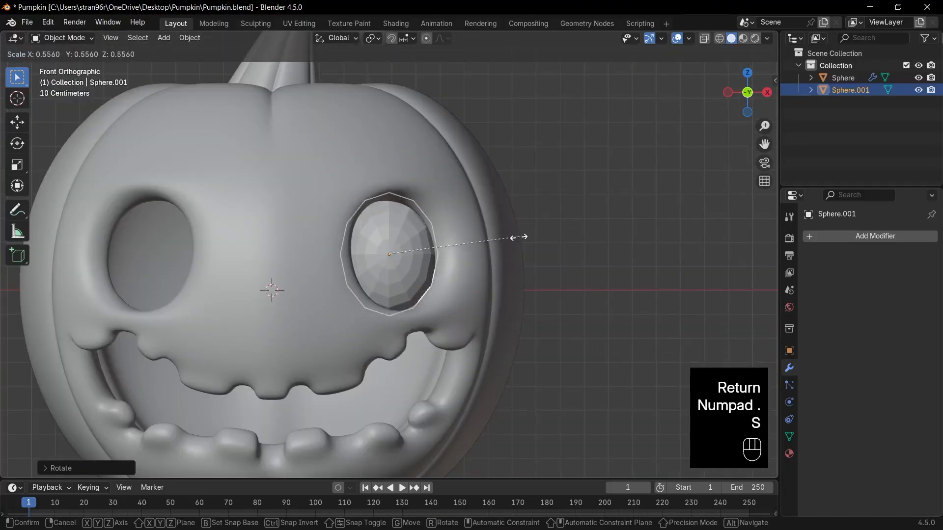
left_click(516, 236)
Move the eye sphere along Y so it sits in the eye hole.
left_click_drag(747, 90, 727, 98)
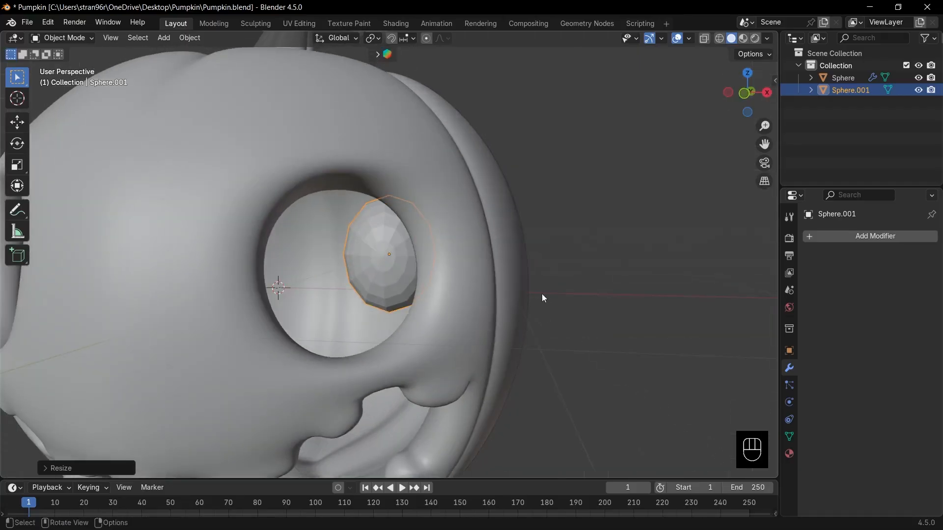
key("g")
key("y")
left_click(751, 197)
scroll(591, 206, "down", 5)
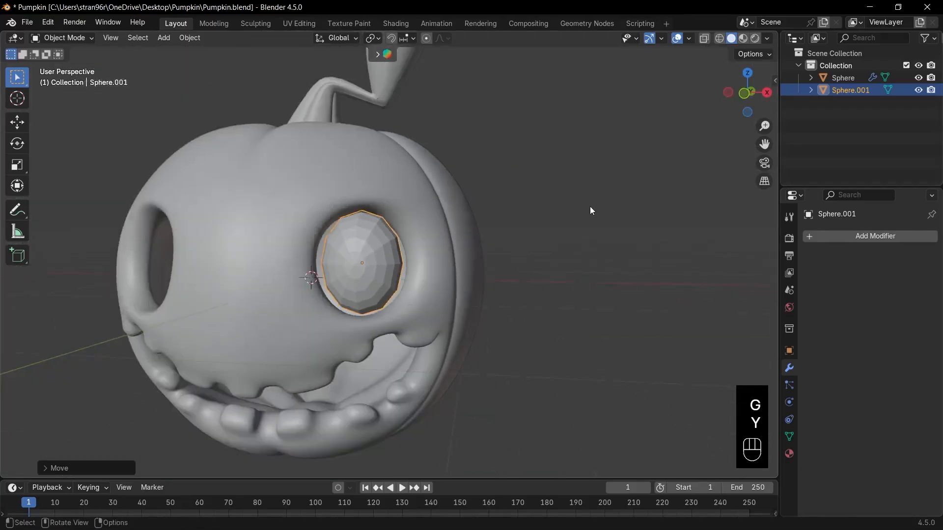
key("alt+z")
key("alt+z")
Give the eye sphere a level 2 subdivision and enlarge it slightly to fill the eye hole.
key("ctrl+2")
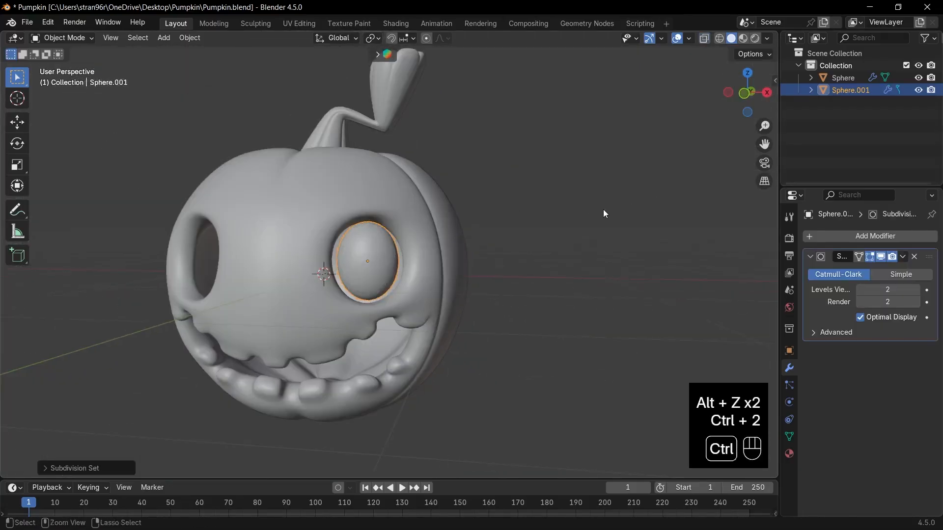
key("KP_1")
scroll(564, 246, "up", 3)
key("s")
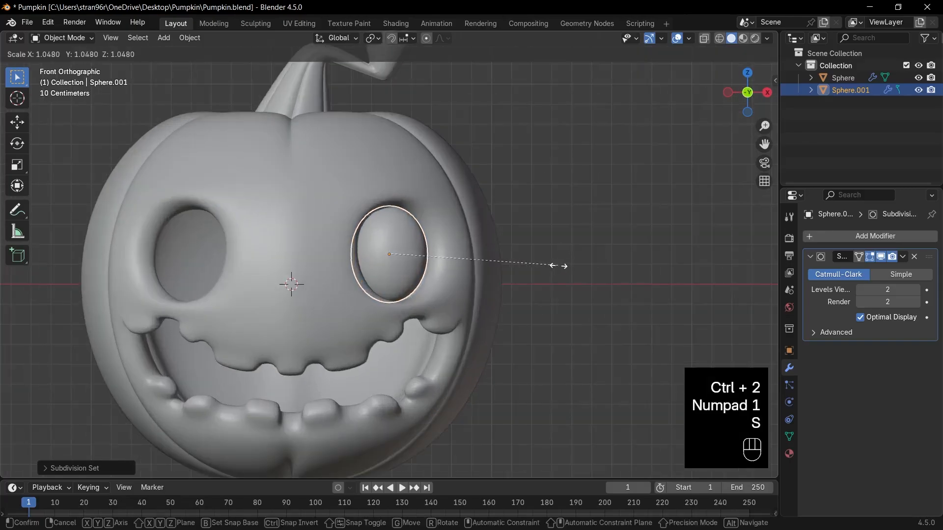
left_click(573, 264)
From top view with X-ray on, rotate the eye sphere to follow the pumpkin's curve and reposition it in the wall.
middle_click_drag(574, 263, 614, 188)
key("KP_7")
key("alt+z")
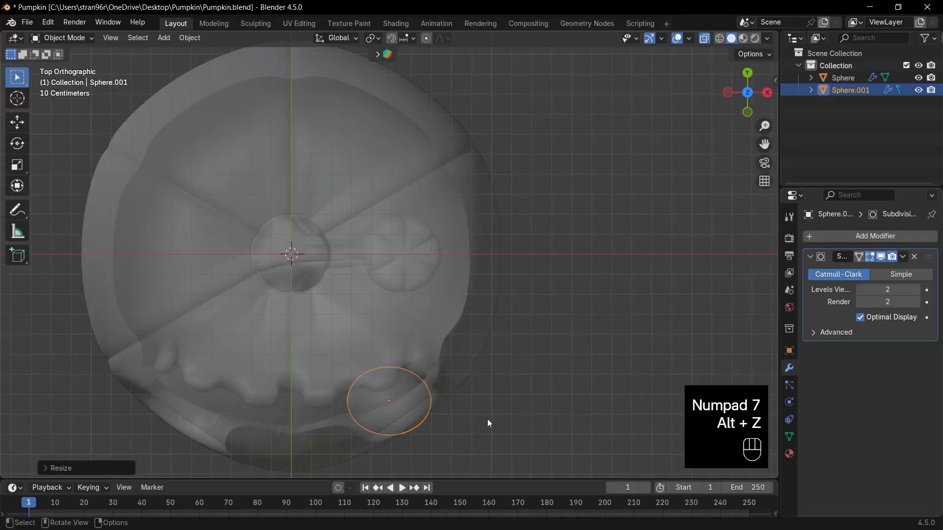
key("r")
left_click(528, 334)
key("g")
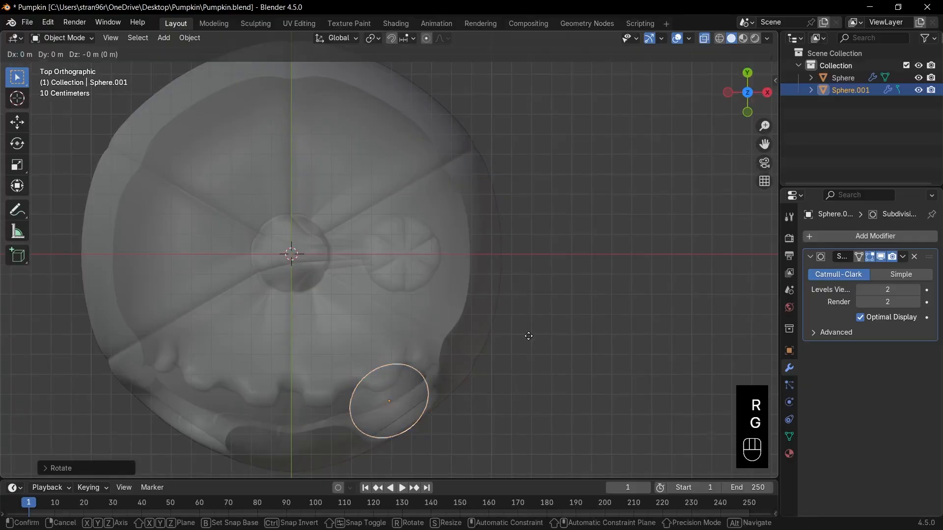
left_click(535, 324)
key("alt+z")
middle_click_drag(543, 318, 564, 215)
Shade the eye sphere smooth and save the file.
left_click(370, 241)
right_click(370, 240)
left_click(371, 242)
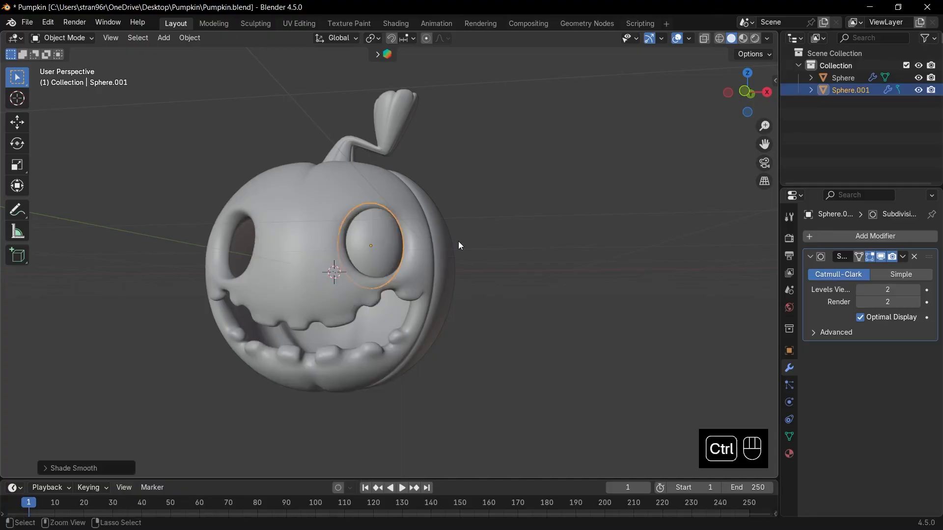
key("ctrl+s")
Add a Mirror modifier on X to the eye with the pumpkin Sphere as mirror object, and save the file.
left_click_drag(753, 92, 679, 121)
key("KP_1")
left_click(419, 265)
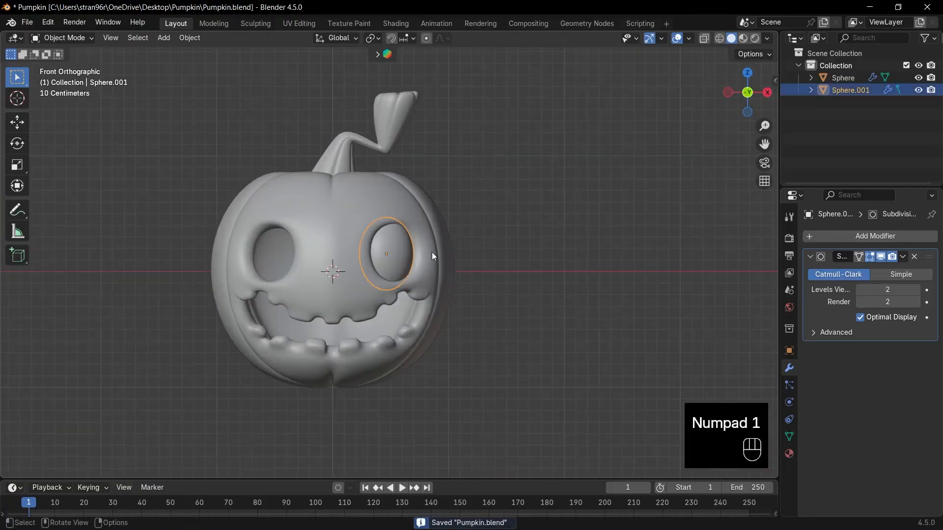
left_click(840, 236)
type("mir")
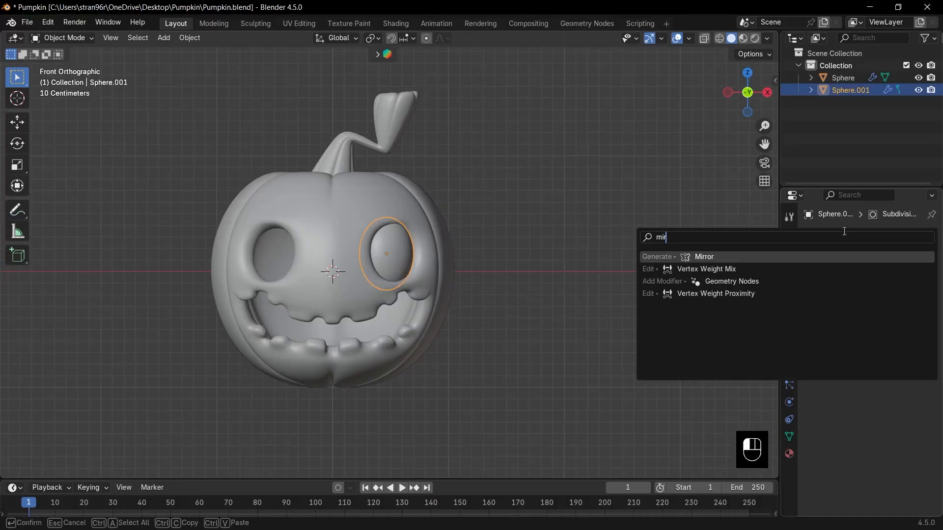
key("Return")
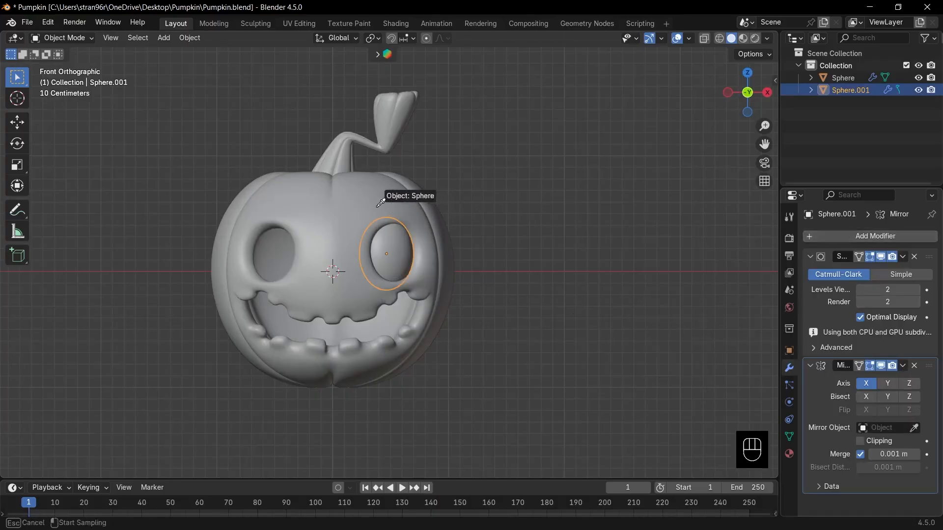
left_click(380, 203)
left_click(540, 212)
key("ctrl+s")
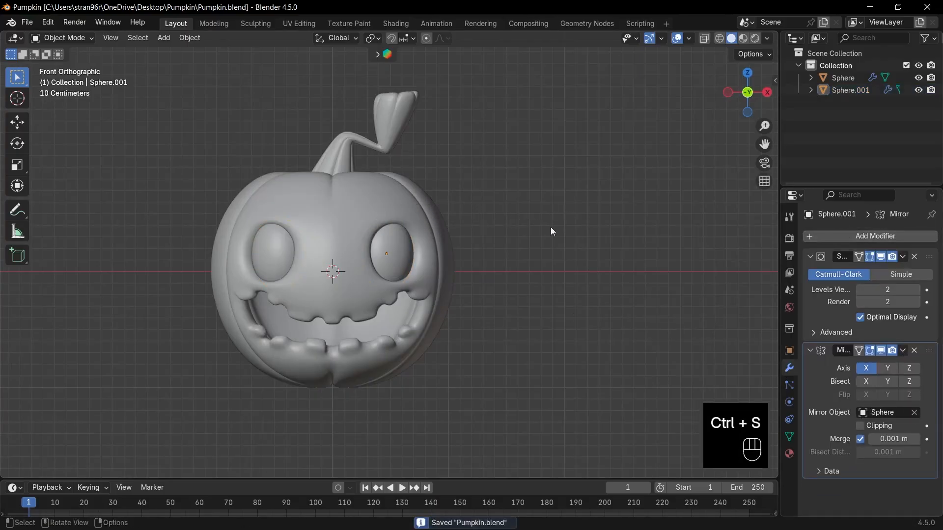
Add a plane mesh and rotate it 90 degrees about the X axis so it stands upright.
scroll(551, 227, "down", 3)
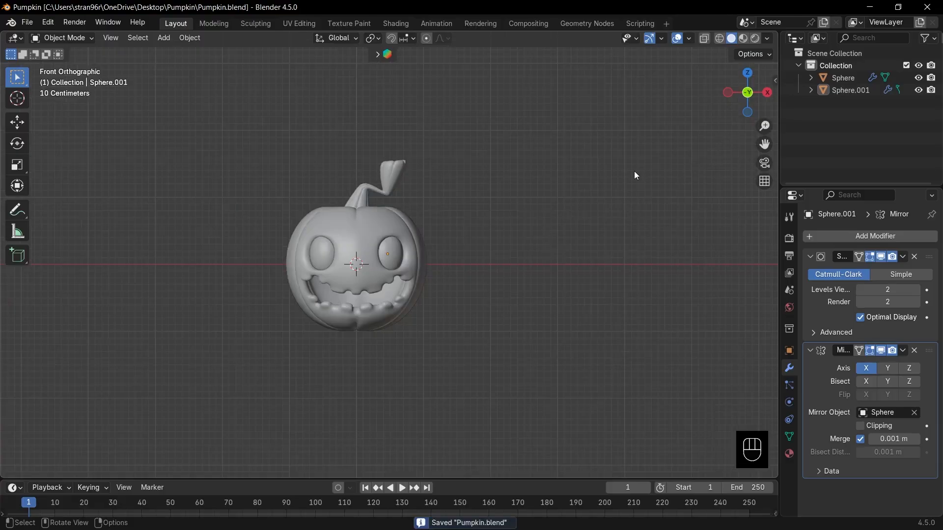
key("shift+a")
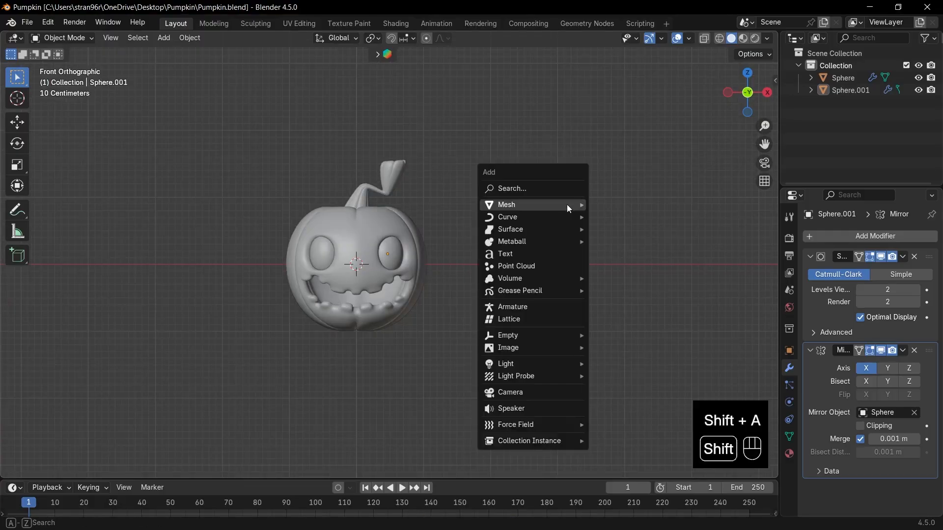
mouse_move(566, 205)
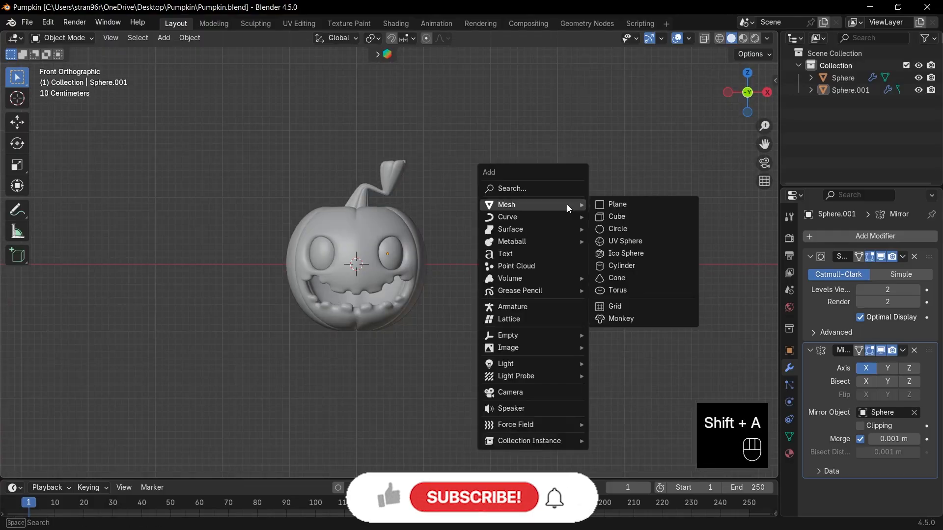
left_click(618, 204)
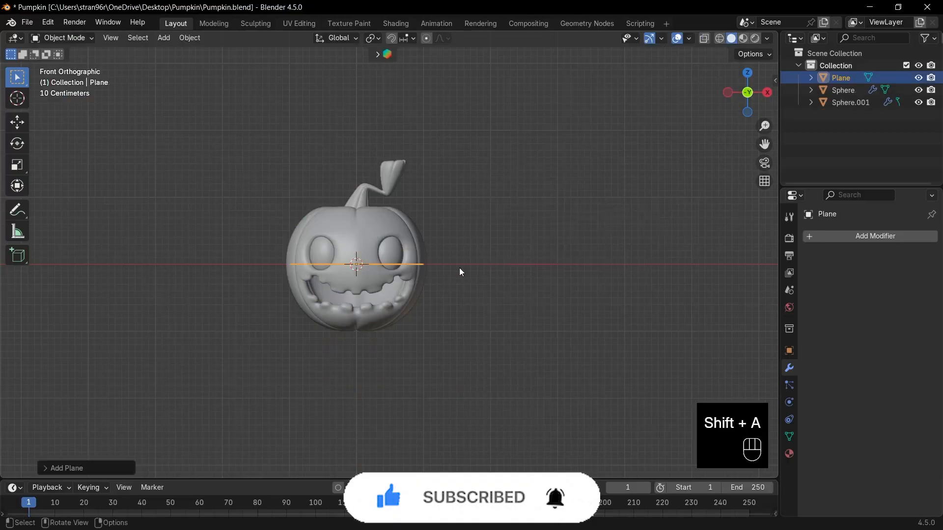
key("r")
key("x")
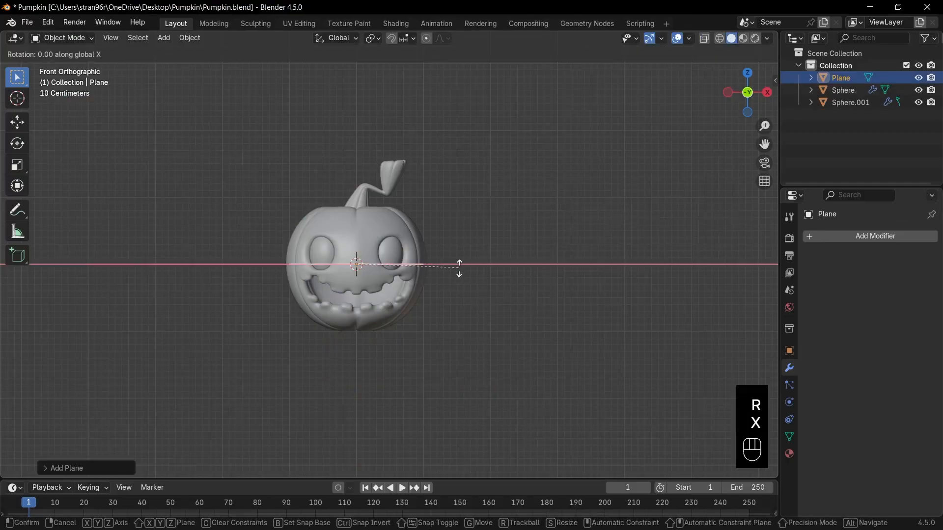
key("9")
key("0")
key("Return")
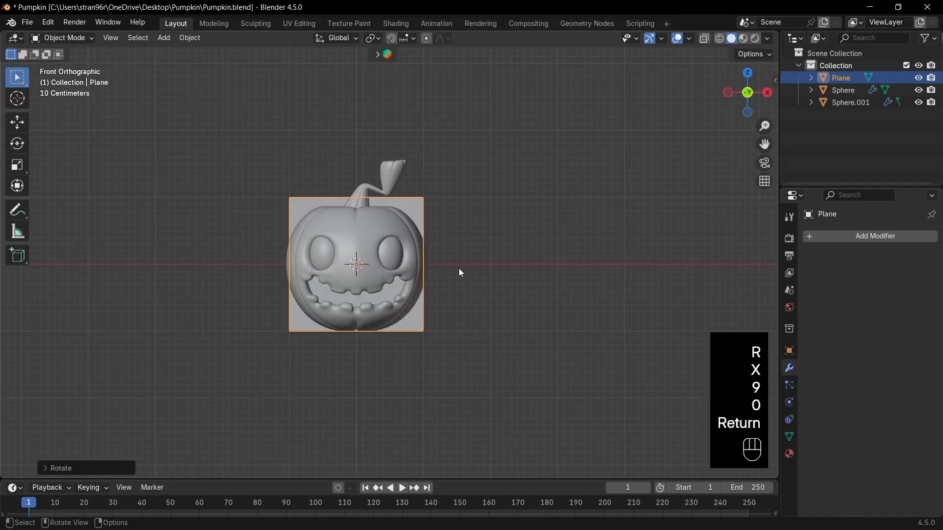
Move the upright plane beside the pumpkin and narrow it along X to about half its width.
key("g")
key("s")
key("x")
left_click(596, 251)
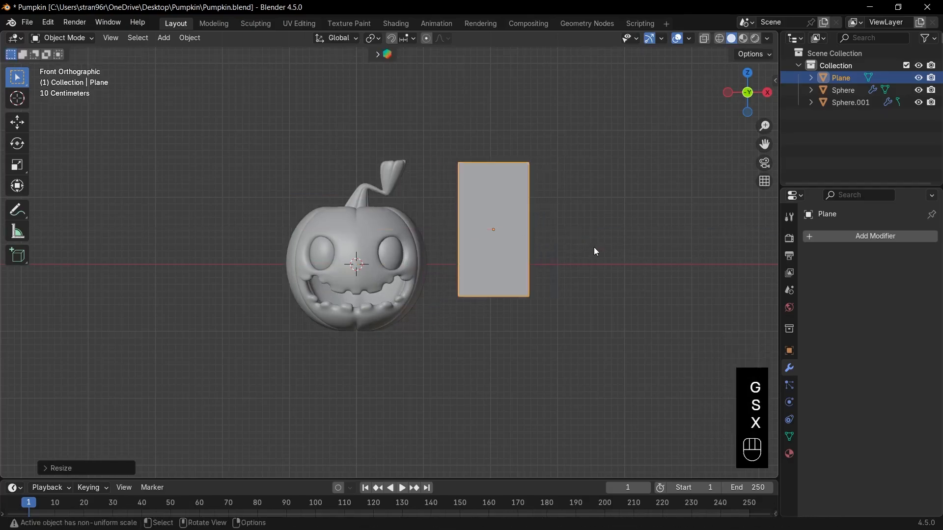
Apply the plane's rotation and scale, and save the file.
key("KP_Decimal")
scroll(469, 285, "down", 3)
key("Tab")
key("Tab")
key("ctrl+a")
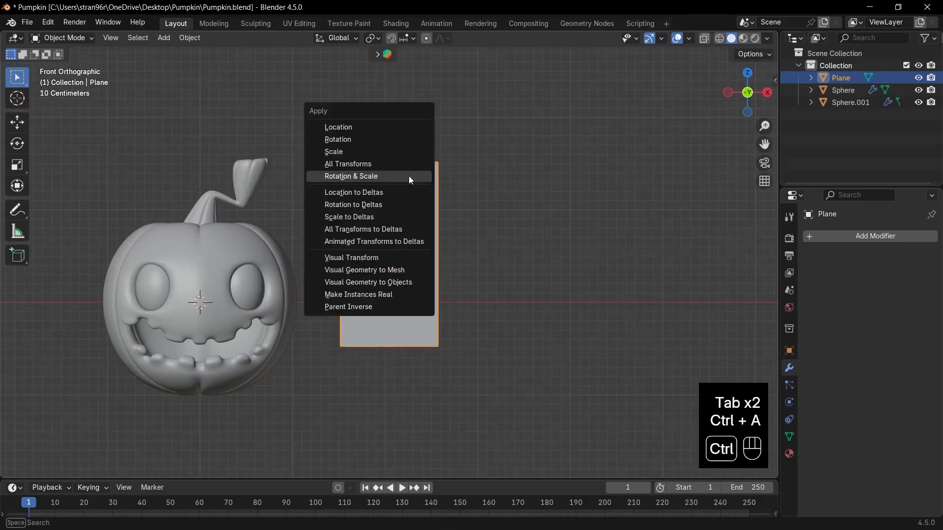
left_click(408, 176)
key("ctrl+s")
Add a vertical loop cut through the plane's centre and scale it up by about 1.18 to peak both ends.
key("Tab")
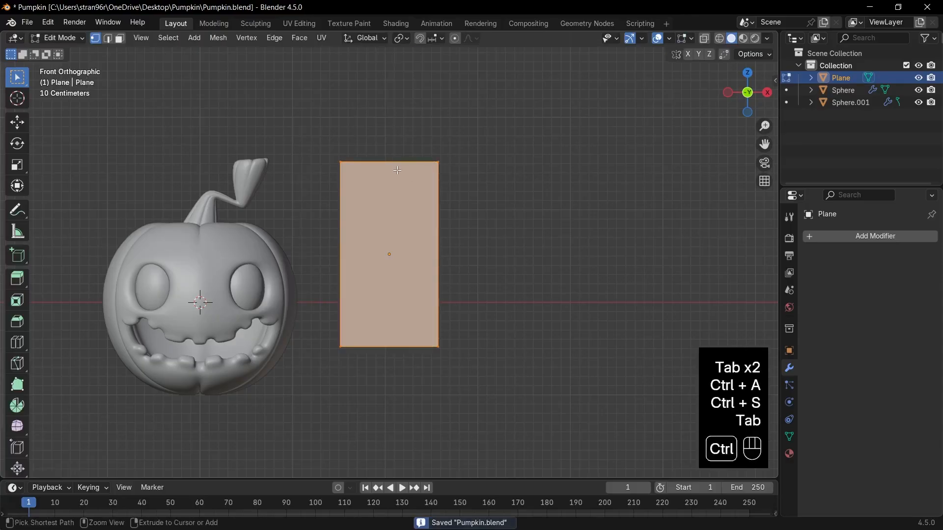
key("ctrl+r")
left_click(397, 170)
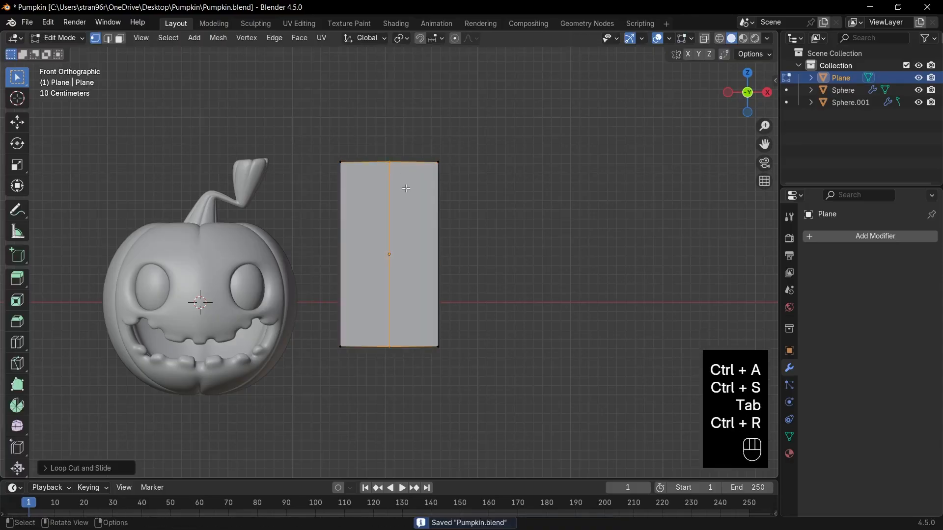
key("s")
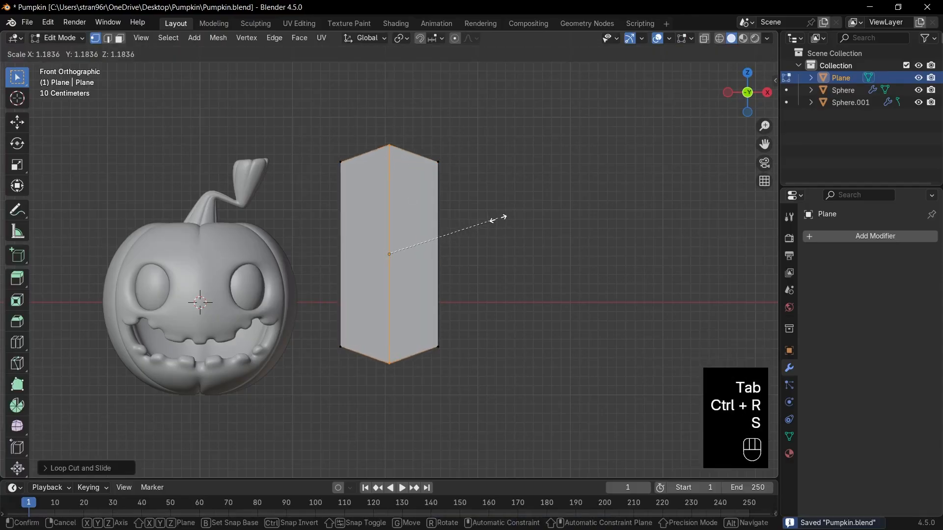
left_click(504, 216)
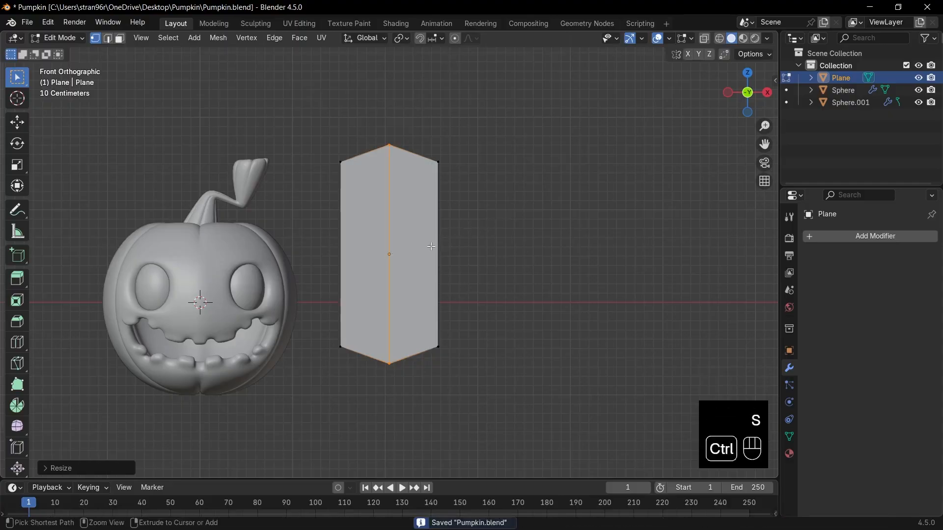
Add three evenly spaced horizontal loop cuts to the plane and widen each row to round the leaf outline.
key("ctrl+r")
left_click(432, 246)
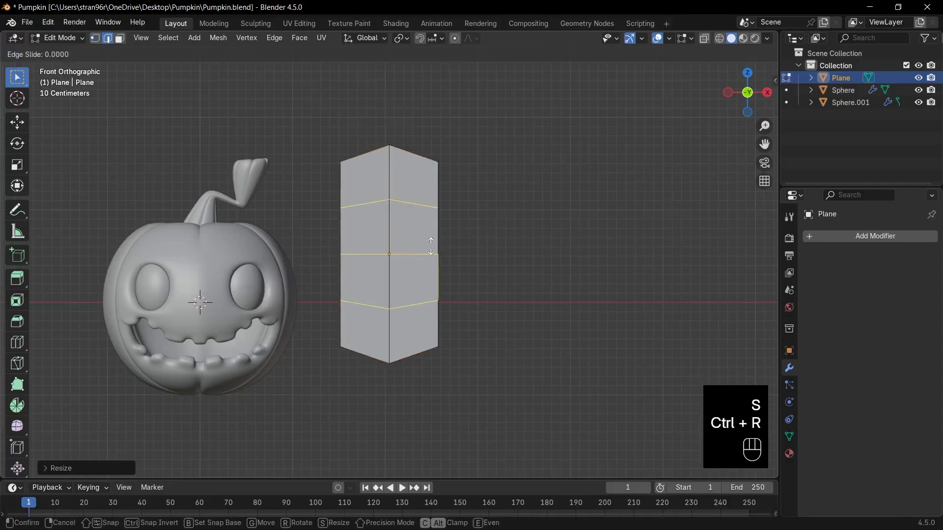
right_click(431, 246)
left_click_drag(312, 267, 464, 319)
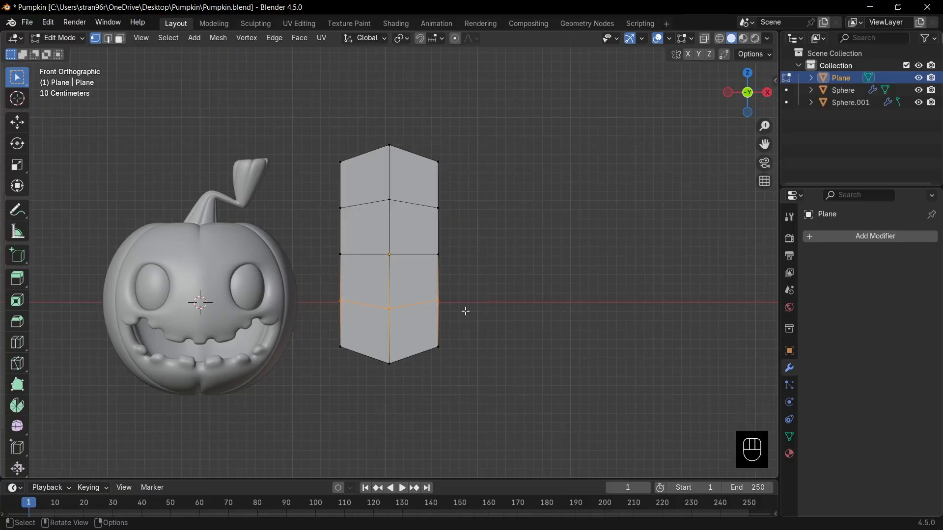
key("s")
left_click(516, 314)
left_click_drag(312, 232, 458, 263)
key("s")
left_click(505, 265)
left_click_drag(462, 185, 302, 233)
key("s")
left_click(235, 249)
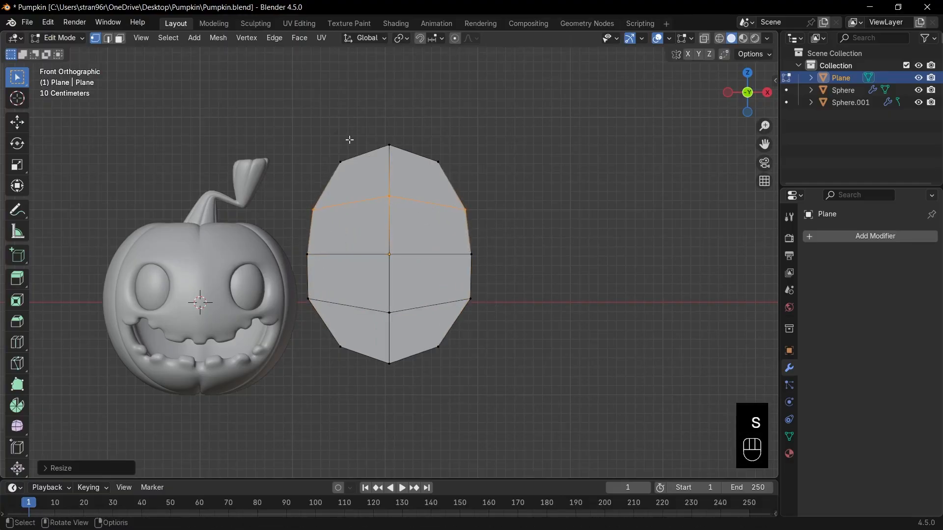
Narrow the leaf's top row of vertices and raise it along Z to taper the tip.
left_click_drag(299, 127, 472, 182)
key("s")
left_click(472, 179)
key("g")
key("z")
left_click(474, 166)
Widen the leaf's lower and middle vertex rows into a teardrop outline.
left_click_drag(283, 282, 506, 328)
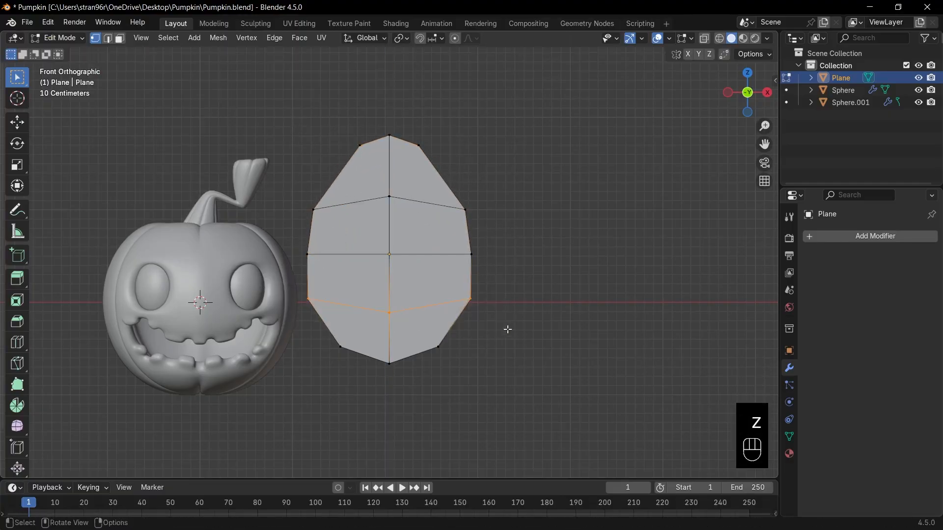
key("s")
left_click(531, 326)
left_click_drag(285, 235, 496, 273)
key("s")
left_click(512, 282)
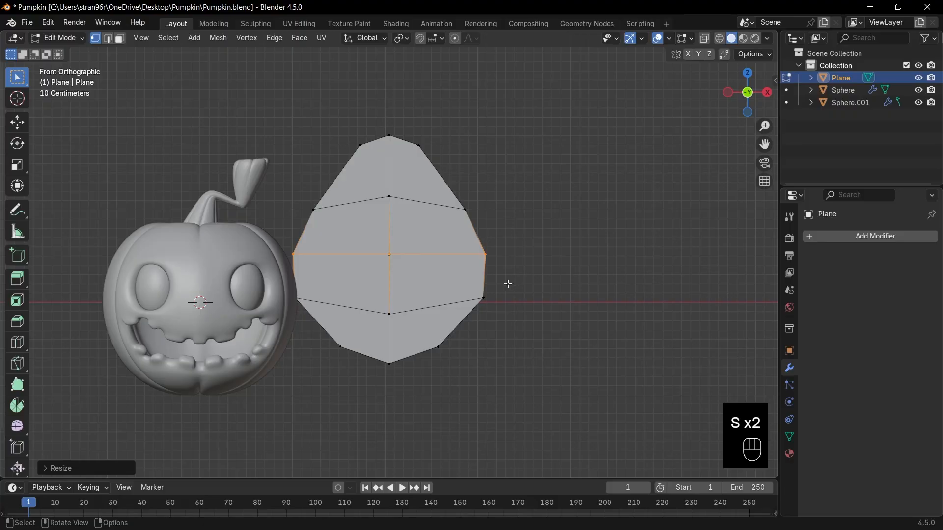
Move all the leaf's geometry up along Z so its origin sits near the base.
key("a")
key("g")
key("z")
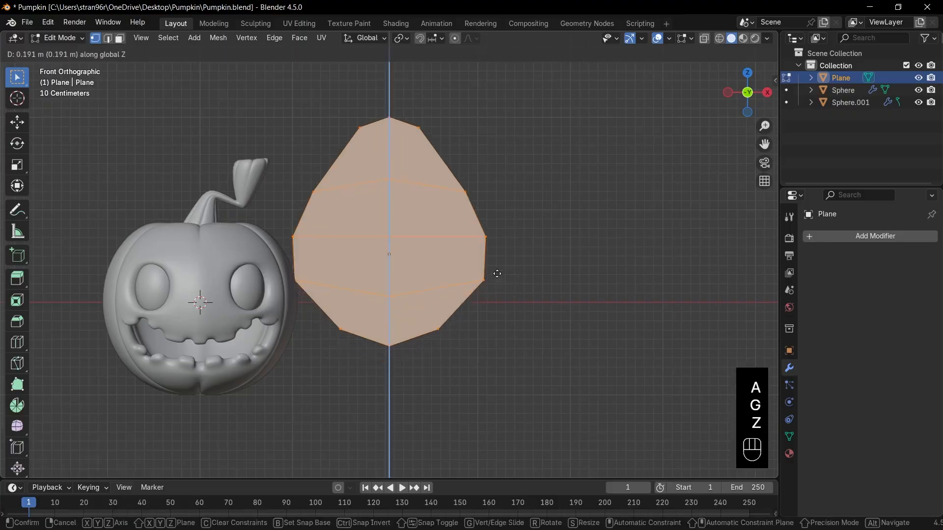
left_click(527, 202)
key("Tab")
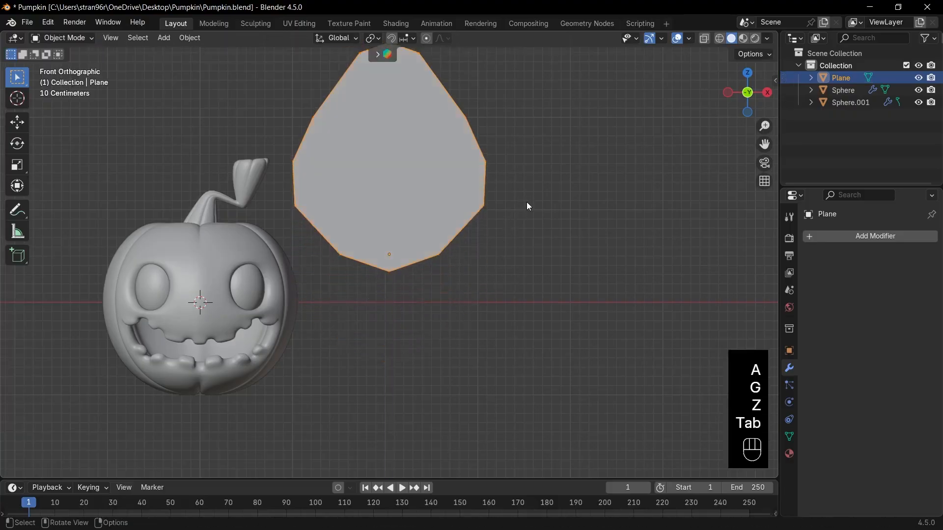
Add a Solidify modifier to the leaf with 0.03 m thickness and 0 offset, plus a level 2 subdivision.
scroll(527, 202, "down", 1)
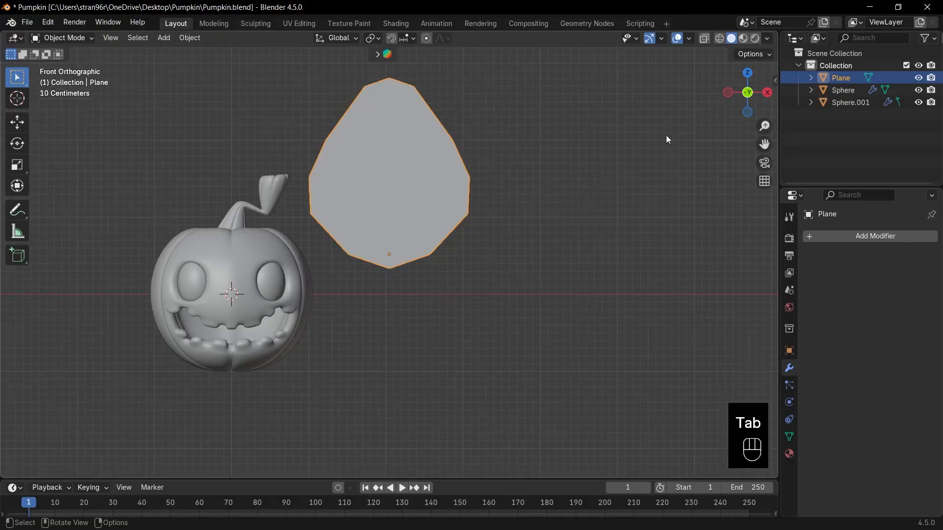
left_click(861, 236)
type("sol")
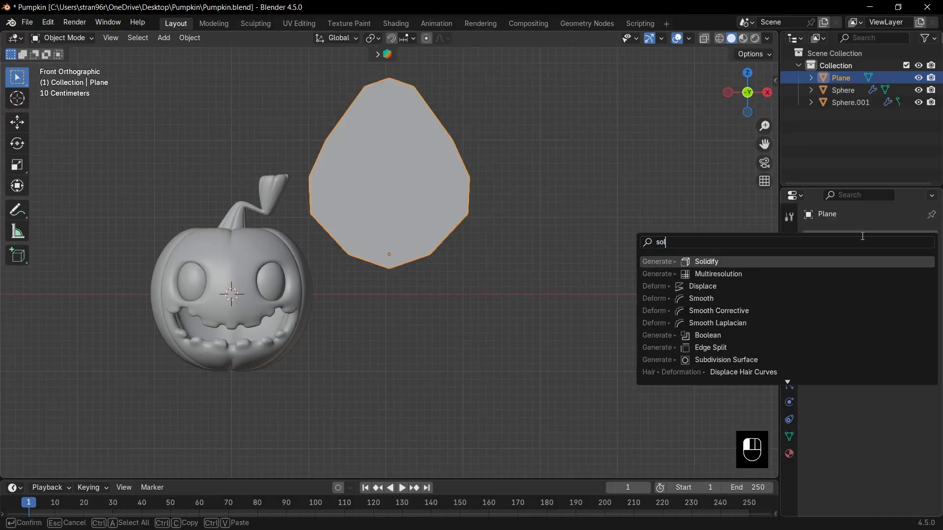
key("Return")
mouse_move(752, 98)
left_mouse_down()
mouse_move(683, 107)
mouse_move(741, 93)
left_mouse_up()
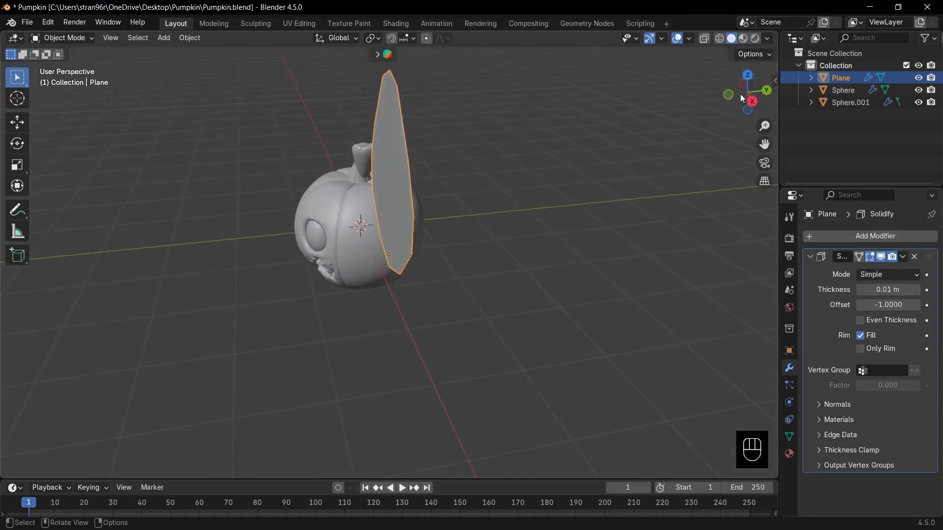
left_click(917, 293)
scroll(484, 231, "down", 2)
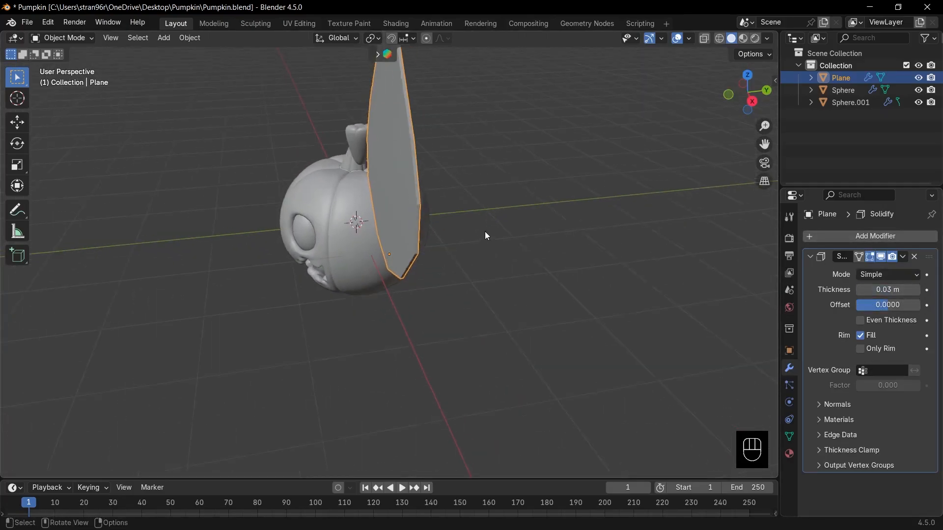
key("ctrl+2")
left_click(811, 257)
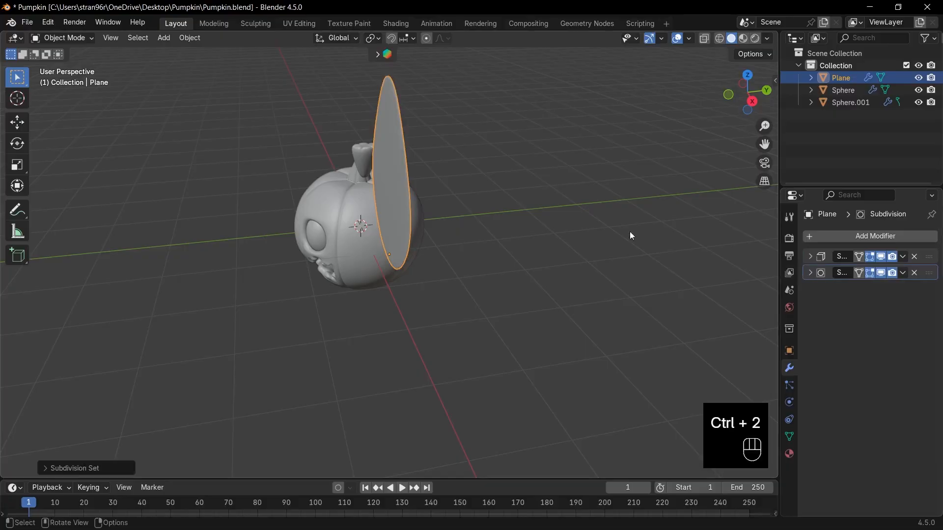
From the right view with X-ray on, use proportional editing to bend the leaf's lower rows and tip into a wavy profile.
key("KP_3")
key("Tab")
key("1")
key("alt+z")
left_click_drag(358, 159, 438, 195)
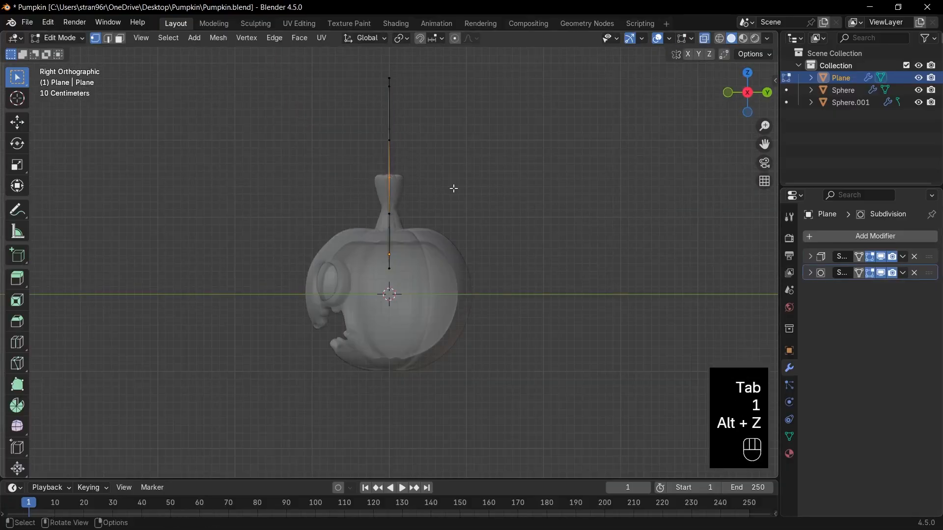
key("g")
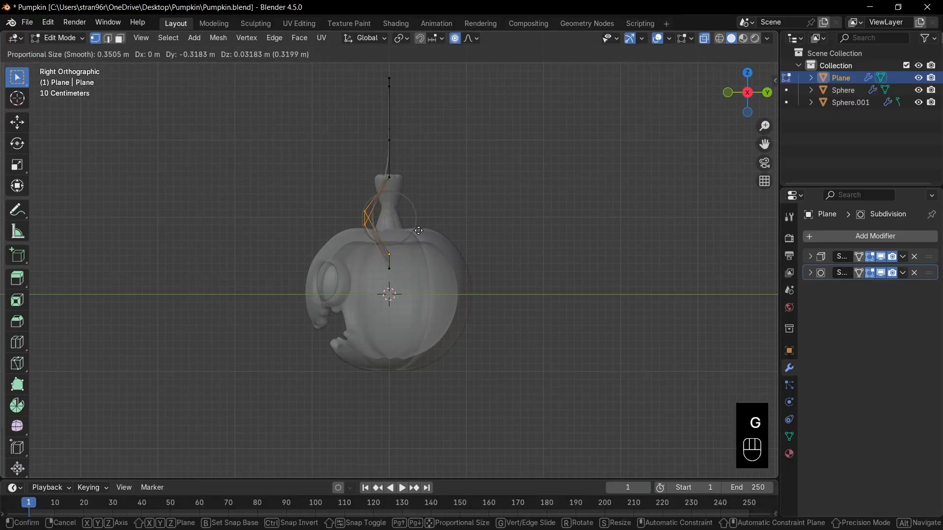
left_click(418, 231)
key("g")
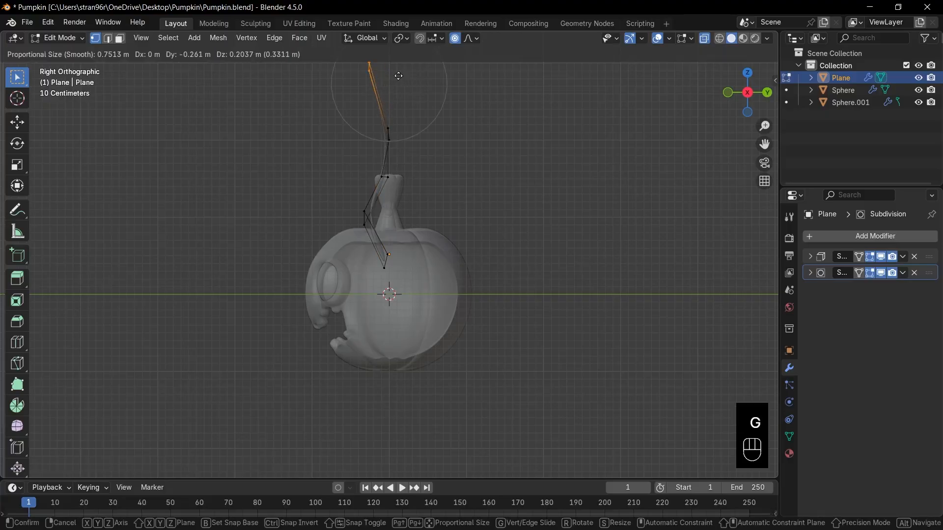
left_click(398, 76)
key("g")
left_click(419, 145)
Shift the whole bent leaf mesh slightly to line its base up with the origin, and turn X-ray off.
key("a")
key("g")
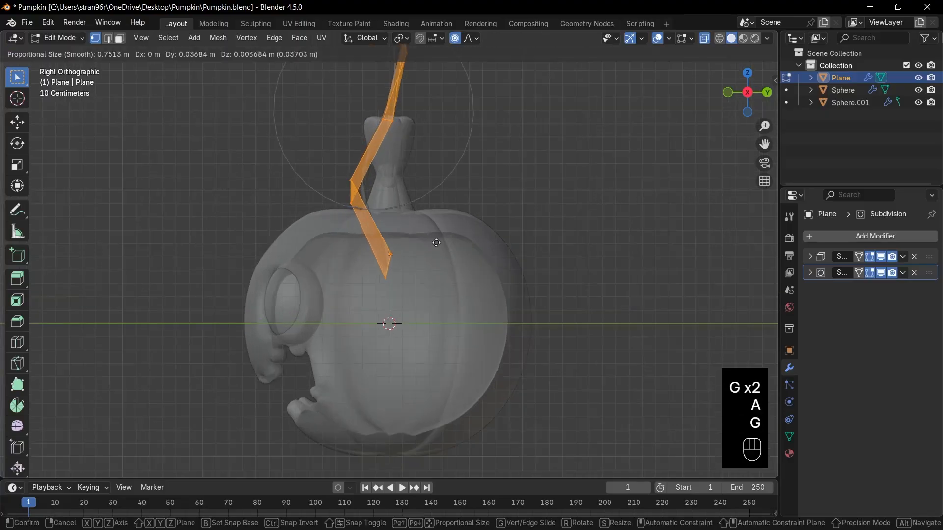
left_click(420, 242)
key("Tab")
key("alt+z")
scroll(458, 245, "up", 3)
scroll(473, 240, "down", 2)
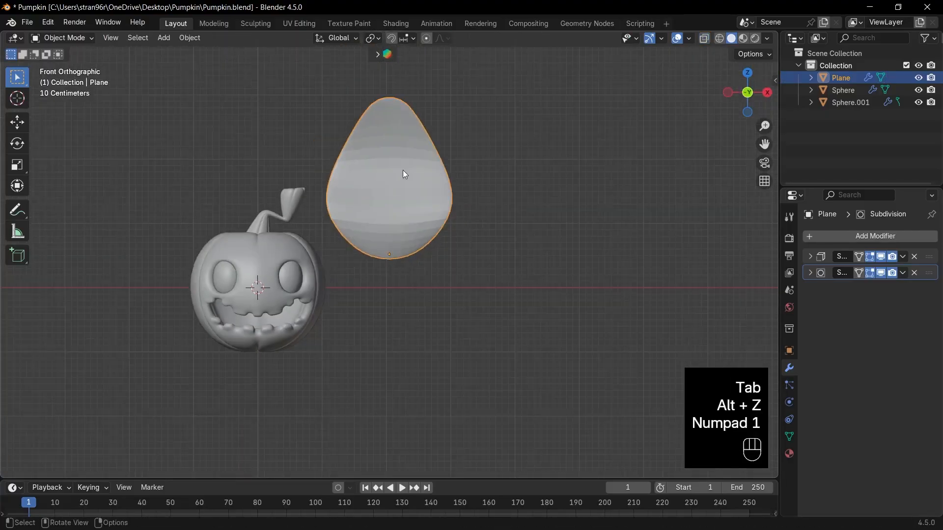
Turn off proportional editing and bevel the leaf's central vertical edges into a narrow strip.
key("Tab")
key("2")
key("p")
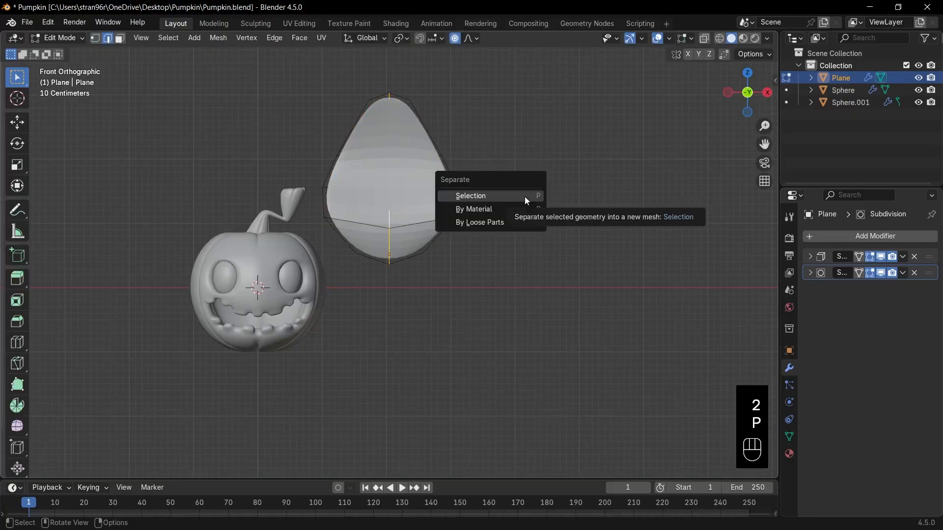
key("o")
key("ctrl+b")
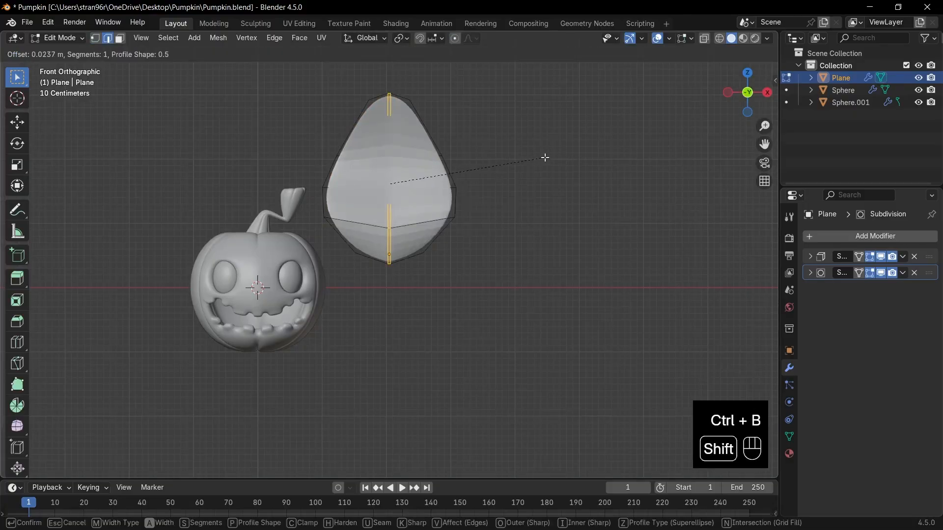
left_click(564, 148)
Extrude the central strip's faces along their normals to form a midrib, and shade the leaf smooth.
key("KP_Decimal")
key("alt+e")
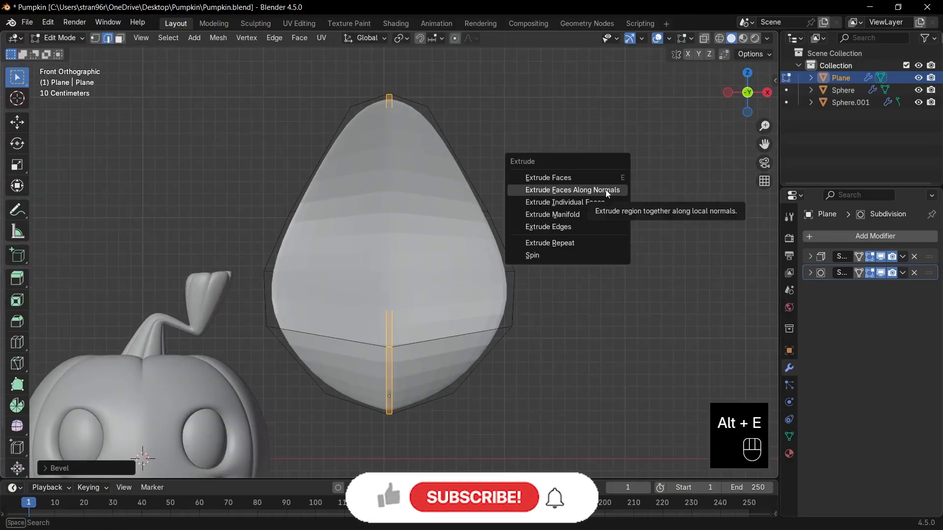
left_click(605, 190)
left_click(616, 179)
key("Tab")
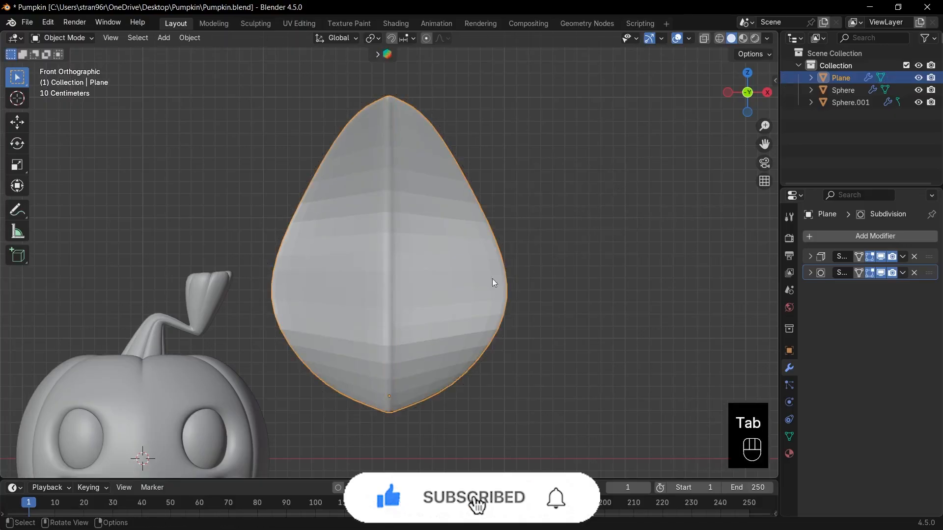
right_click(458, 265)
left_click(455, 263)
With X-ray on, move the leaf's upper cross row up and sideways, and pull its left outline vertices outward to make the leaf asymmetrical.
key("Tab")
scroll(486, 222, "up", 1)
key("1")
key("alt+z")
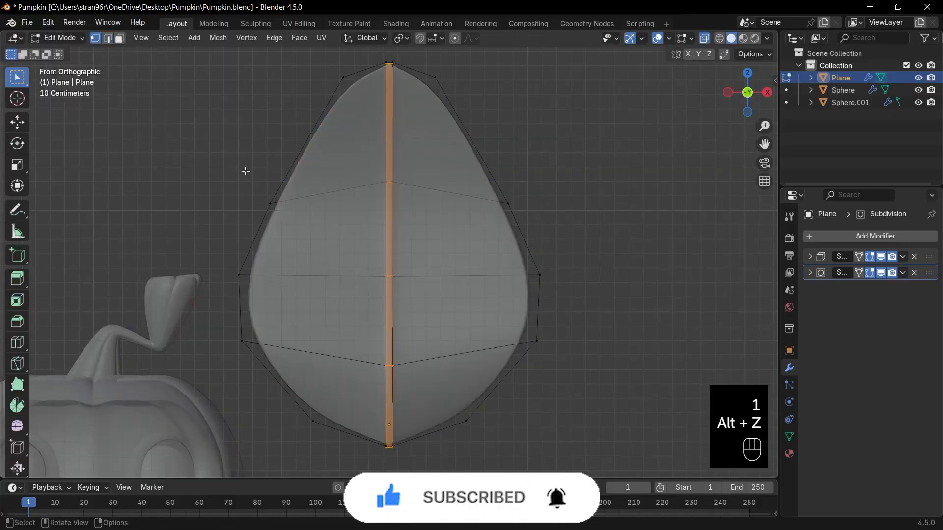
left_click_drag(244, 171, 537, 228)
key("g")
left_click(433, 258)
left_click_drag(205, 244, 290, 289)
key("g")
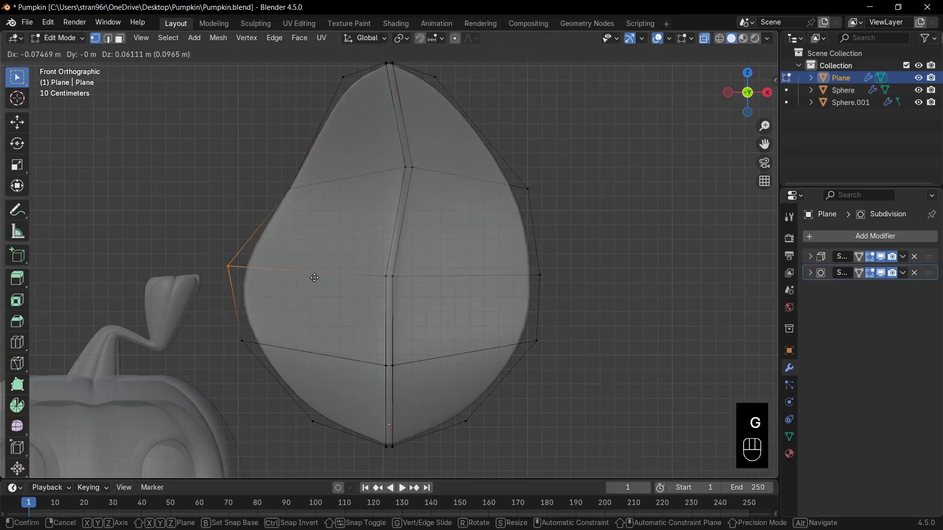
left_click(314, 279)
left_click_drag(261, 162, 322, 216)
key("g")
left_click(325, 218)
Shift the leaf's tip and middle midrib vertices slightly to curve the midrib, and push the right middle outline vertex outward.
scroll(325, 187, "down", 1)
left_click_drag(314, 80, 427, 135)
left_click_drag(369, 253, 400, 290)
key("g")
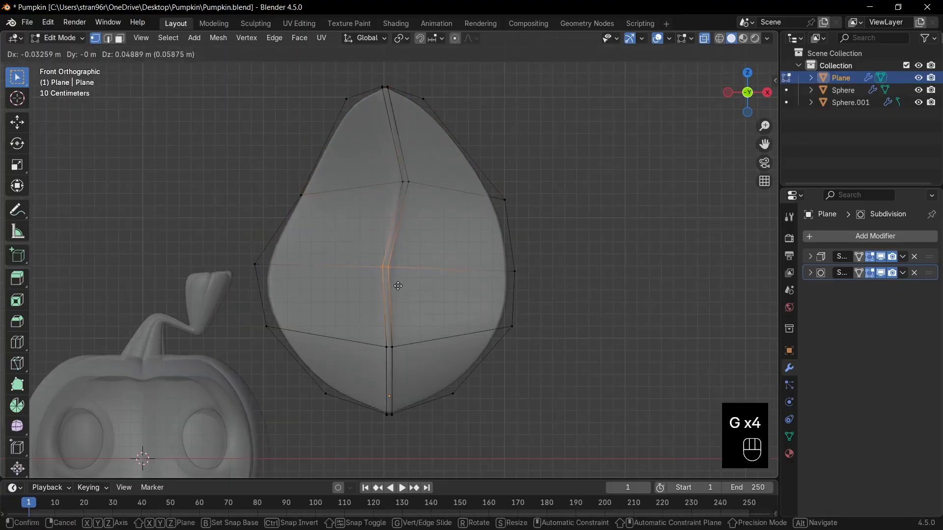
left_click(396, 285)
left_click_drag(496, 249, 541, 283)
key("g")
left_click(554, 283)
Push the lower outline vertices on both sides of the leaf outward to round its base, and finish editing the mesh.
left_click_drag(491, 307, 520, 350)
key("g")
left_click(497, 426)
key("g")
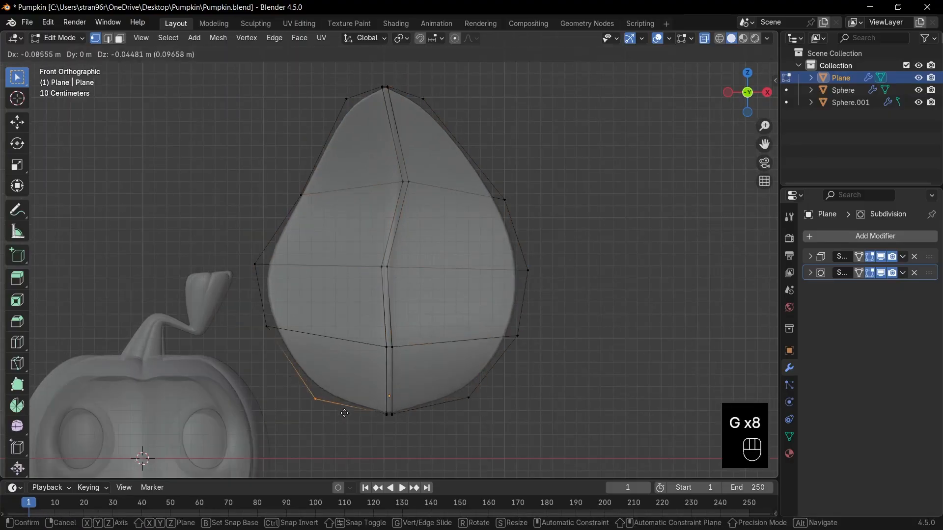
key("g")
key("Tab")
Turn off X-ray, scale the leaf down, clear its rotation and rotate it 90° about X to lay it flat.
key("alt+z")
scroll(515, 283, "down", 3)
key("s")
left_click(531, 225)
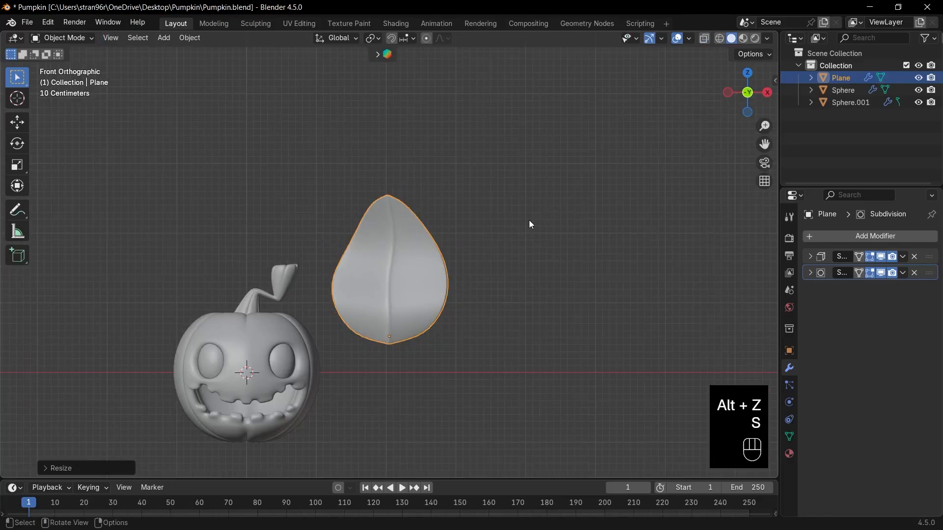
key("alt+r")
key("r")
type("x")
type("90")
left_click(530, 220)
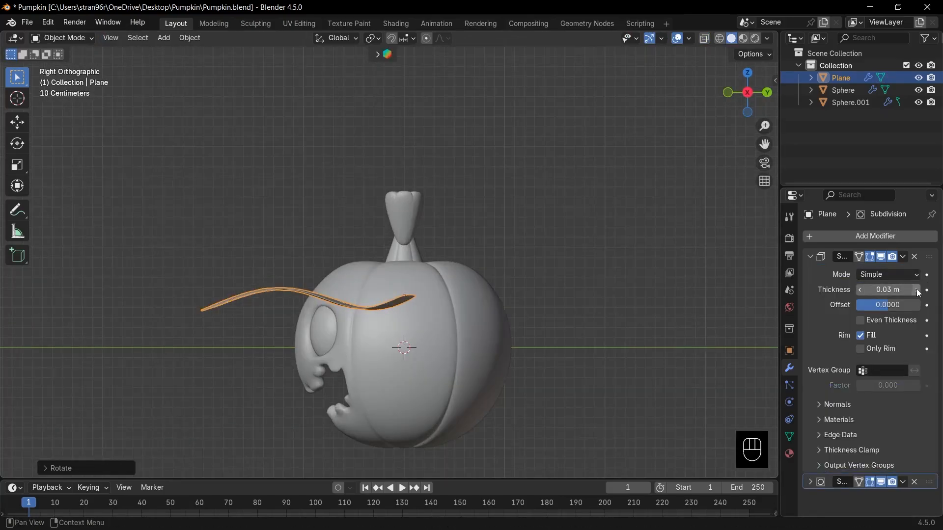
Set the leaf's Solidify thickness to 0.15 m and move the leaf down below the pumpkin.
left_click_drag(918, 293, 933, 293)
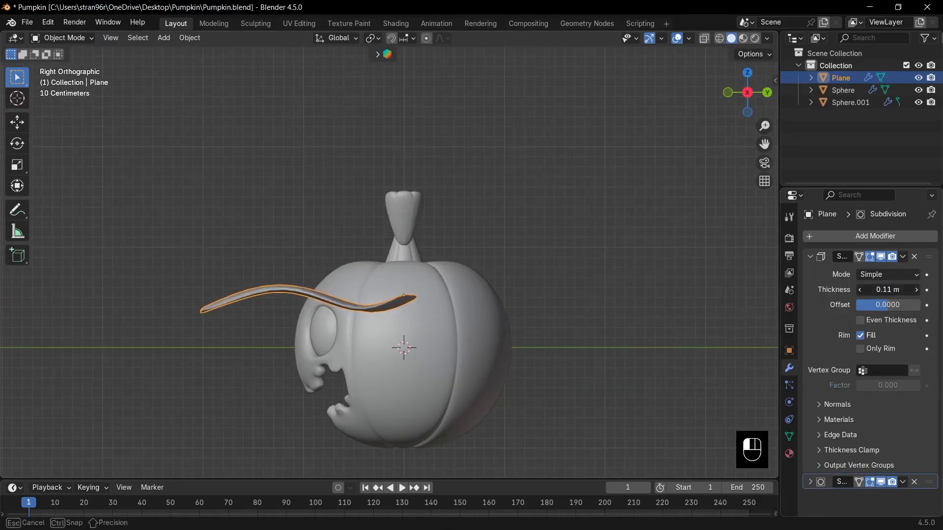
key("g")
left_click(537, 427)
From the front view, select the pumpkin with its stem and eyes and raise it along Z to rest above the ground line.
key("KP_1")
left_click_drag(183, 195, 346, 352)
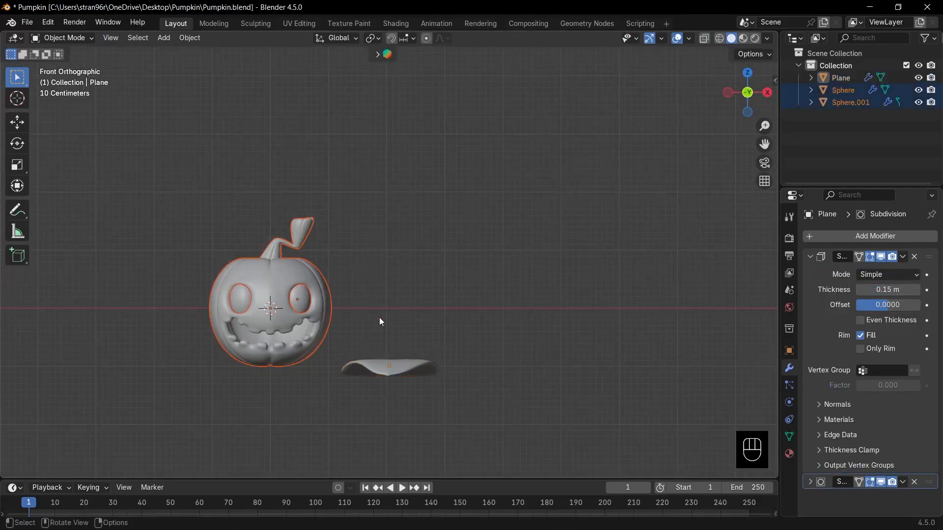
key("g")
key("z")
left_click(398, 244)
key("s")
right_click(390, 222)
middle_click_drag(391, 224, 344, 248)
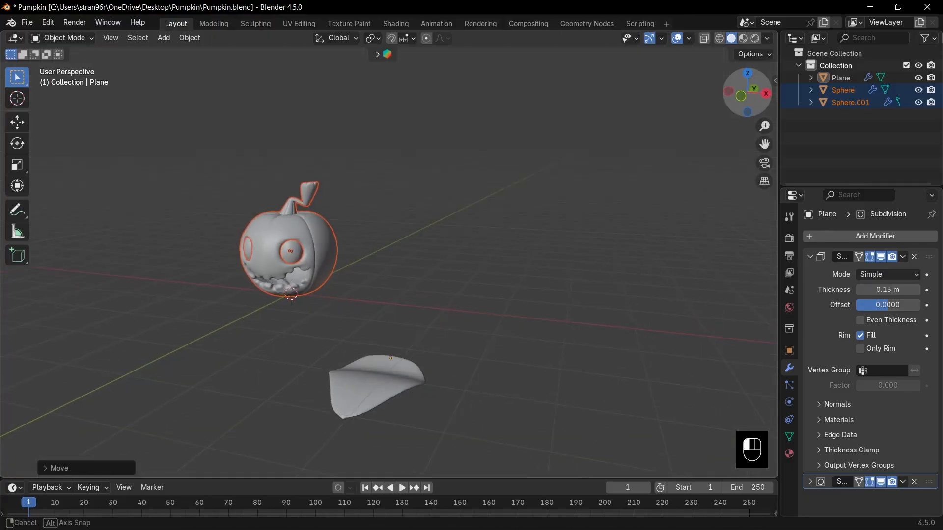
Turn the pumpkin with its eyes about Z and tilt it slightly so the face looks off to one side.
scroll(343, 249, "up", 4)
key("r")
key("z")
left_click(505, 206)
key("r")
left_click(540, 214)
key("r")
key("z")
left_click(533, 255)
scroll(501, 373, "down", 2)
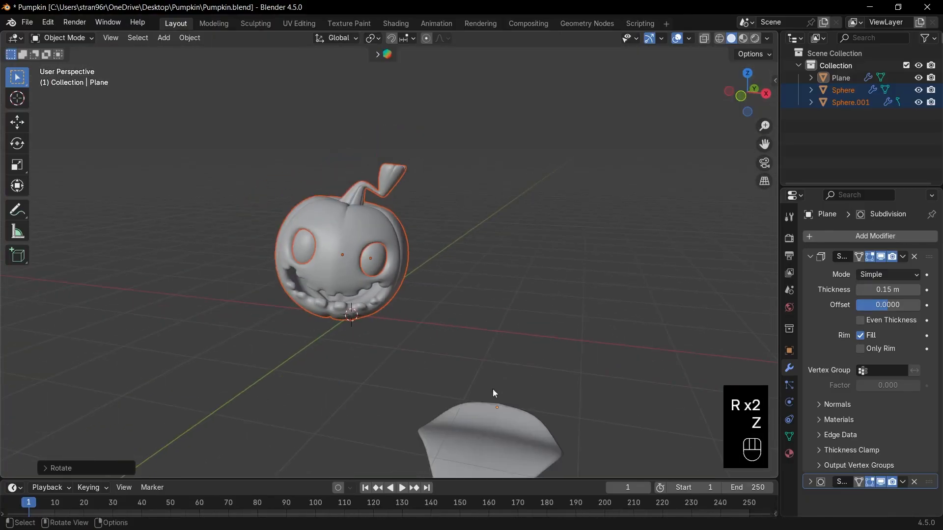
Clear the leaf's location to place it at the world origin and scale it down.
left_click(491, 418)
key("alt+g")
key("s")
left_click(376, 362)
From the front view, select the pumpkin with its stem and eyes and nudge it to sit just above the leaf.
key("KP_1")
left_click_drag(157, 93, 417, 297)
key("g")
left_click(427, 298)
Select the leaf and, from the top view, scale it and position it beneath the pumpkin.
left_click(321, 378)
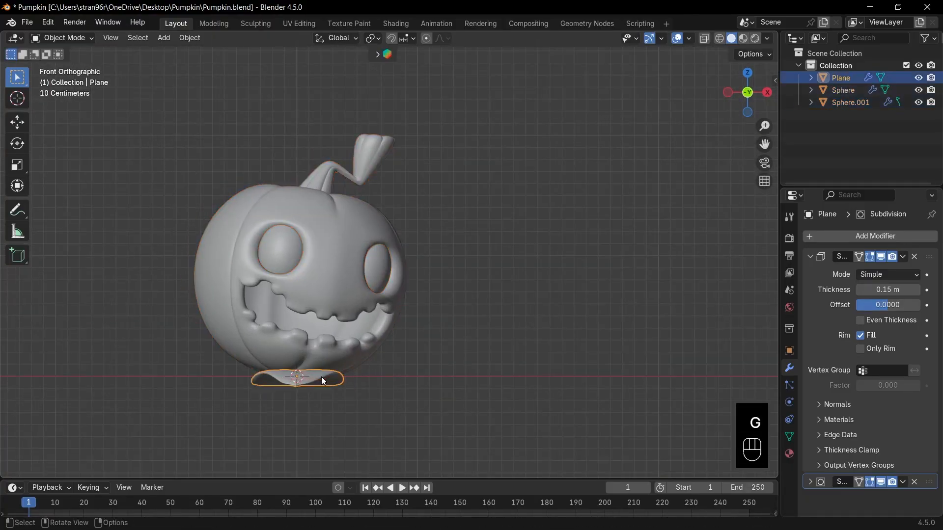
key("KP_7")
key("s")
left_click(400, 293)
key("g")
left_click(400, 296)
Create a linked duplicate of the leaf, rotate it toward the front right, and use X-ray to position it under the pumpkin.
key("alt+d")
key("r")
left_click(471, 249)
key("alt+z")
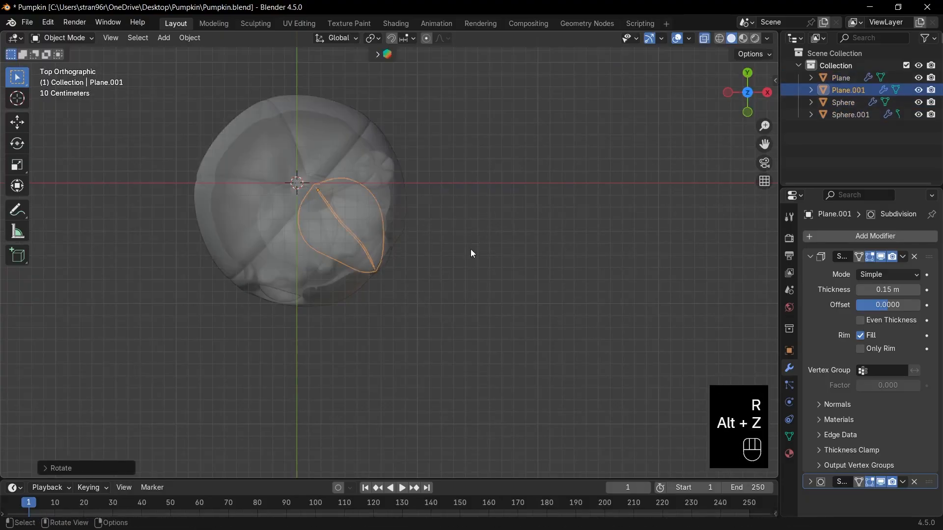
key("g")
left_click(473, 252)
key("KP_1")
key("alt+z")
Zoom in on the second leaf, tilt it about X, and adjust its scale beneath the pumpkin.
key("KP_1")
mouse_move(479, 322)
middle_mouse_down()
mouse_move(514, 324)
mouse_move(474, 338)
middle_mouse_up()
left_click(408, 295)
key("KP_Decimal")
key("KP_Decimal")
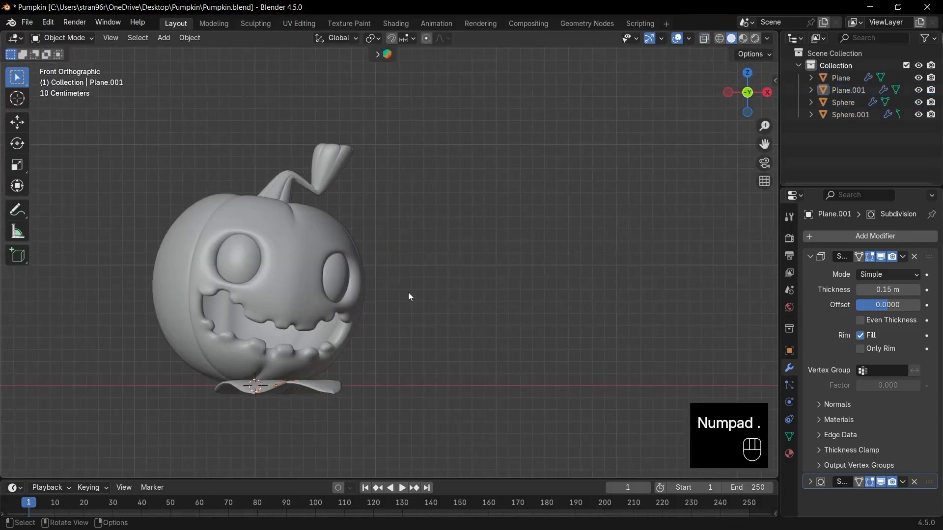
left_click(334, 389)
key("KP_Decimal")
middle_click_drag(687, 238, 653, 246)
key("r")
key("x")
left_click(656, 184)
key("s")
left_click(653, 206)
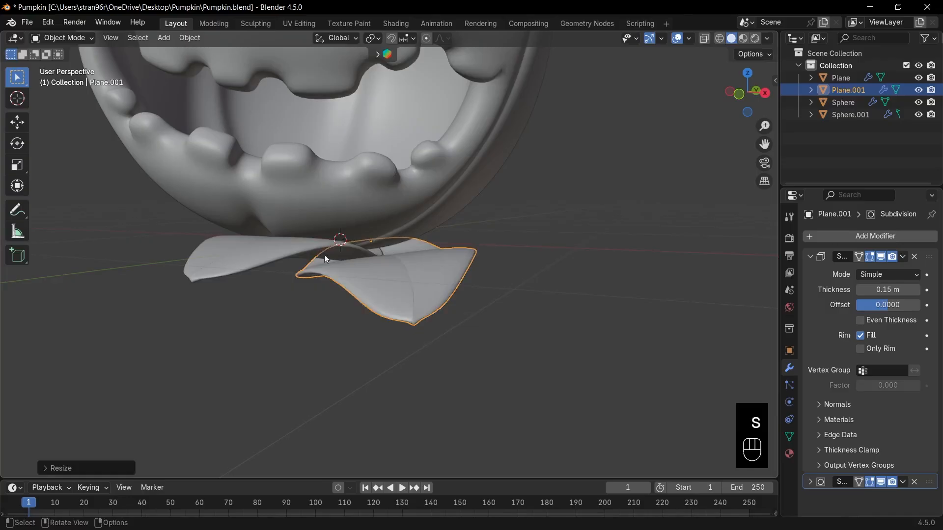
key("s")
left_click(511, 273)
Duplicate the second leaf, rotate the copy about Z to point the opposite way, and move it into place under the pumpkin.
key("KP_1")
key("shift+d")
key("r")
key("z")
left_click(446, 319)
key("g")
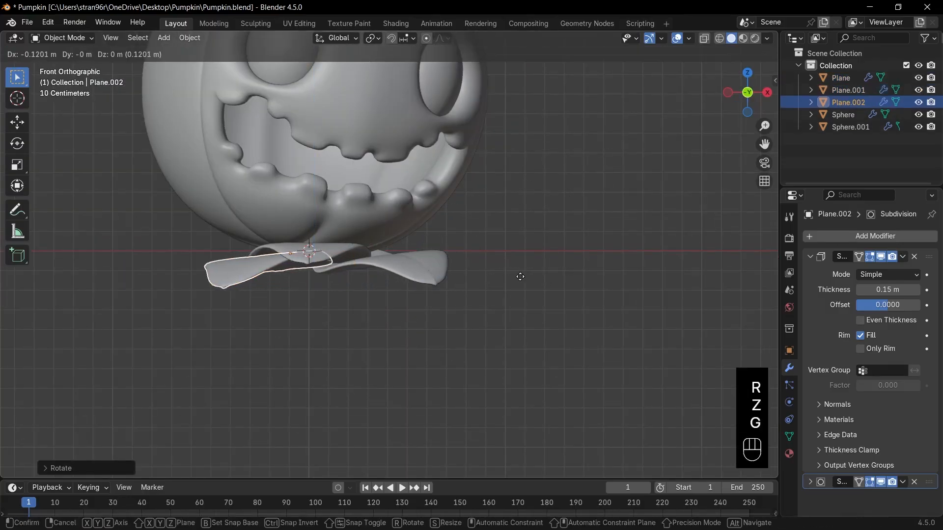
left_click(519, 275)
Duplicate another leaf under the pumpkin and rotate the copy about Z to fill the gap on the pumpkin's right side.
left_click(747, 92)
left_click_drag(748, 93, 808, 111)
left_click(314, 246)
key("shift+d")
left_click(354, 312)
key("r")
key("z")
left_click(519, 329)
key("r")
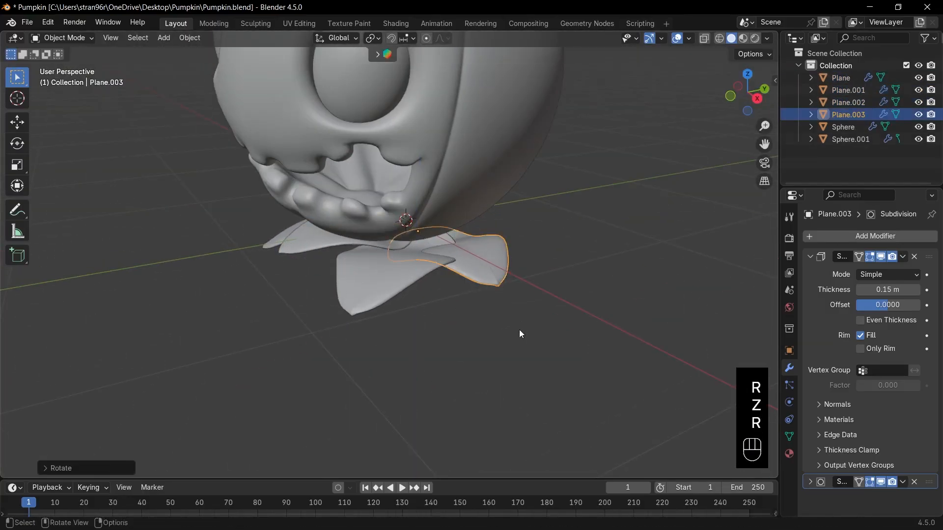
Select the front-right leaf and tilt it about X so its tip droops further down.
left_click(418, 285)
key("r")
key("x")
left_click(442, 319)
Tilt the newest leaf on the pumpkin's right side about Y and shift it slightly along Z.
left_click(505, 263)
key("r")
key("x")
key("y")
left_click(526, 271)
key("g")
key("z")
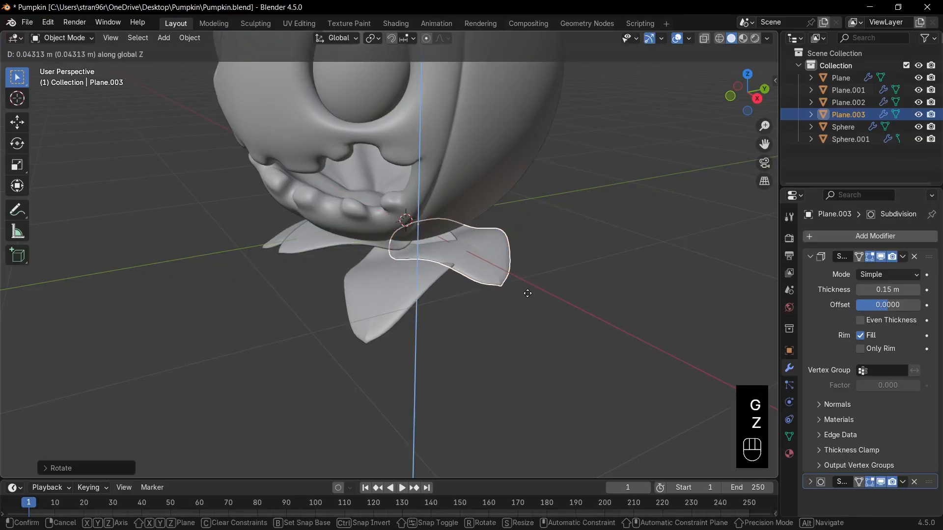
left_click(526, 292)
Resize and reposition the front-right leaf, turning it about Z and tilting it about X to fit the collar.
left_click(398, 290)
left_click_drag(747, 92, 814, 92)
key("s")
key("g")
key("r")
key("z")
left_click(424, 370)
key("r")
key("x")
left_click(387, 417)
Duplicate the front leaf as a fifth collar leaf and rotate the front leaves to spread them around the pumpkin's base.
key("shift+d")
key("r")
key("z")
key("r")
left_click(365, 336)
key("r")
left_click(367, 339)
scroll(530, 294, "down", 6)
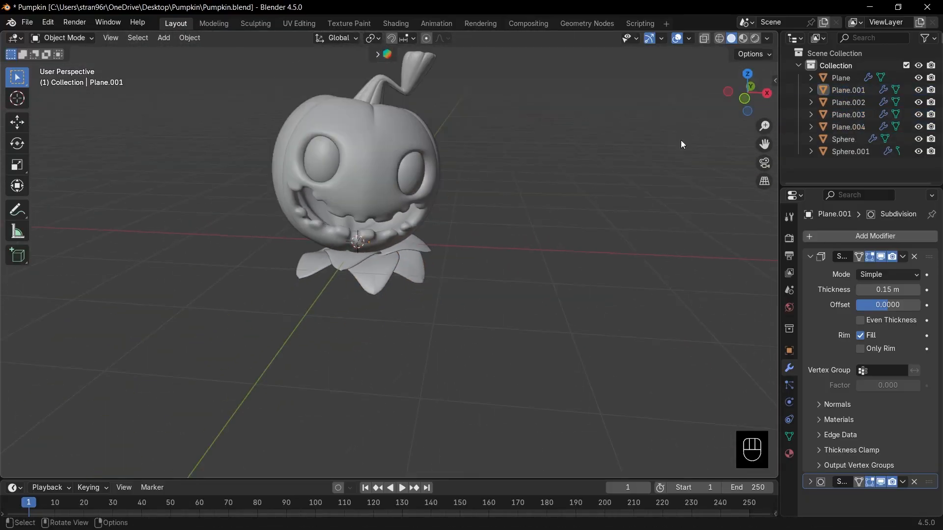
Select the front center leaf, rotate it slightly and adjust its scale within the collar.
left_click_drag(748, 92, 710, 89)
scroll(483, 318, "up", 3)
left_click(417, 389)
key("r")
left_click(412, 401)
key("s")
Scale down the original leaf to about 0.83 and resize the neighbouring collar leaves one by one.
left_click(365, 341)
key("s")
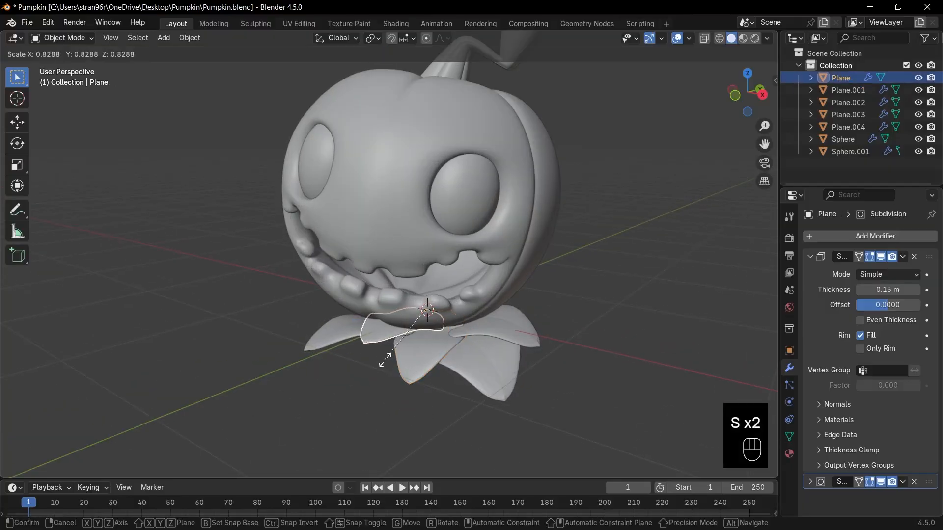
left_click(496, 379)
key("s")
left_click(525, 334)
key("s")
key("s")
Tilt the pumpkin body and eyeballs together about the X axis above the leaf collar, and save the file.
left_click_drag(748, 92, 740, 94)
scroll(467, 206, "down", 3)
middle_click_drag(520, 227, 528, 249, "shift")
left_click_drag(312, 116, 533, 242)
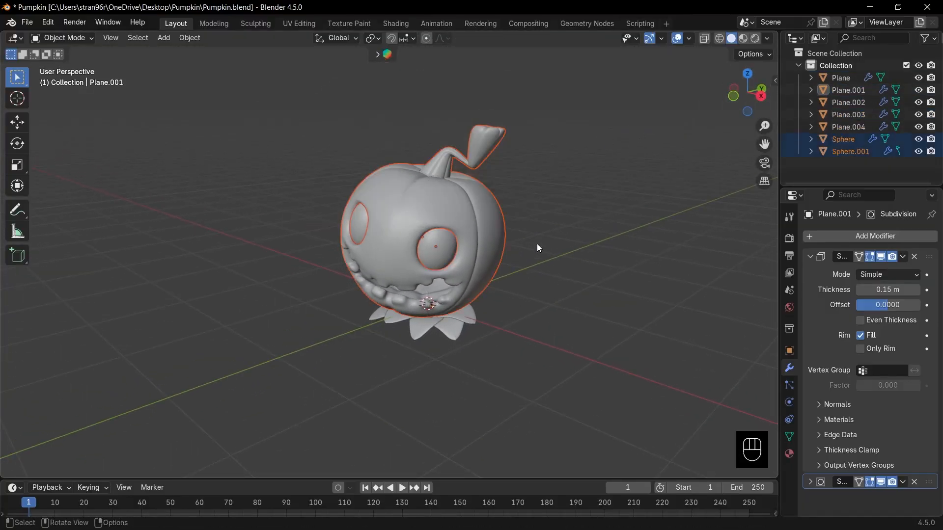
key("r")
key("x")
left_click(535, 261)
left_click(533, 258)
key("ctrl+s")
Turn the pumpkin body and eyeballs together about the Z axis, shift them into place over the leaf collar, and save.
left_click_drag(314, 118, 540, 249)
key("r")
key("z")
left_click(555, 267)
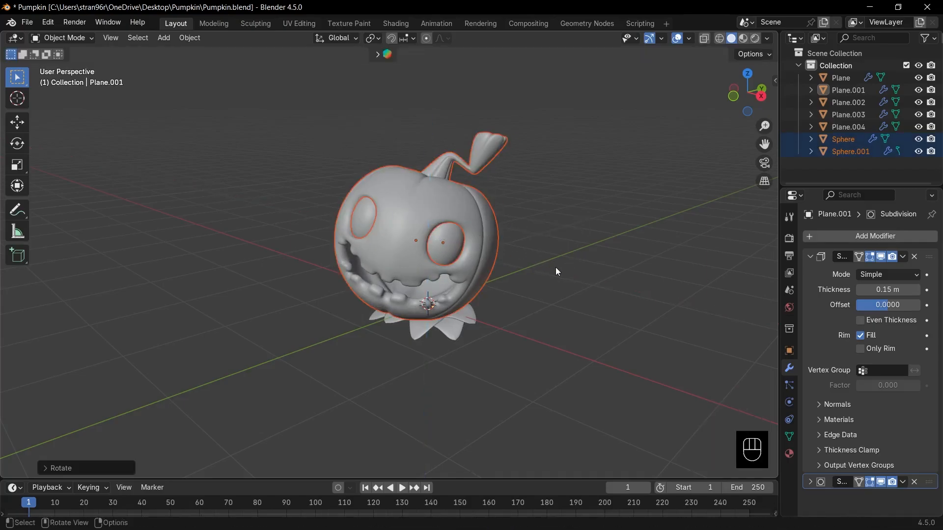
key("g")
left_click(552, 267)
key("ctrl+s")
Add a camera to the scene and switch the viewport to the camera's view.
key("shift+a")
mouse_move(548, 238)
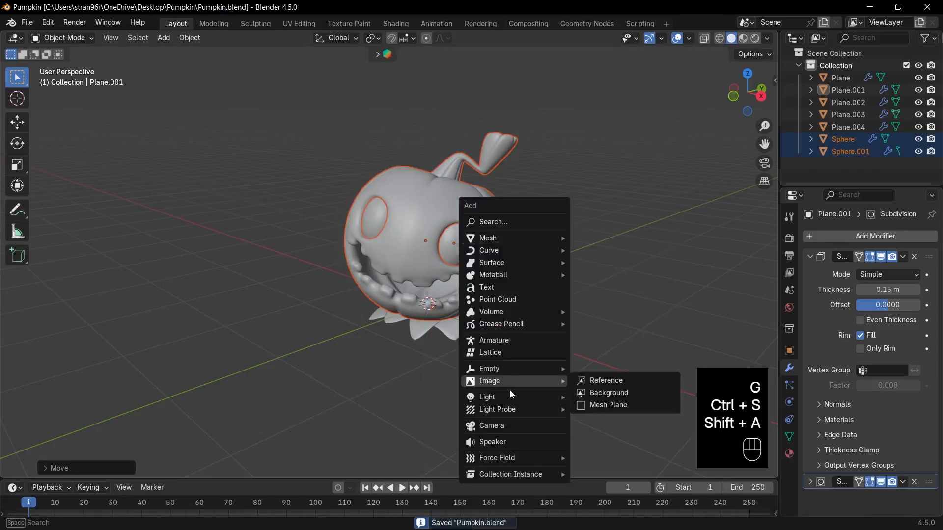
left_click(510, 424)
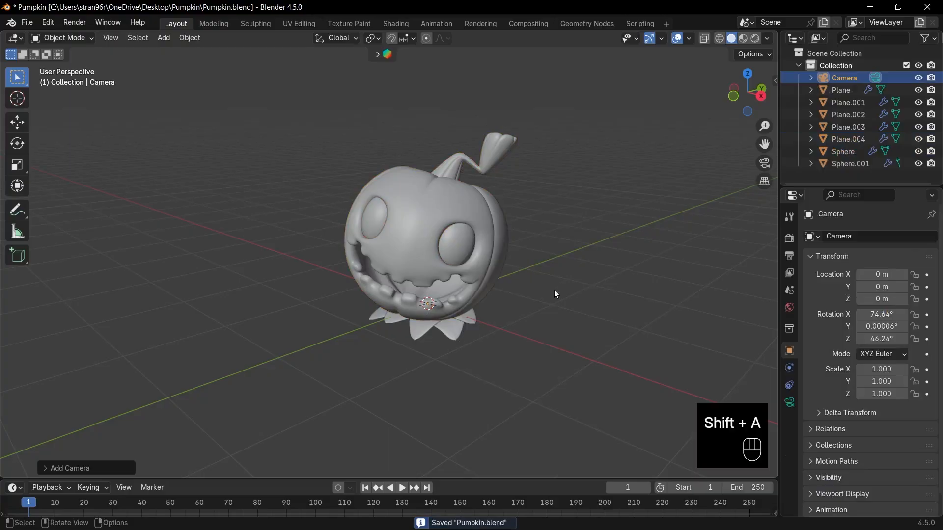
key("KP_Decimal")
key("KP_0")
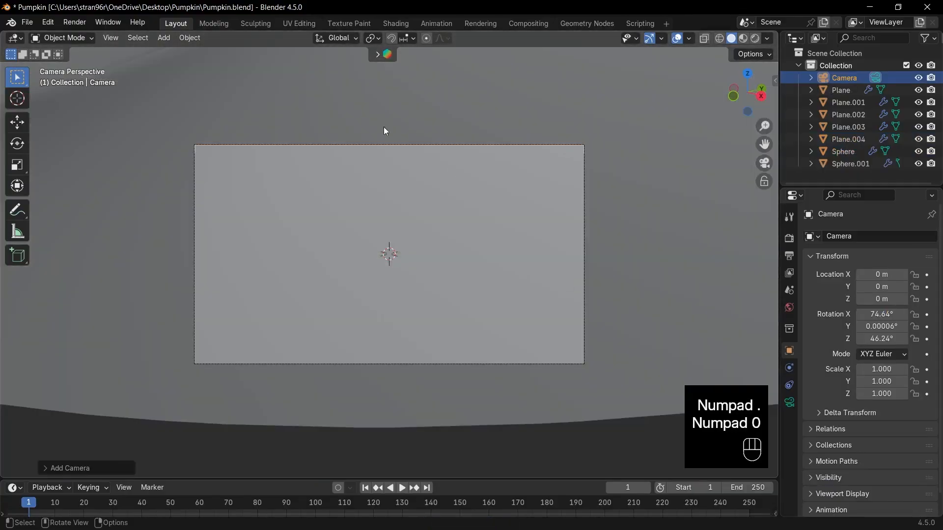
Use Walk Navigation to pull the camera backward out of the pumpkin, to about X 4.07 m, Y -3.92 m, Z 1.55 m.
left_click(108, 38)
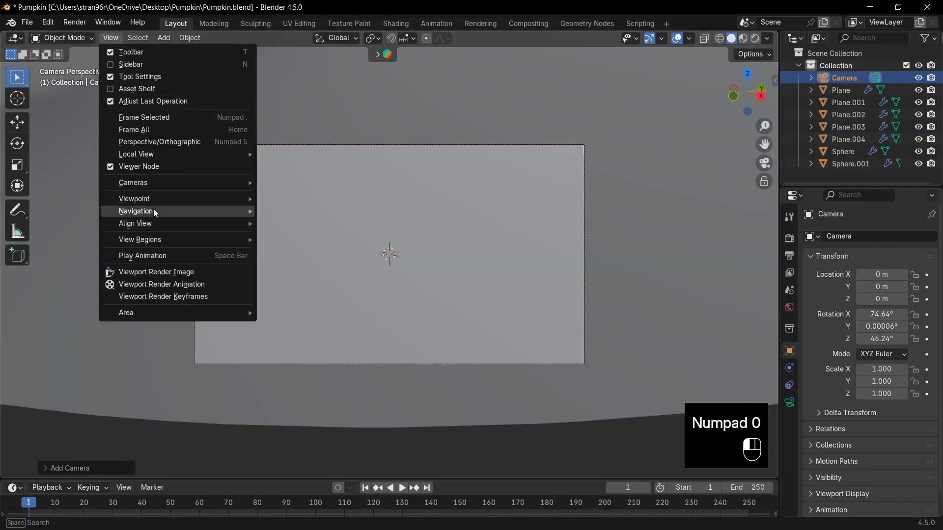
mouse_move(157, 212)
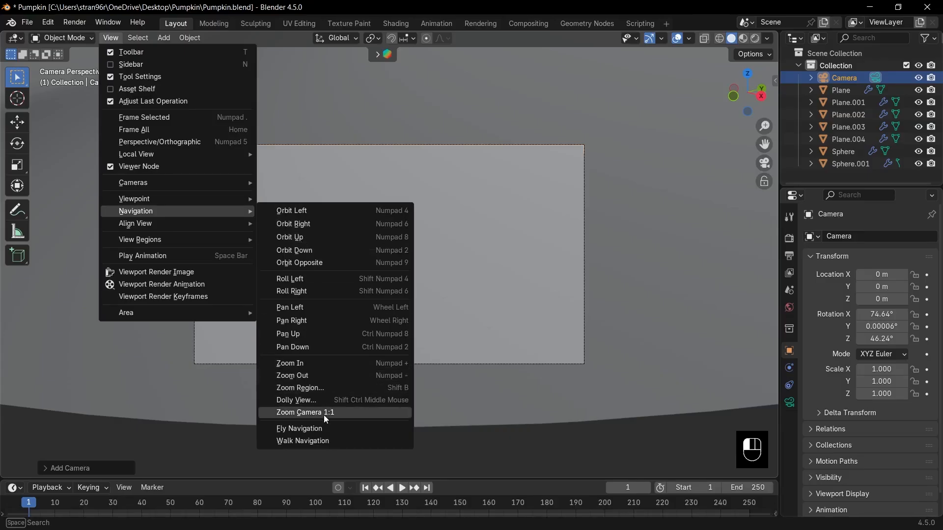
left_click(322, 441)
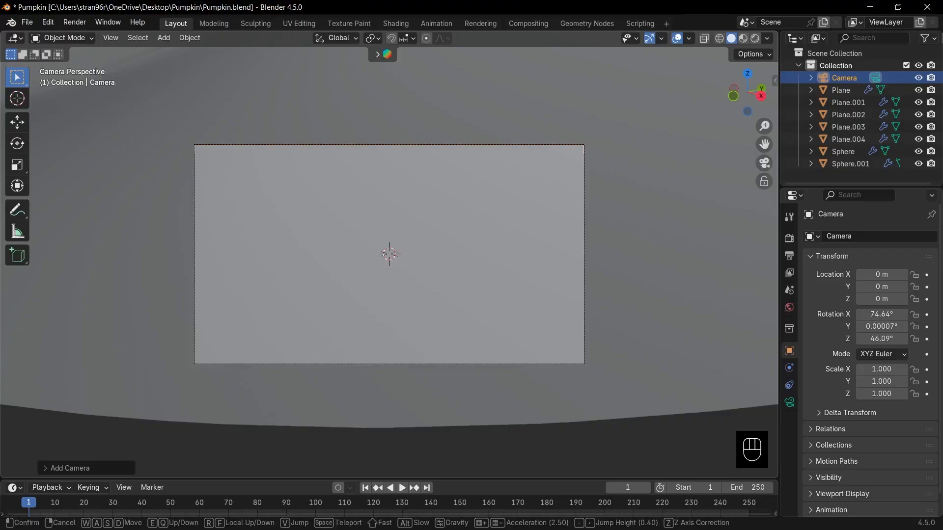
key("s")
key("s")
key("s")
key("s")
key("s")
key("s")
key("s")
key("s")
key("s")
key("s")
key("s")
key("s")
key("s")
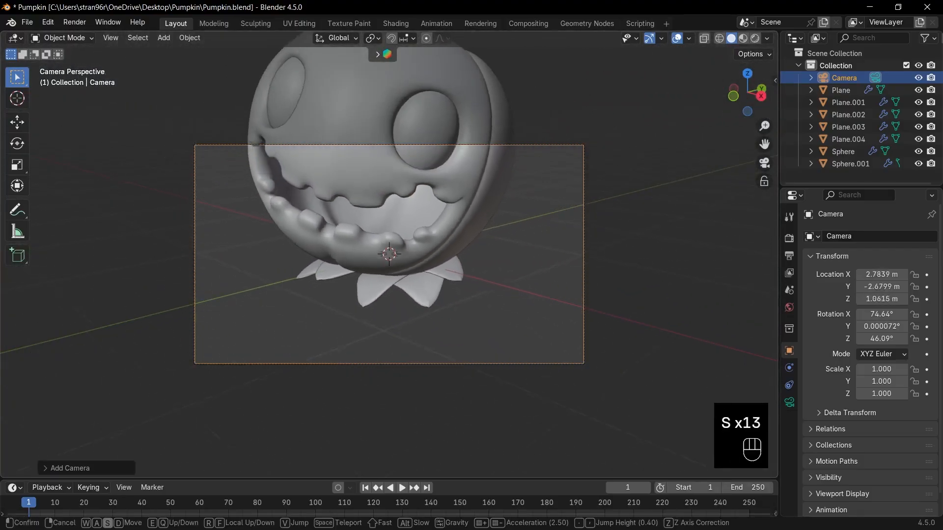
key("s")
key("s")
key("s")
key("s")
key("s")
key("s")
left_click(321, 444)
Raise the camera by setting its Z location to 2.2517 m.
key("n")
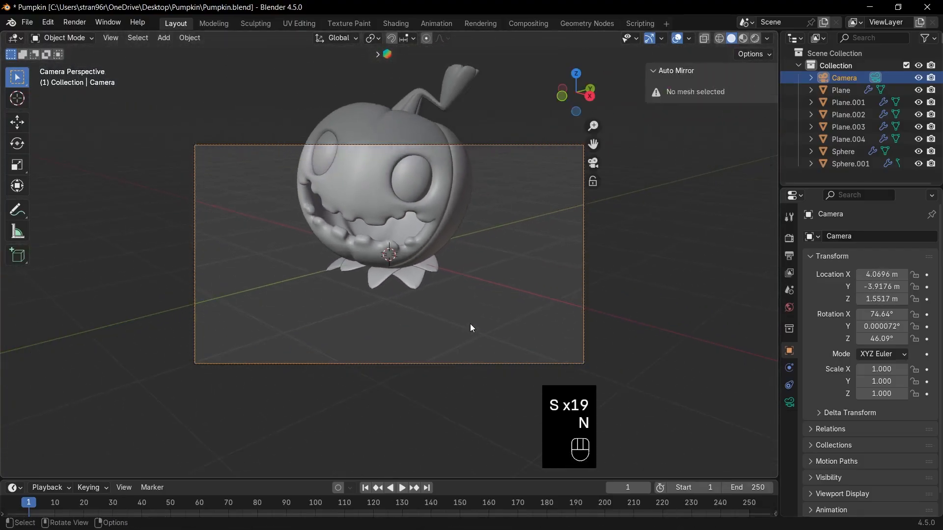
left_click(773, 78)
left_click_drag(670, 125, 716, 126)
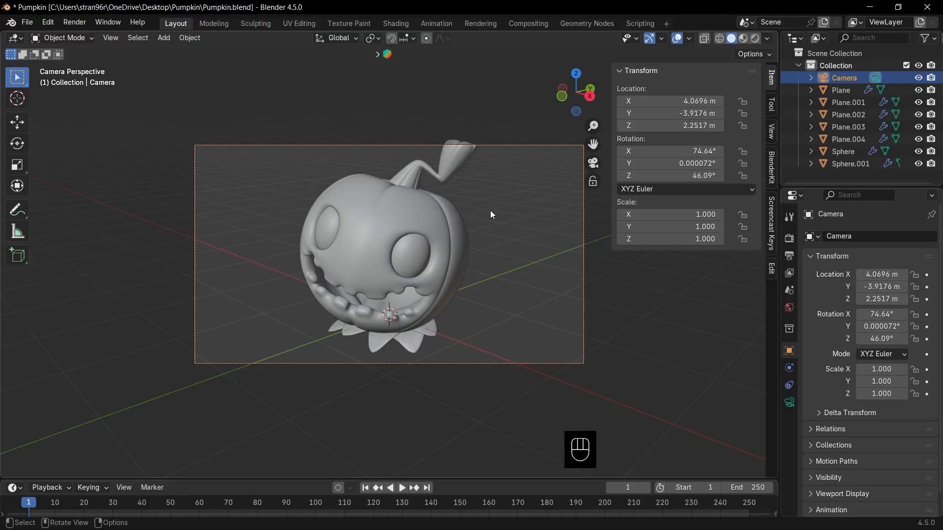
Walk the camera sideways and farther back to about X 4.89 m, Y -4.39 m, Z 2.50 m to frame the whole pumpkin, and save.
key("shift+grave")
key("q")
key("d")
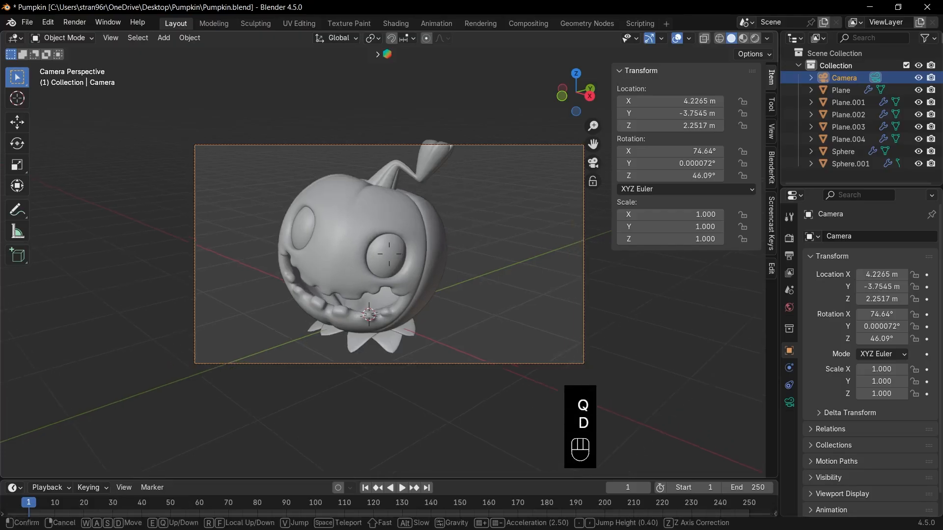
key("s")
key("s")
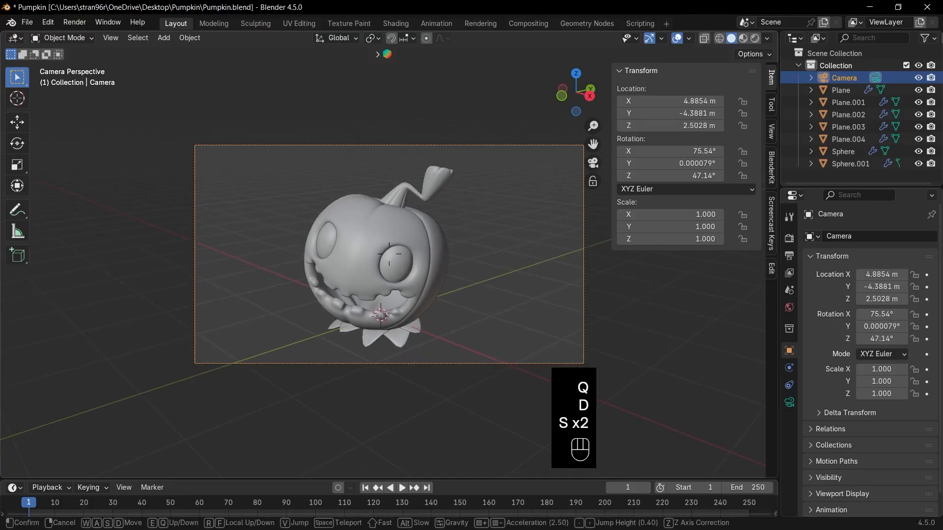
left_click(490, 211)
key("n")
left_click(492, 220)
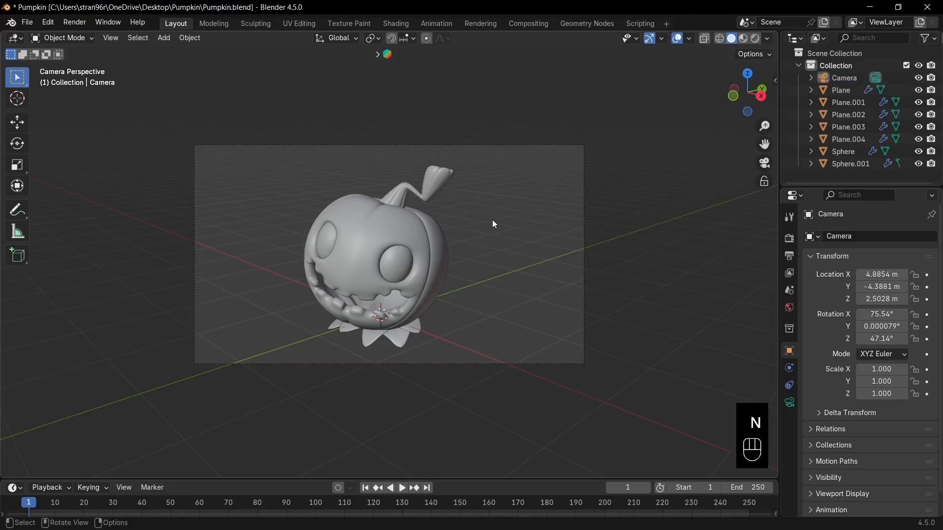
key("ctrl+s")
Shift the camera sideways to about X 4.52 m, Y -4.78 m, turn it to about 42.9° in Z, and save.
left_click(547, 219)
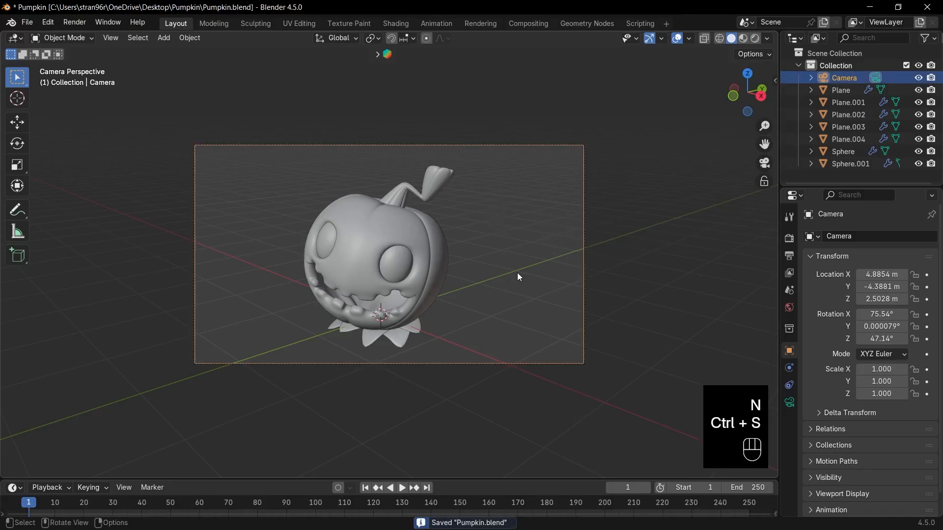
key("q")
left_click(517, 272)
key("a")
key("a")
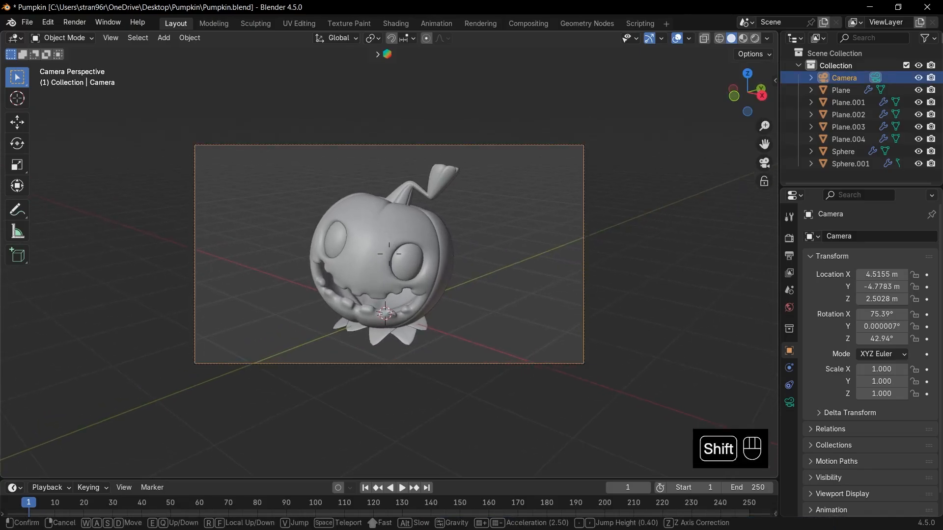
left_click(505, 252)
left_click(505, 252)
key("ctrl+s")
Switch to material preview shading and mark the edge loop around the stem's base on the pumpkin mesh as a seam.
scroll(503, 245, "up", 1)
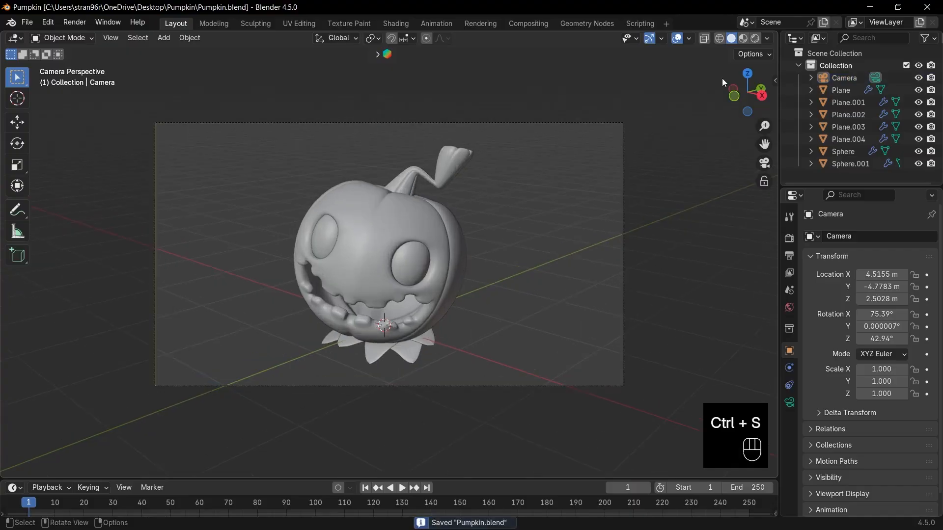
left_click(743, 38)
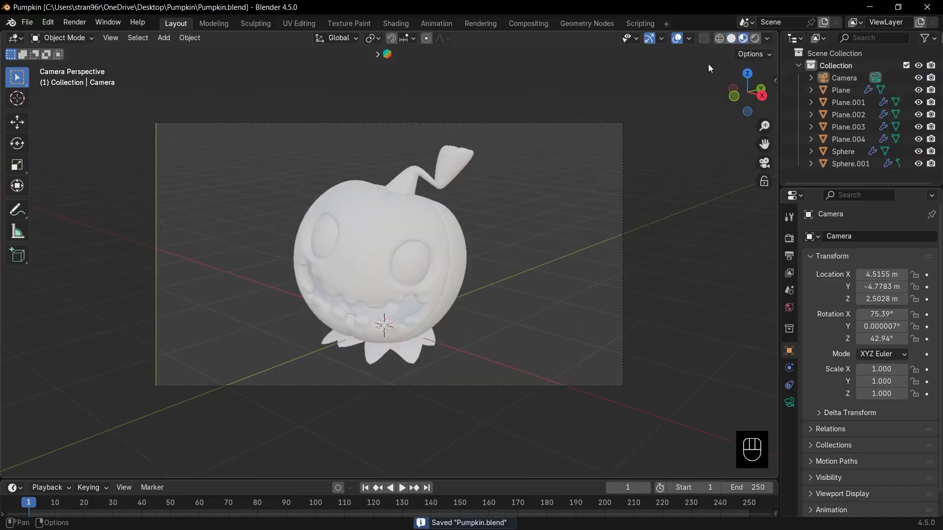
left_click(396, 216)
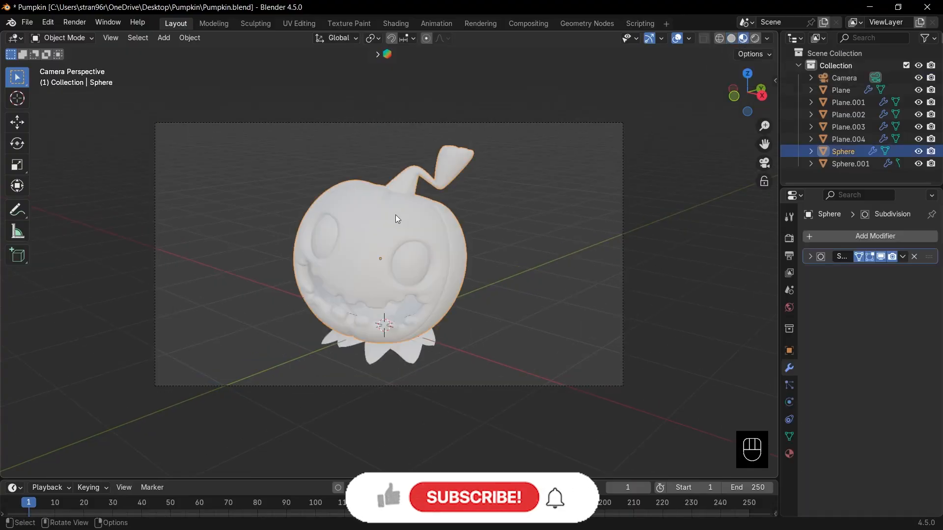
key("KP_Decimal")
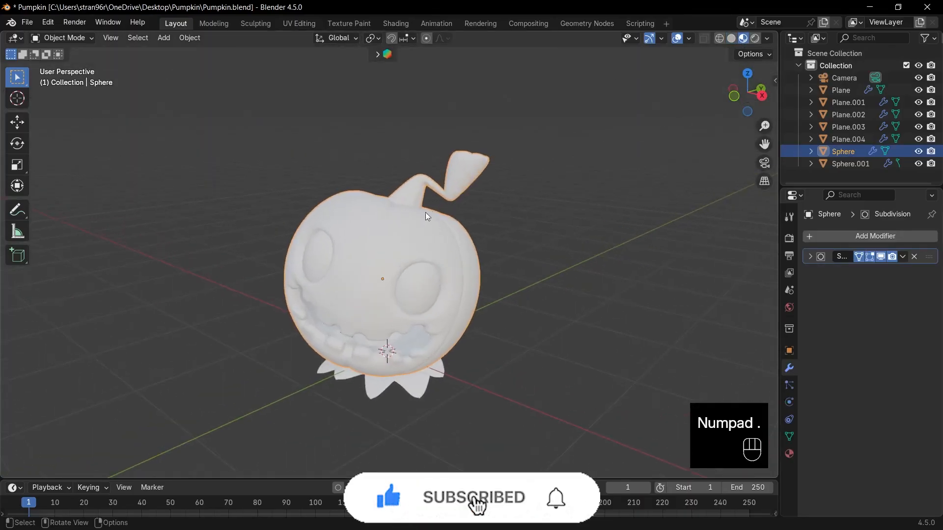
left_click_drag(747, 105, 736, 160)
key("Tab")
scroll(448, 182, "up", 3)
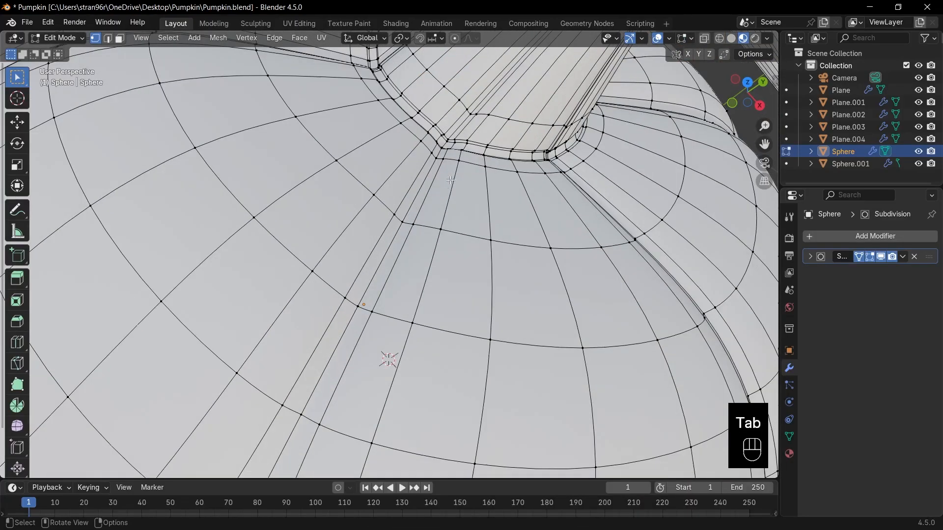
key("2")
left_click(425, 128, "alt")
key("KP_Decimal")
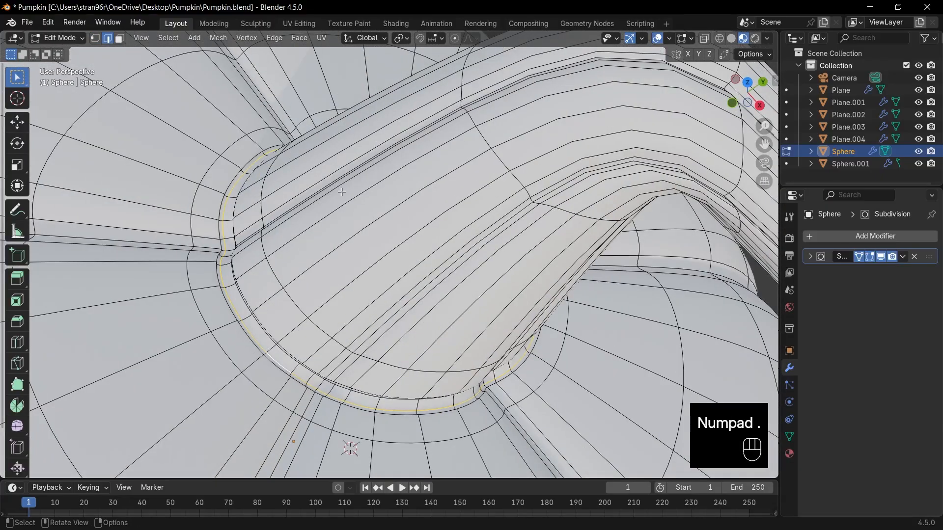
key("ctrl+e")
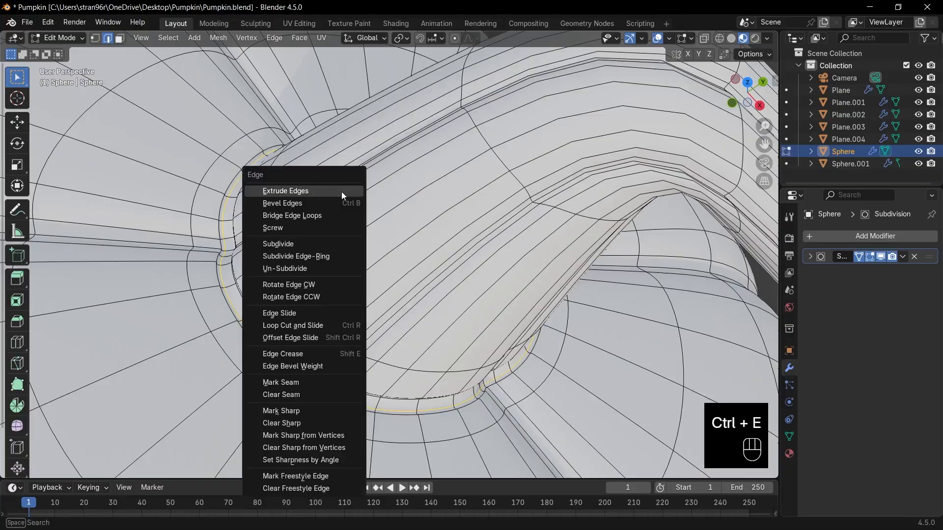
left_click(291, 384)
scroll(395, 251, "down", 8)
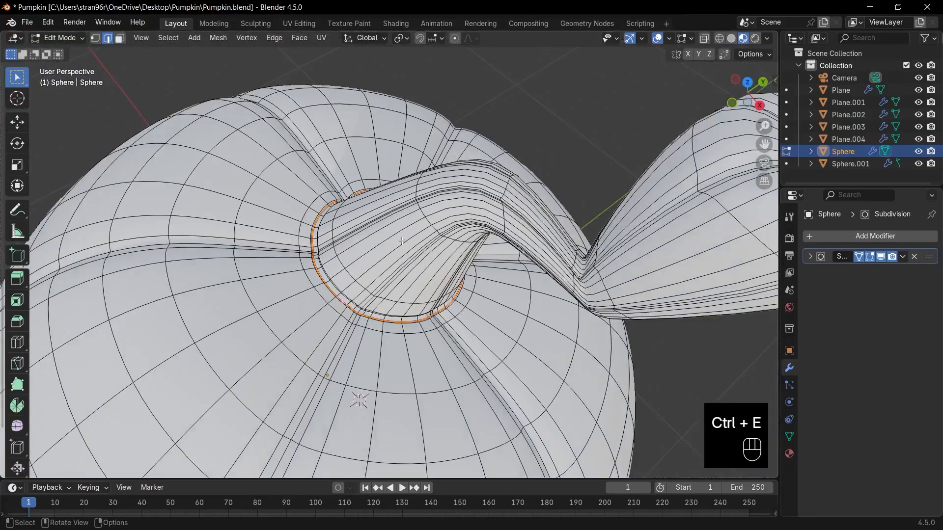
key("Tab")
Return to the camera view, enlarge the timeline area and turn it into a Shader Editor with its sidebar hidden.
key("KP_0")
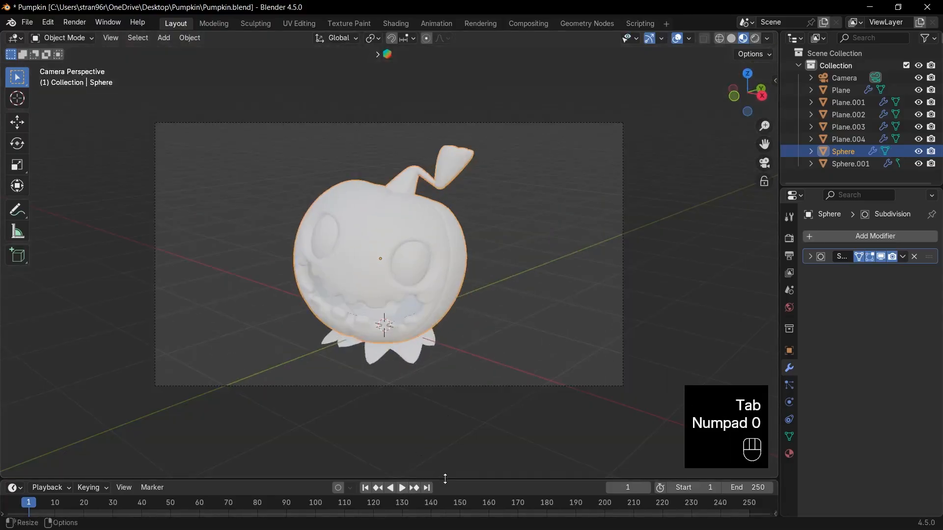
left_click_drag(446, 478, 476, 326)
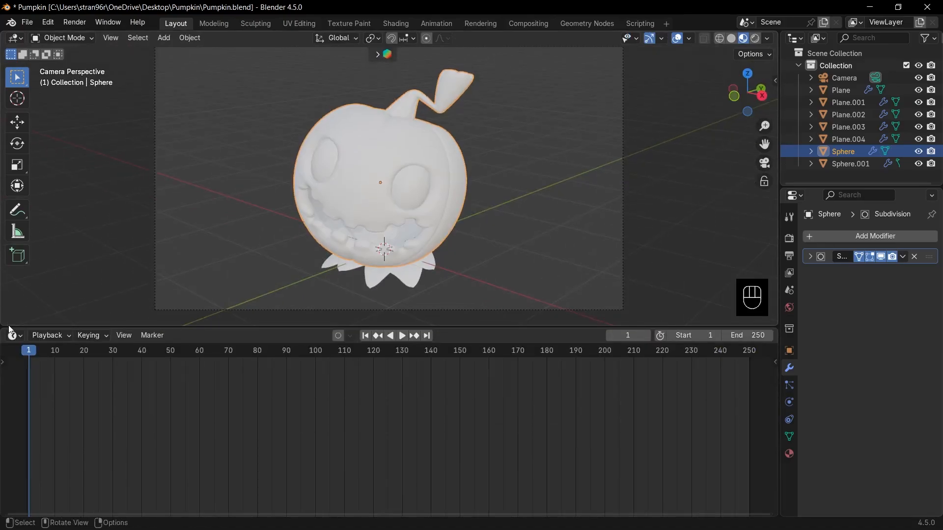
left_click(18, 338)
left_click(56, 436)
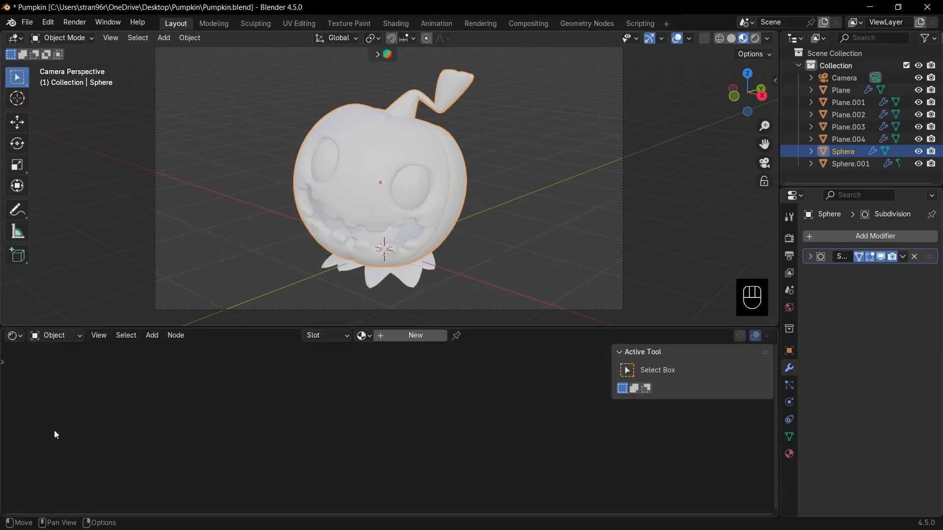
key("n")
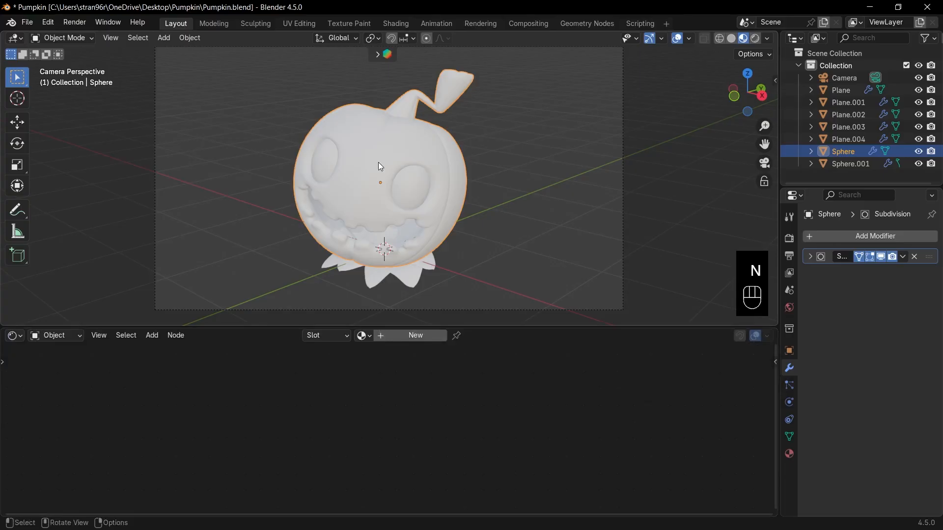
Create a new material for the pumpkin body and set its Principled BSDF base color to orange.
left_click(392, 338)
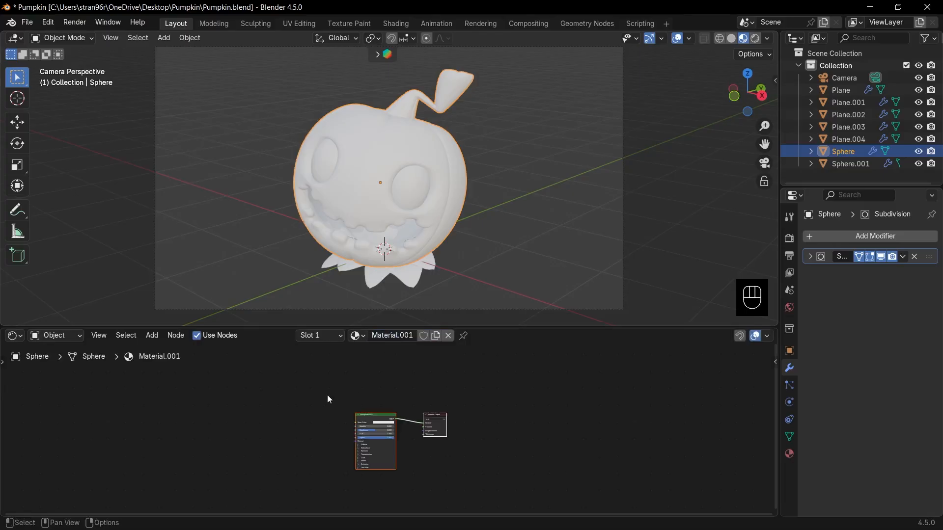
key("KP_Decimal")
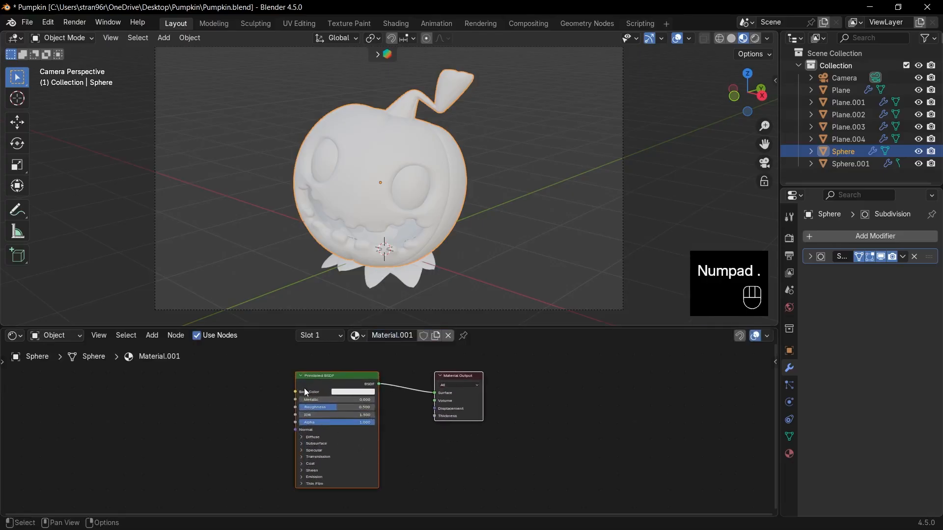
left_click(348, 394)
left_click_drag(364, 326, 349, 322)
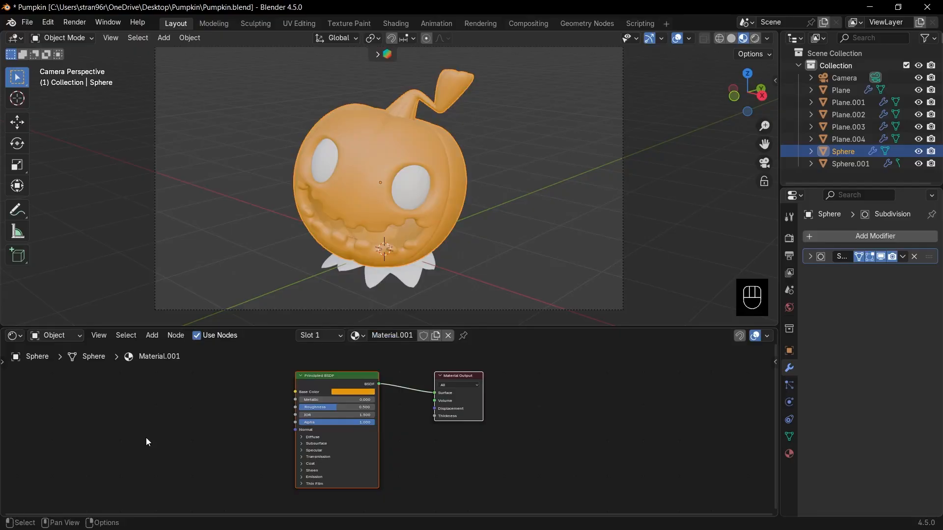
Add a Noise Texture node beside the Principled BSDF and attach Texture Coordinate and Mapping nodes to it.
key("shift+a")
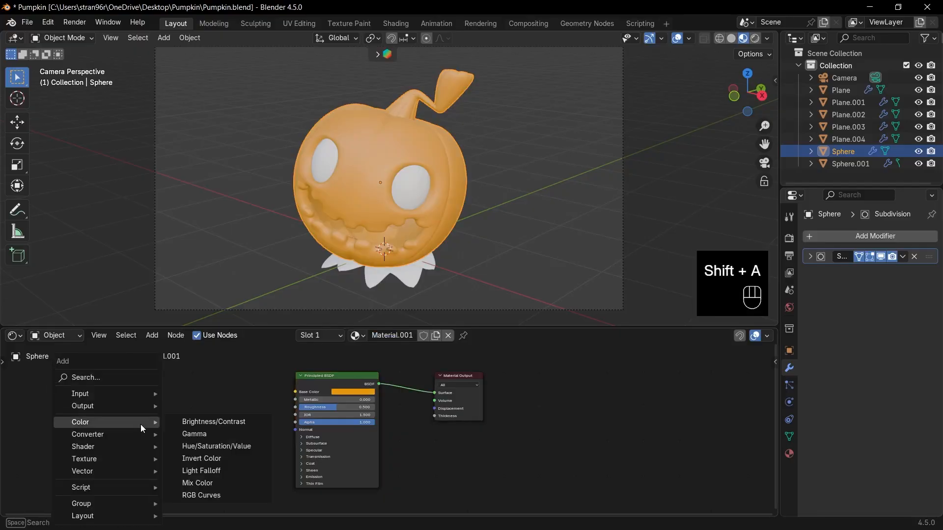
type("noi")
key("Return")
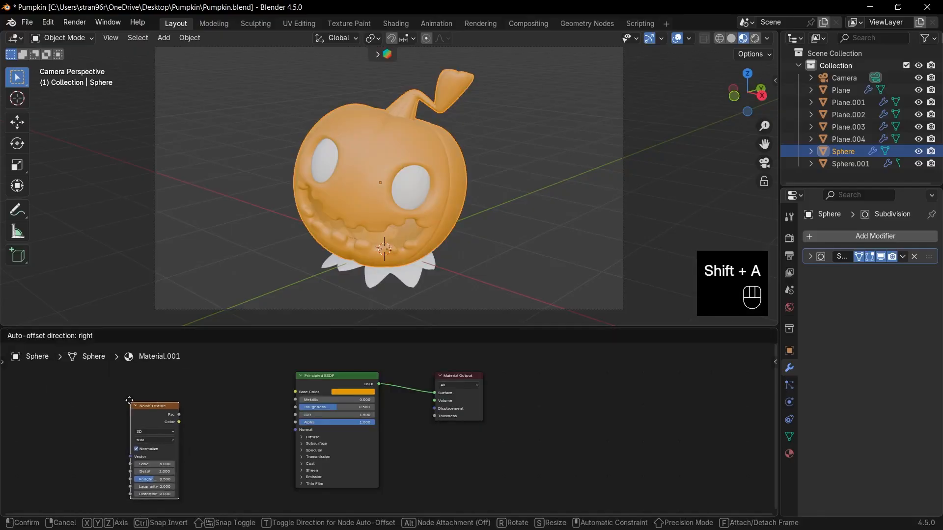
left_click(118, 408)
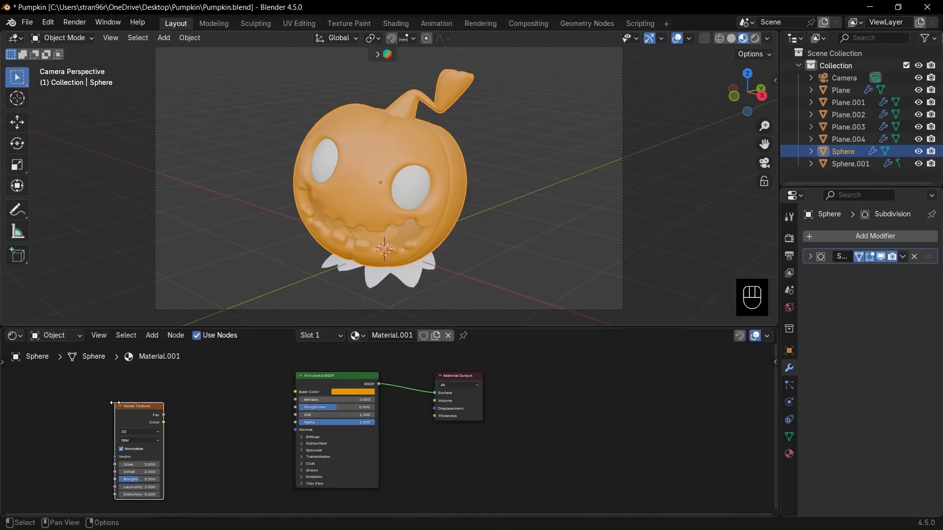
key("ctrl+t")
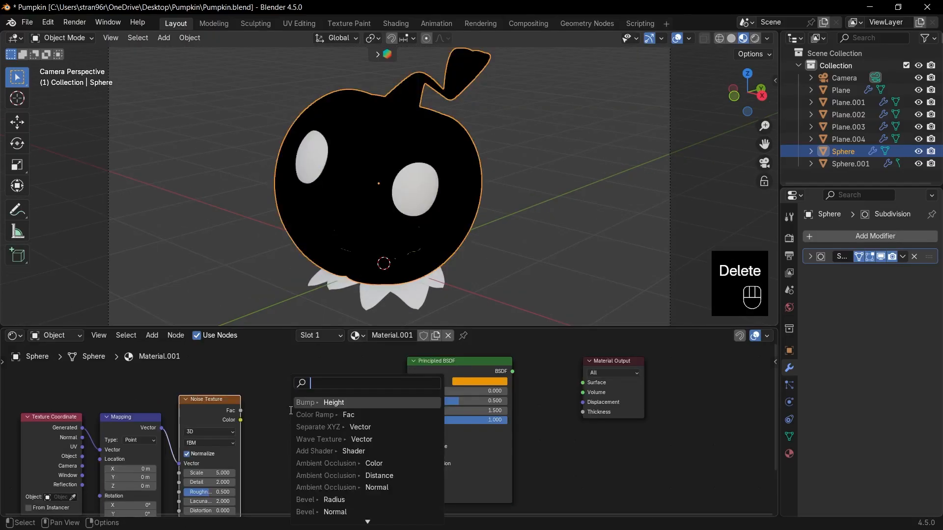
Feed the Noise Texture's Fac into a new Color Ramp, preview it on the pumpkin, and move the black stop to 0.255.
type("col")
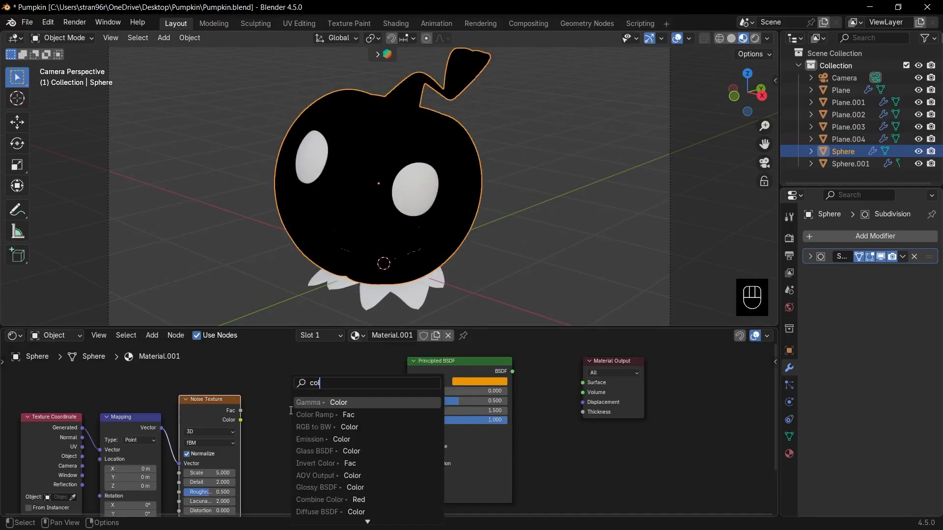
left_click(292, 414)
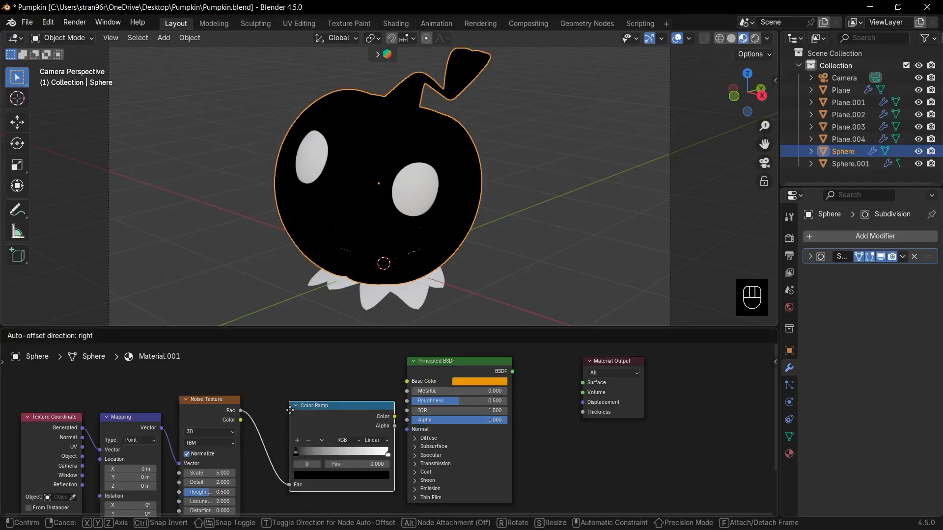
left_click(271, 400)
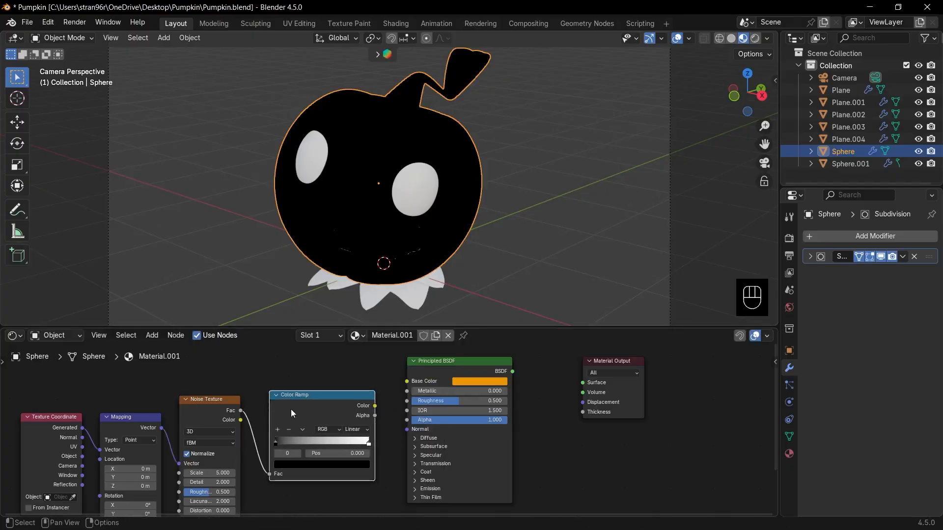
left_click(323, 414, "ctrl+shift")
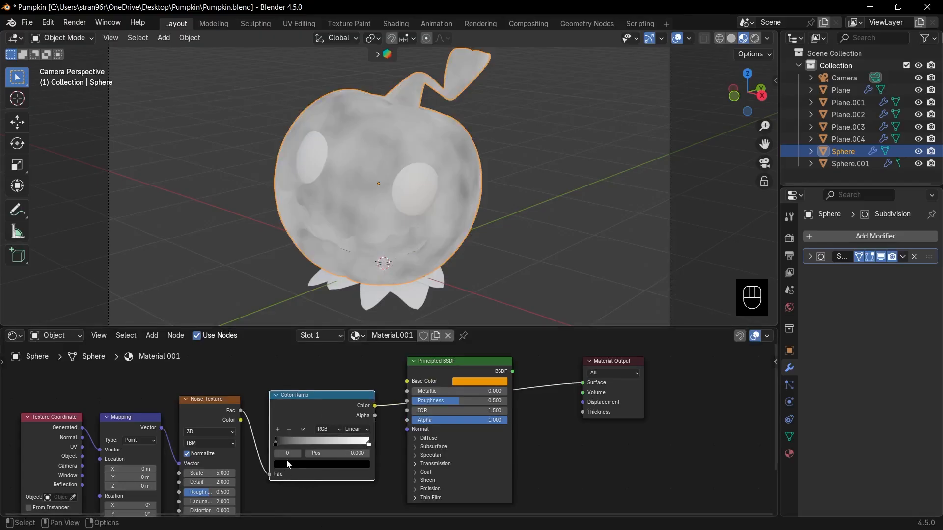
left_click_drag(275, 441, 298, 443)
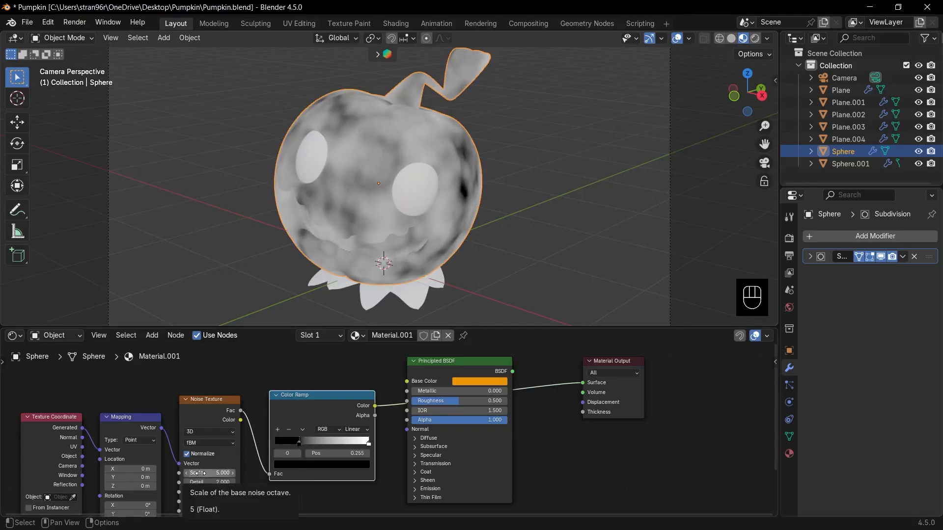
Set the Noise Texture scale to 24.1, rearrange the texture nodes, and reconnect the Principled BSDF to the material's surface output.
left_click_drag(210, 473, 274, 473)
scroll(245, 464, "down", 3)
left_click_drag(54, 361, 310, 461)
left_click_drag(344, 413, 330, 396)
left_click(443, 378, "ctrl+shift")
Insert a Bump node taking the Color Ramp's color as Height and connect its Normal output to the Principled BSDF normal.
left_click(351, 415)
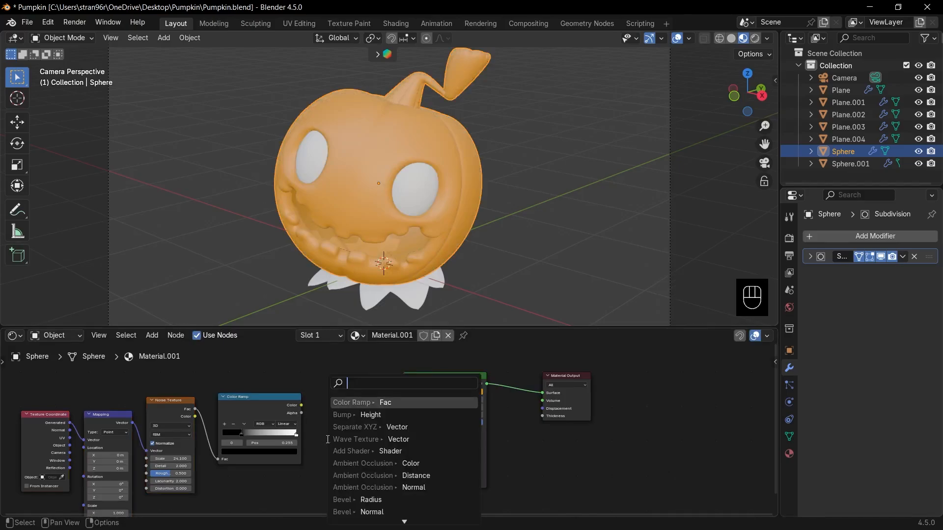
left_click(344, 415)
left_click(373, 415)
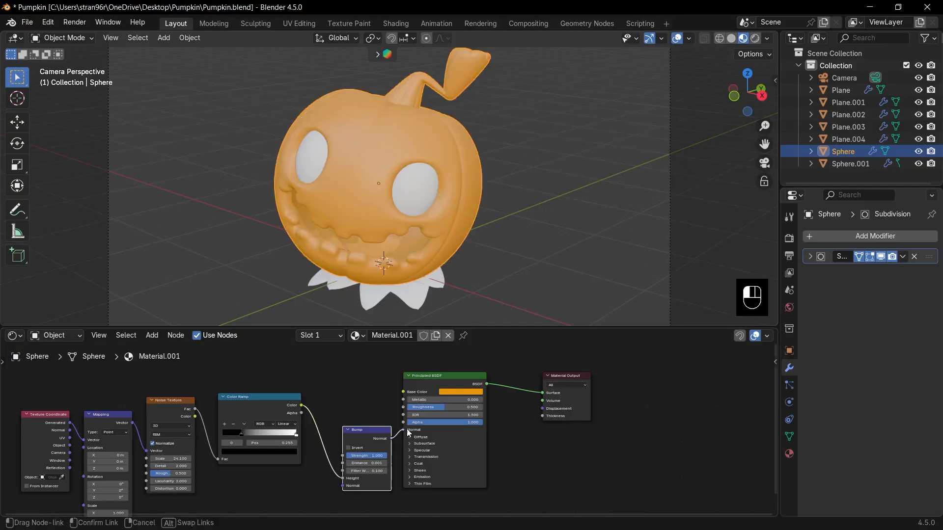
left_click_drag(409, 433, 408, 432)
Set the Bump node's distance to 0.101 and its strength to 0.340.
scroll(405, 142, "up", 5)
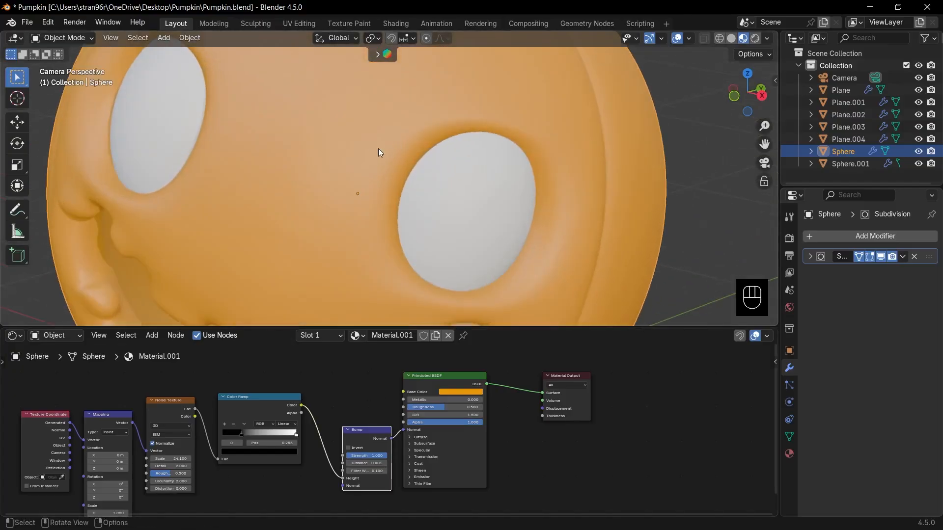
scroll(345, 401, "up", 4)
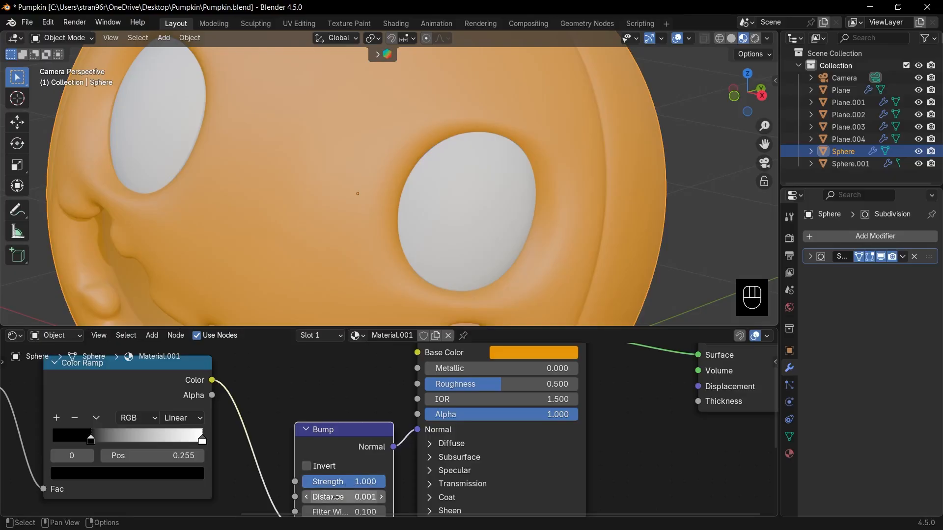
left_click(383, 497)
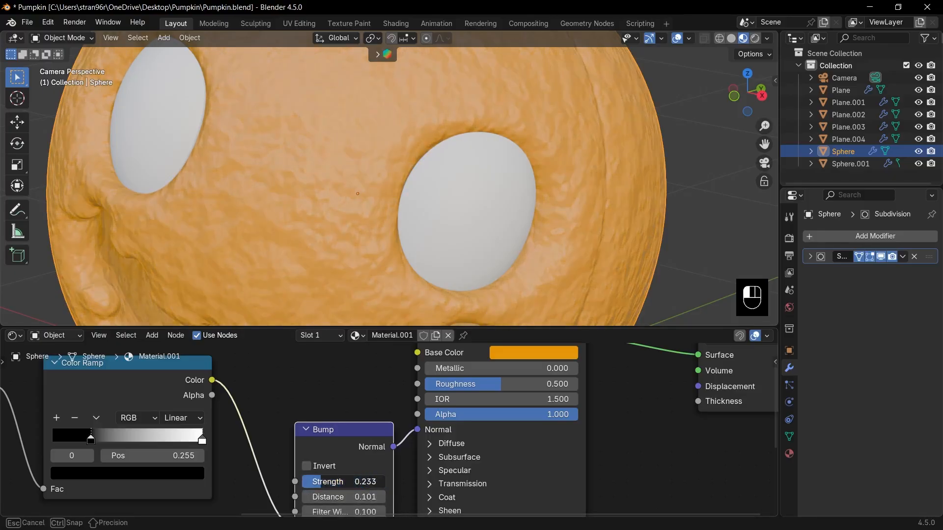
left_click_drag(344, 482, 373, 482)
scroll(292, 175, "down", 5)
Set the Noise Texture's detail to 5.3 and its roughness to 0.640.
left_click_drag(103, 475, 104, 475)
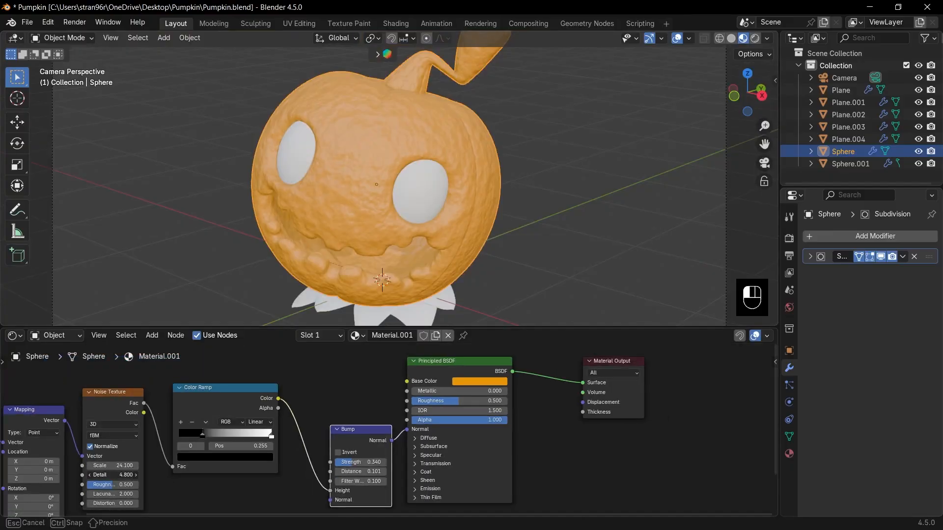
left_click_drag(104, 476, 106, 485)
scroll(541, 186, "down", 1)
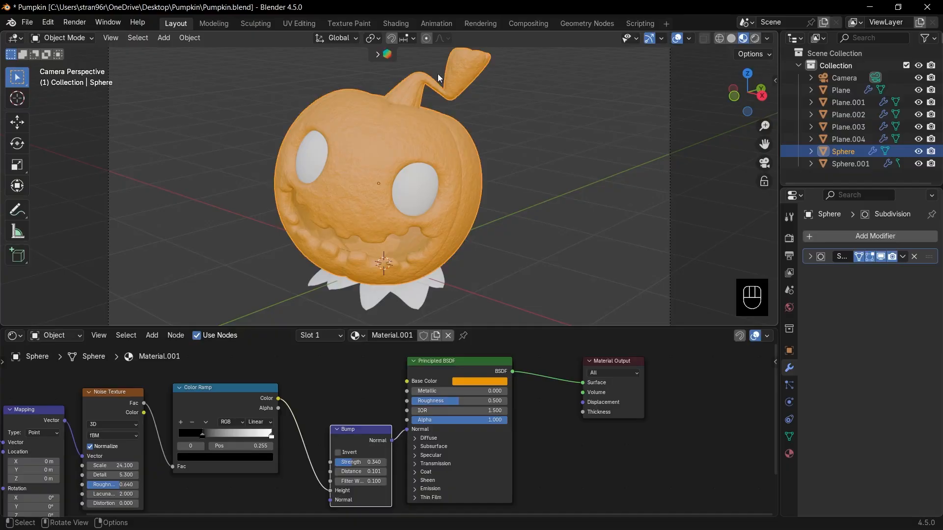
In the pumpkin's edit mode, switch to face selection and select only the linked stem faces bounded by the seam.
key("Tab")
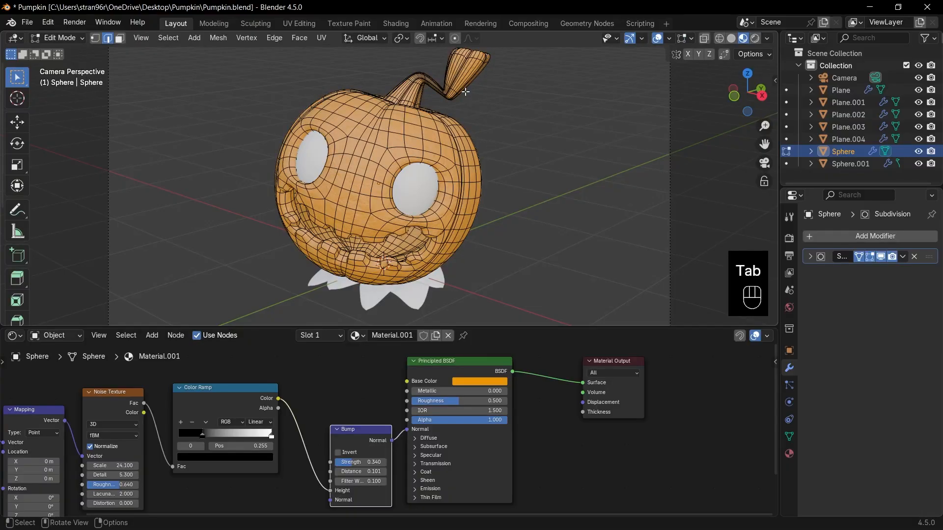
key("l")
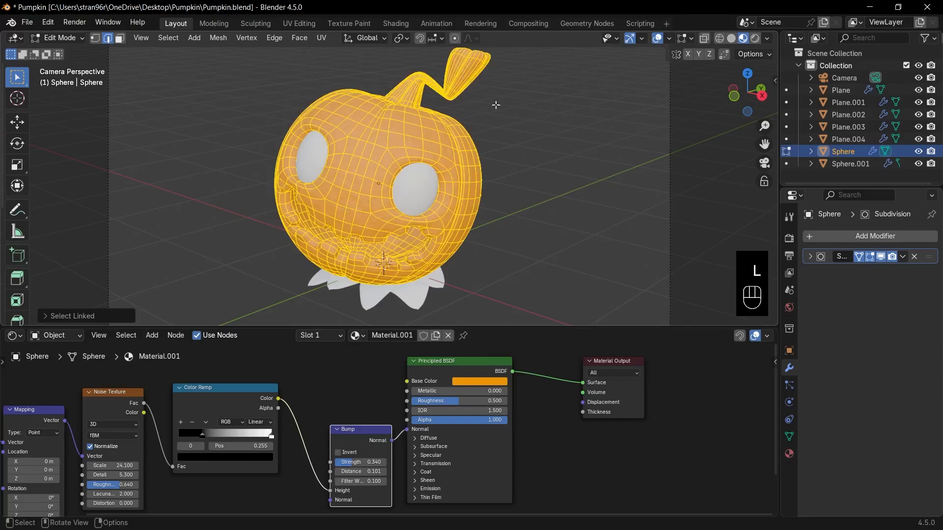
left_click(499, 104)
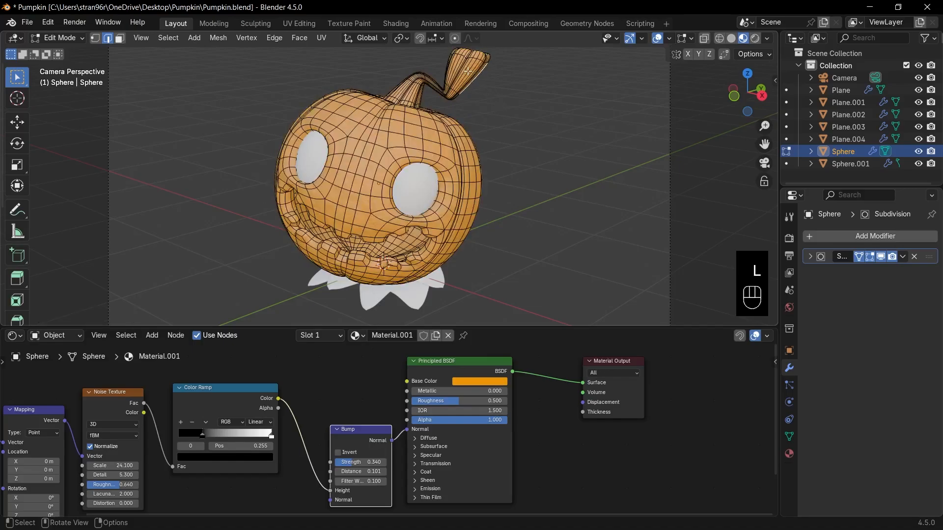
key("3")
key("l")
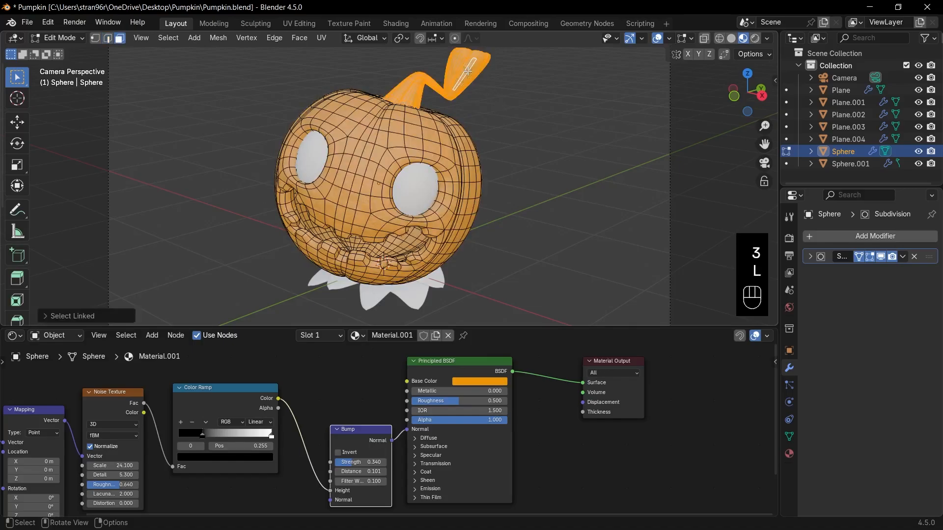
left_click(100, 315)
left_click(79, 235)
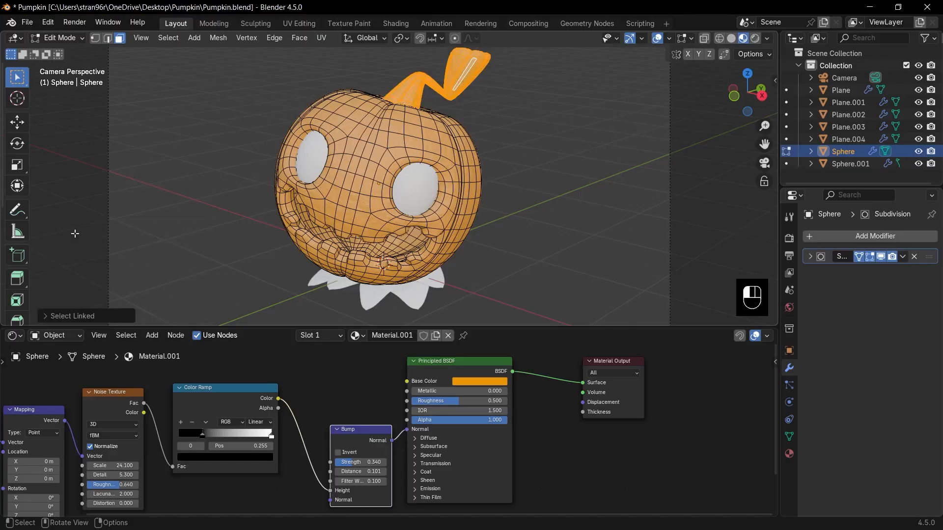
Add a second material slot to the pumpkin and assign the selected stem faces to it.
left_click(324, 337)
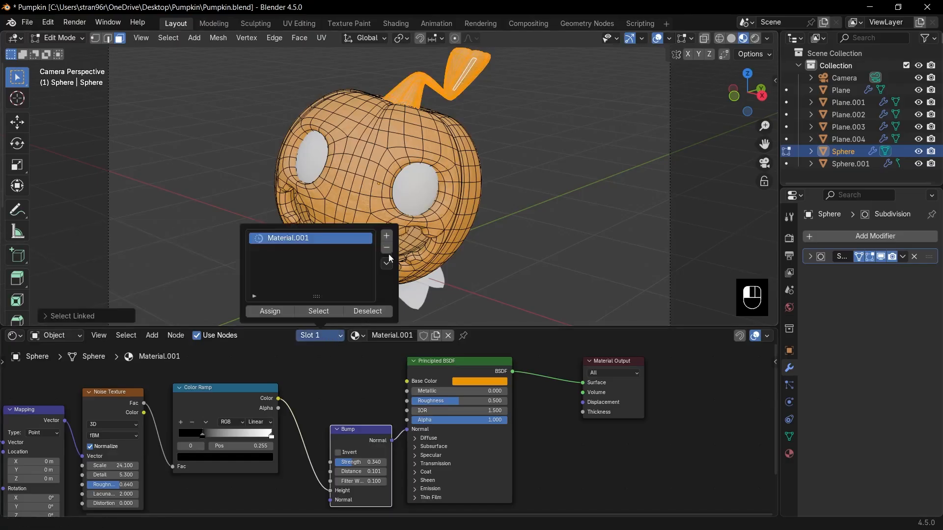
left_click(386, 236)
left_click(269, 315)
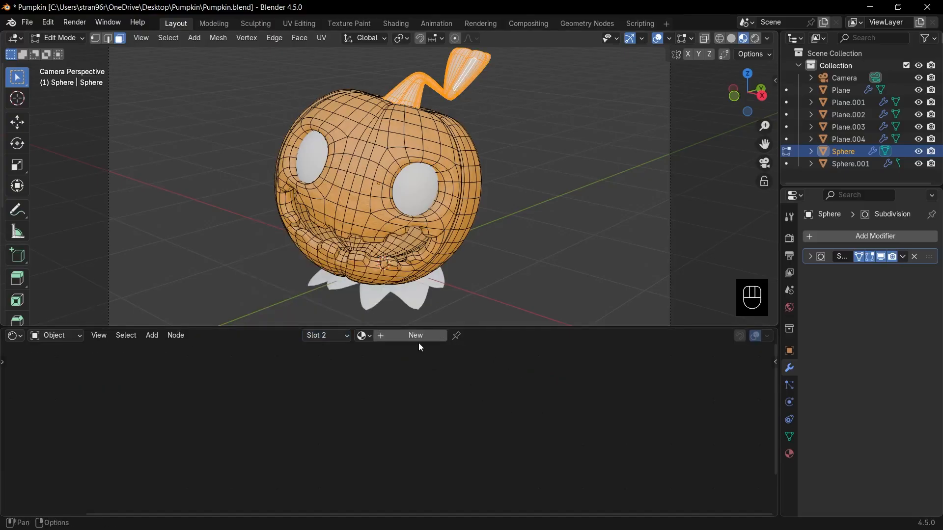
Put a single-user copy of Material.001 in the stem's slot, set its base color to green, and return to Object Mode.
left_click(366, 336)
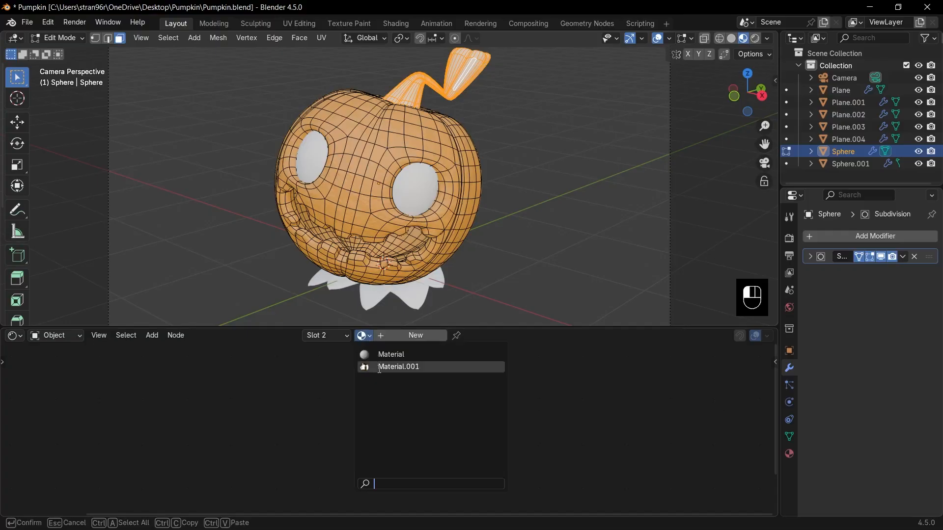
left_click(399, 367)
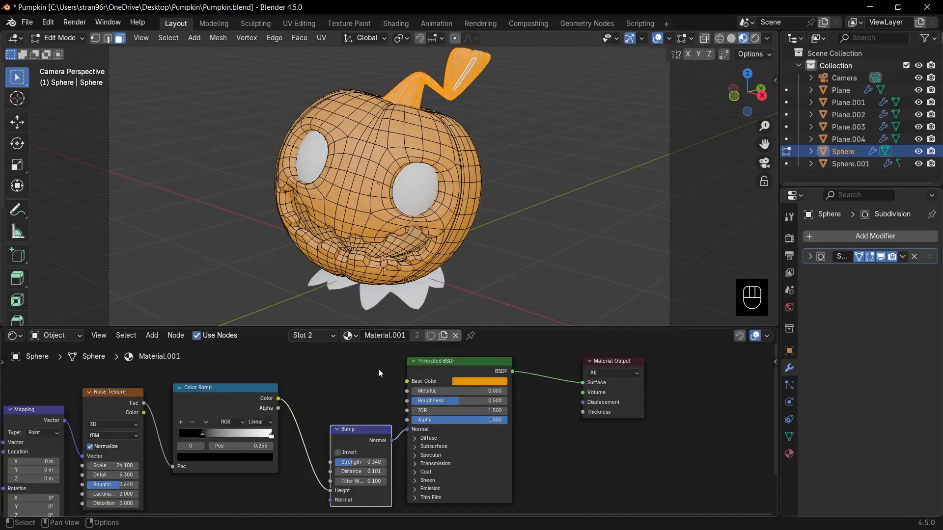
left_click(446, 336)
left_click(475, 381)
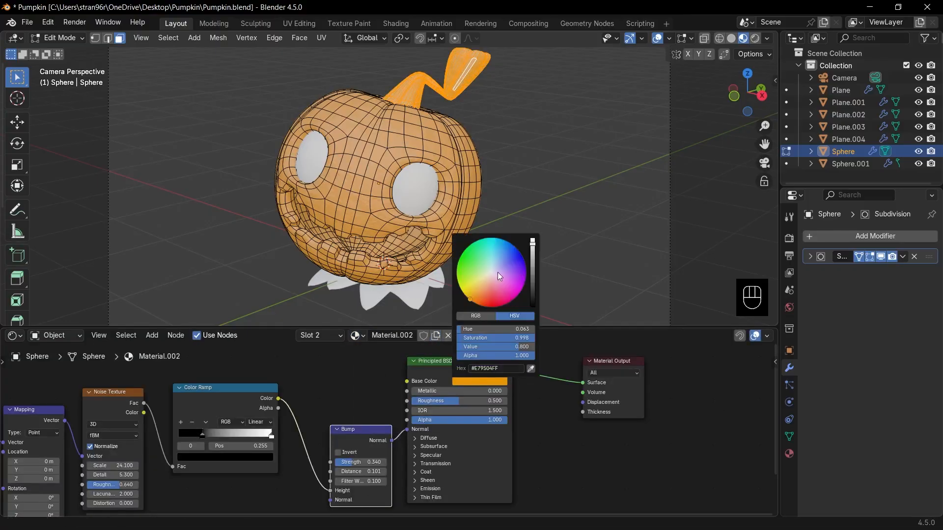
mouse_move(497, 272)
left_mouse_down()
mouse_move(458, 263)
mouse_move(469, 259)
left_mouse_up()
left_click_drag(533, 251, 532, 264)
key("Tab")
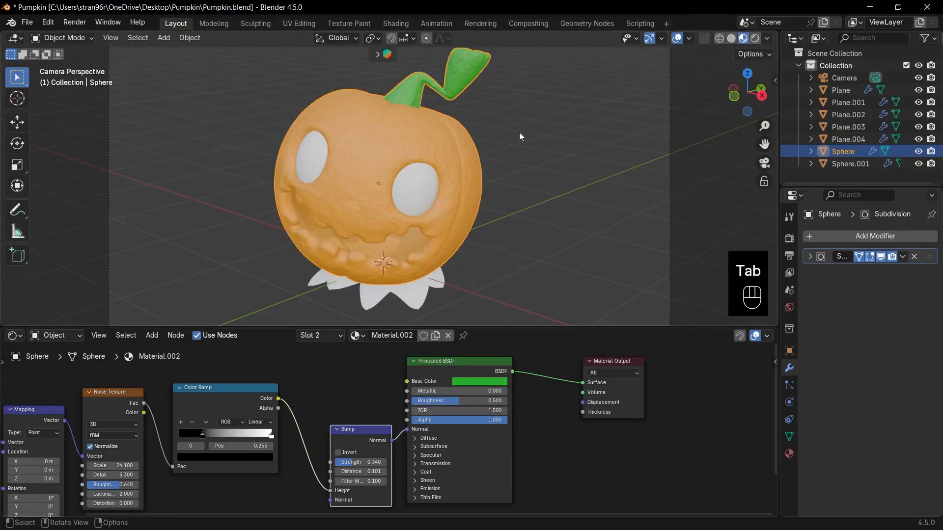
Give the collar leaf Plane.003 the green Material.002.
left_click(434, 286)
left_click(362, 335)
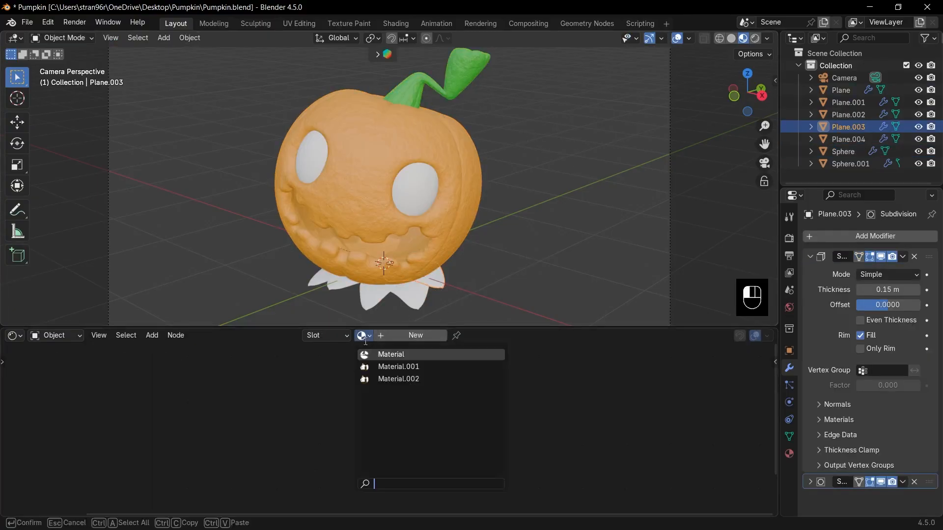
left_click(388, 378)
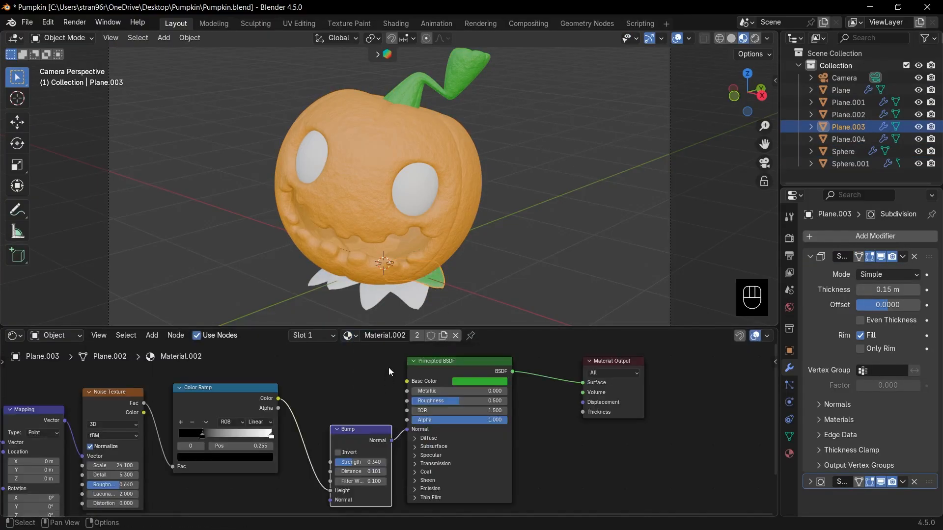
Select the remaining collar leaves with Plane.003 as the active object and link its material to all of them.
left_click(326, 280)
left_click(340, 287, "shift")
left_click(418, 300, "shift")
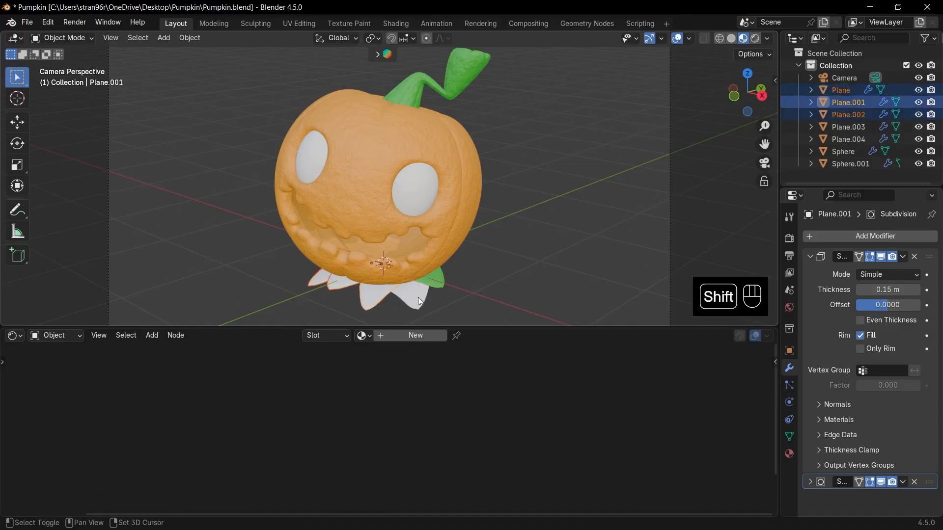
left_click(441, 282, "shift")
left_click(440, 282, "shift")
key("ctrl+l")
mouse_move(440, 281)
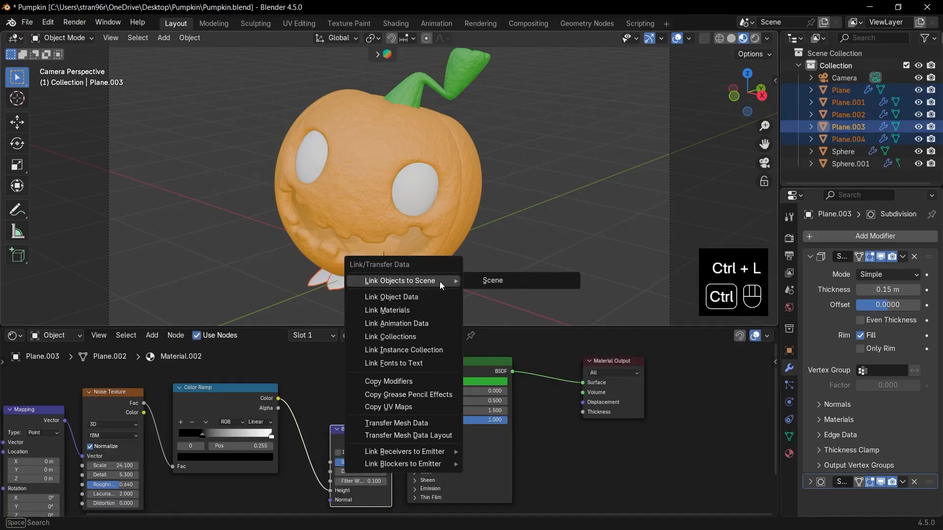
left_click(408, 310)
left_click(523, 273)
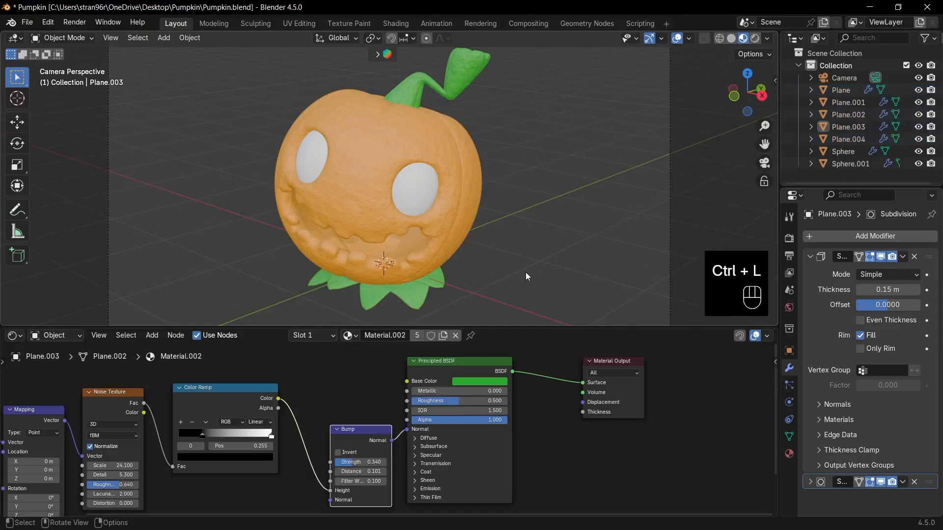
Paste a red-orange base color into the pumpkin body's material in slot 1, slightly lower its roughness, and save the file.
left_click(427, 144)
left_click(314, 334)
left_click(295, 251)
left_click(480, 381)
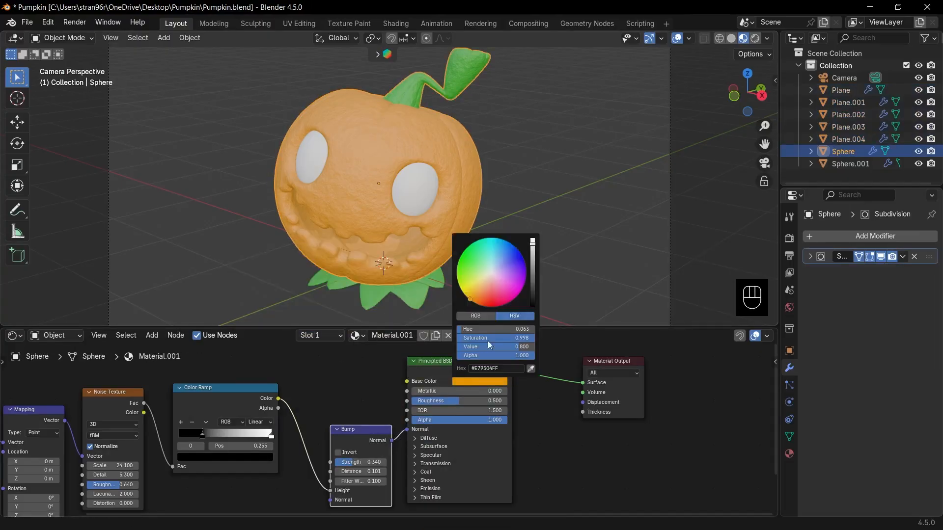
key("ctrl+v")
scroll(378, 366, "up", 3)
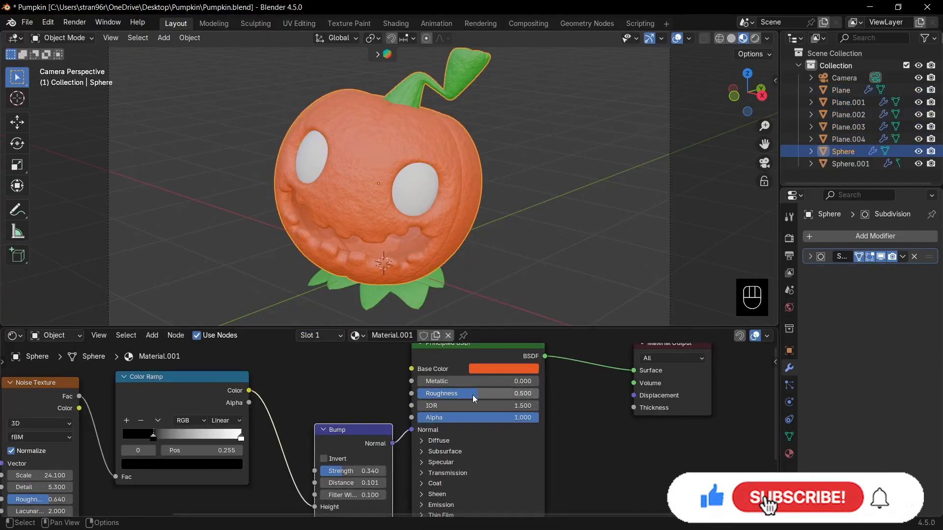
left_click_drag(474, 399, 460, 399)
left_click(514, 247)
key("ctrl+s")
Scale the collar leaf named Plane up slightly and save the file.
left_click(340, 284)
key("s")
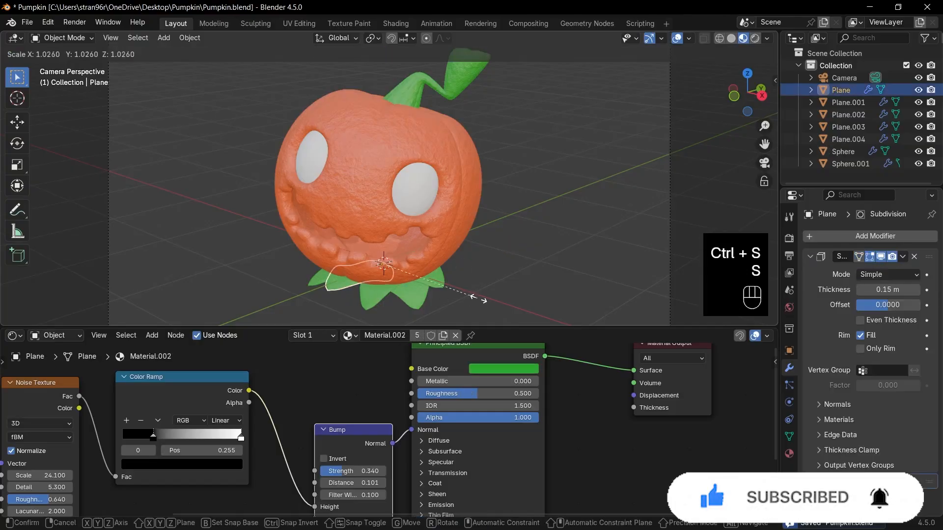
left_click(483, 297)
left_click(510, 278)
key("ctrl+s")
Rotate the collar leaf Plane.003 slightly and save the file.
left_click(437, 279)
key("r")
left_click(478, 297)
left_click(476, 301)
key("ctrl+s")
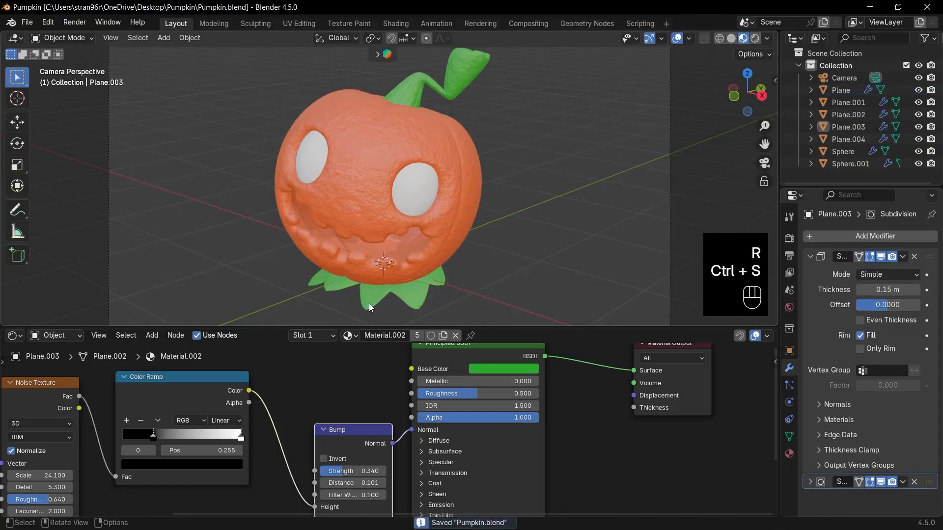
Create a new material for the eyeballs and set its Principled BSDF base color to pale yellow.
scroll(514, 276, "up", 4)
left_click(448, 195)
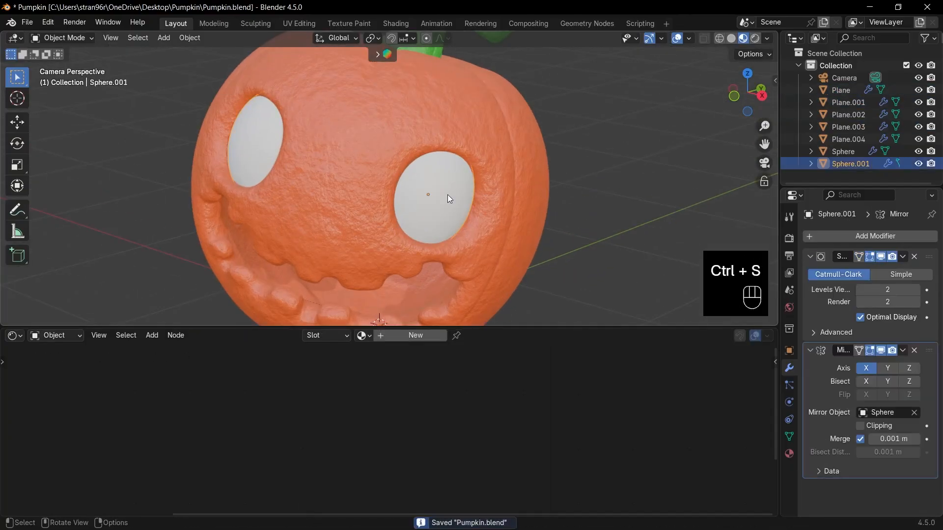
left_click(415, 335)
left_click(378, 405)
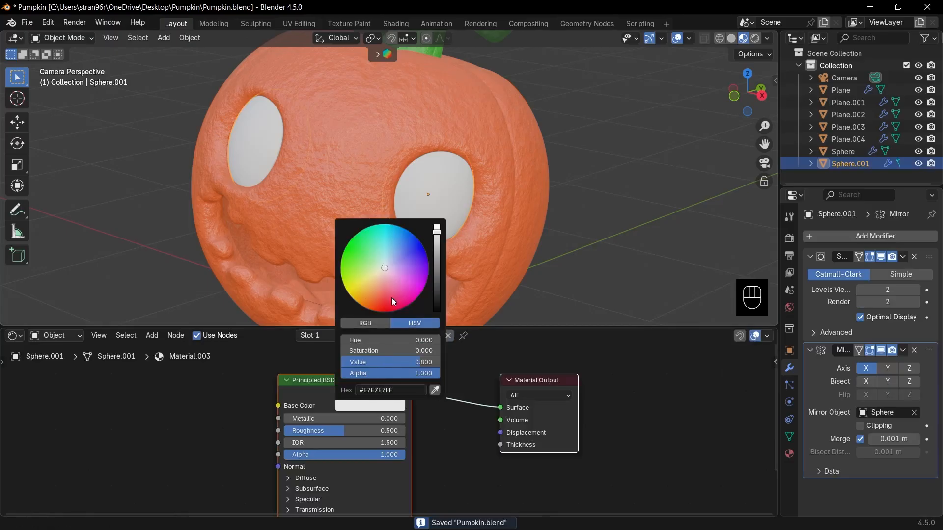
left_click_drag(391, 298, 371, 279)
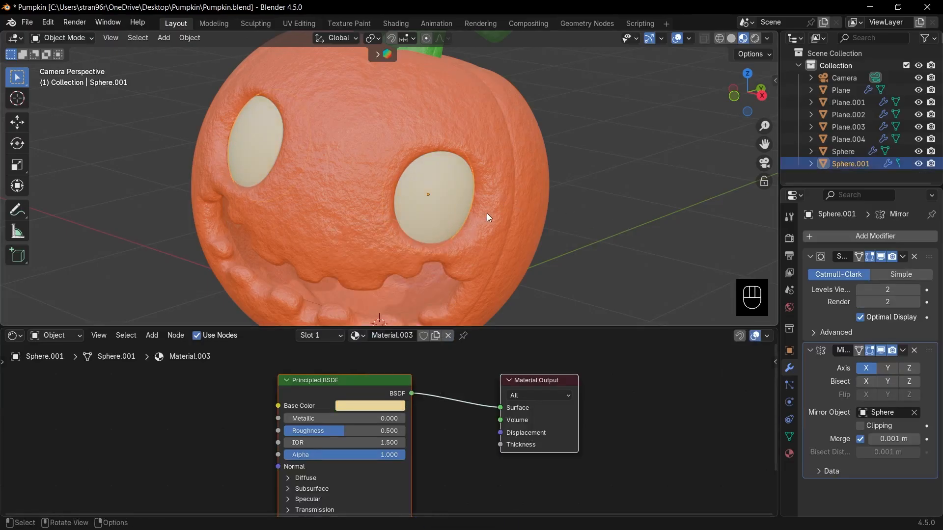
Select the ring of faces around the eyeball's front pole in Edit Mode and scale them down to pupil size.
key("Tab")
scroll(487, 213, "up", 2)
scroll(488, 213, "up", 1)
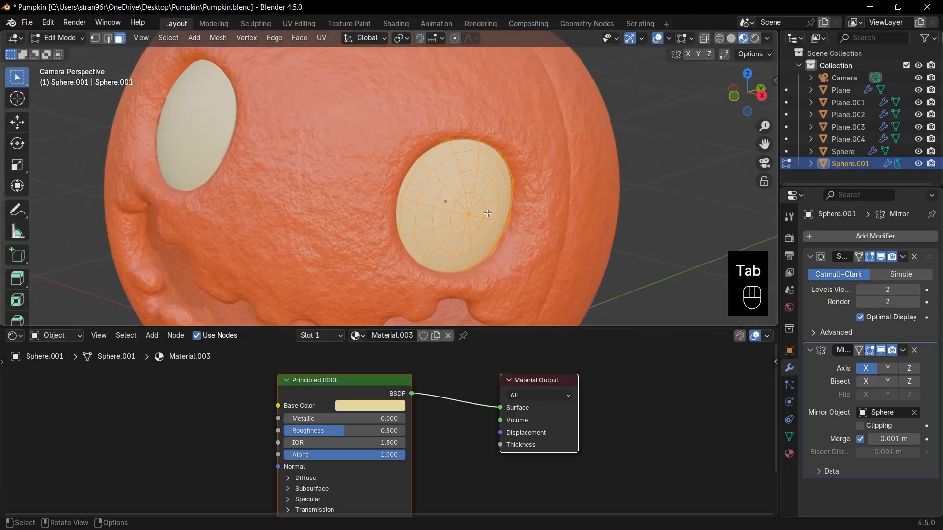
key("3")
left_click_drag(467, 209, 478, 223)
key("KP_Decimal")
left_click_drag(747, 92, 732, 90)
key("s")
left_click(449, 150)
Round the edge loop bordering the pupil with LoopTools Circle.
key("2")
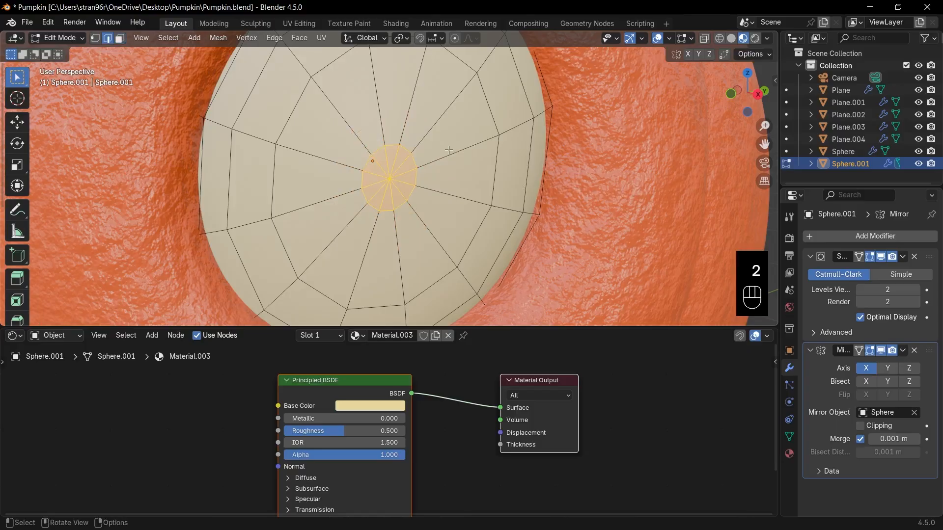
left_click(411, 158, "alt")
right_click(411, 158)
mouse_move(421, 128)
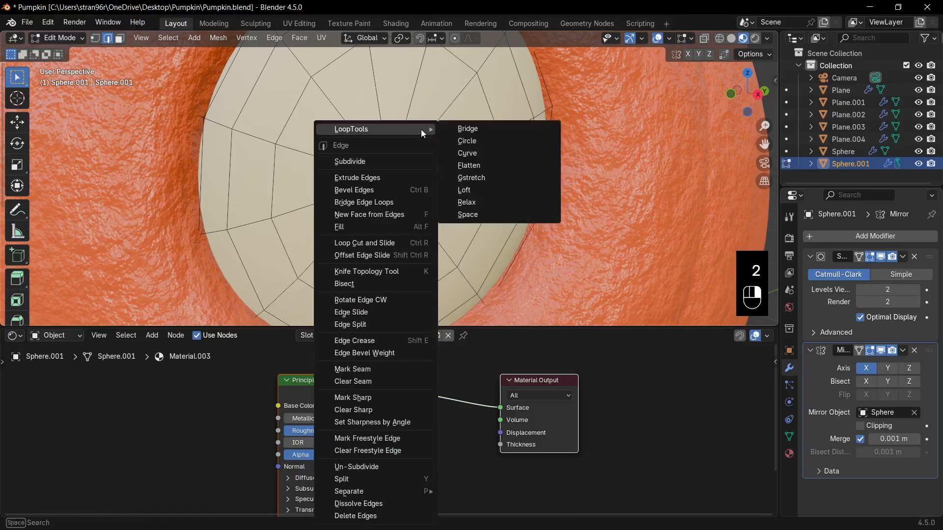
left_click(467, 142)
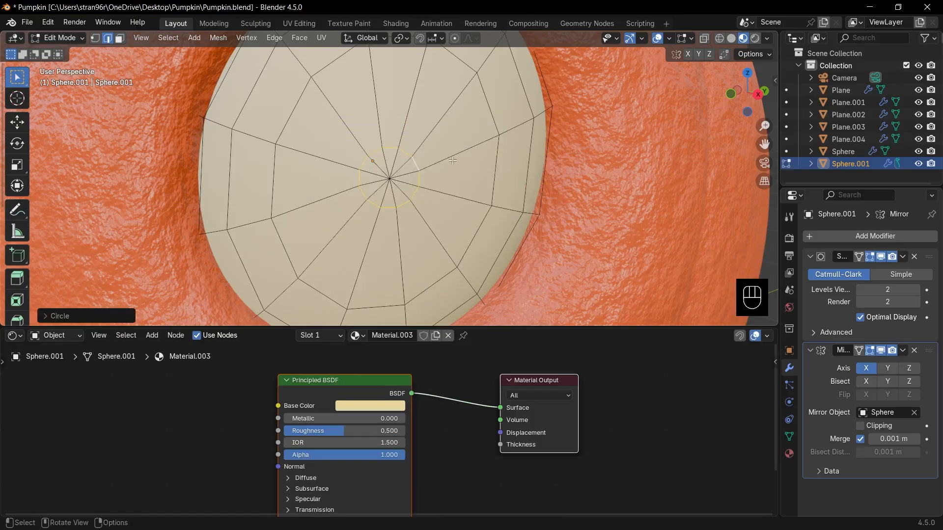
Add an unslid edge loop around the pupil for the iris and scale it inward.
key("ctrl+r")
left_click(448, 156)
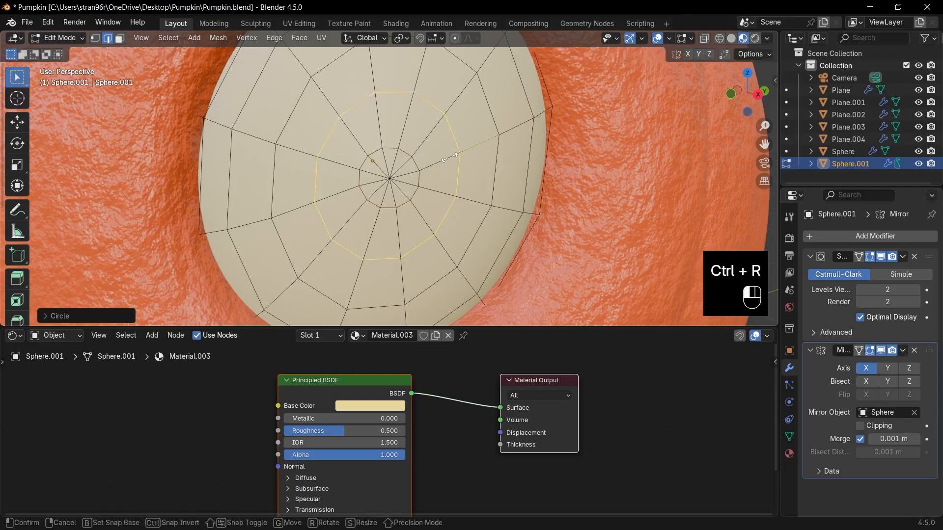
right_click(478, 157)
key("s")
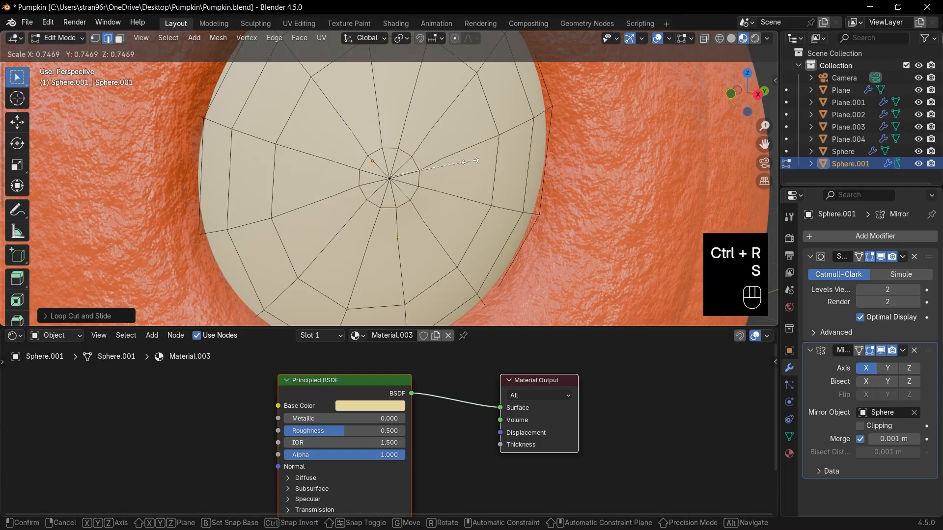
left_click(458, 154)
key("alt+z")
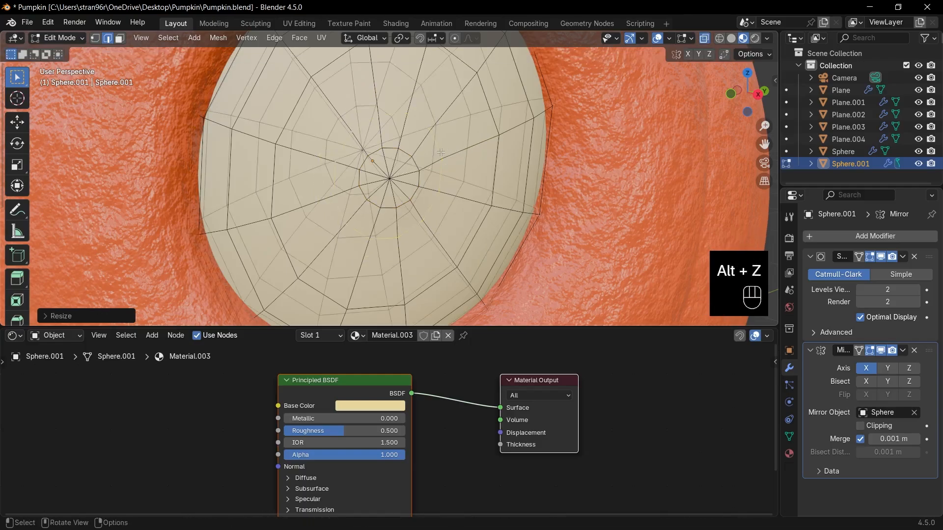
key("alt+z")
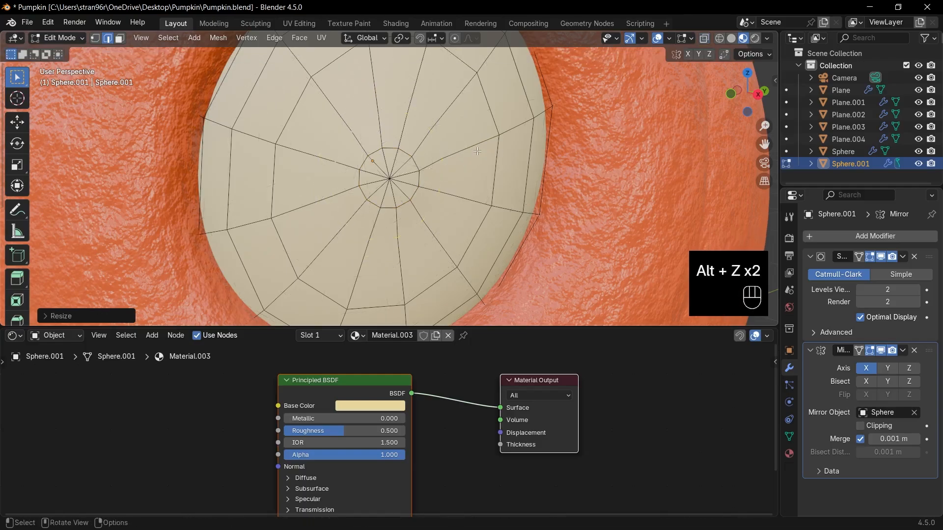
Round the iris edge loop with LoopTools Circle and scale it down a little.
right_click(442, 151)
left_click(491, 141)
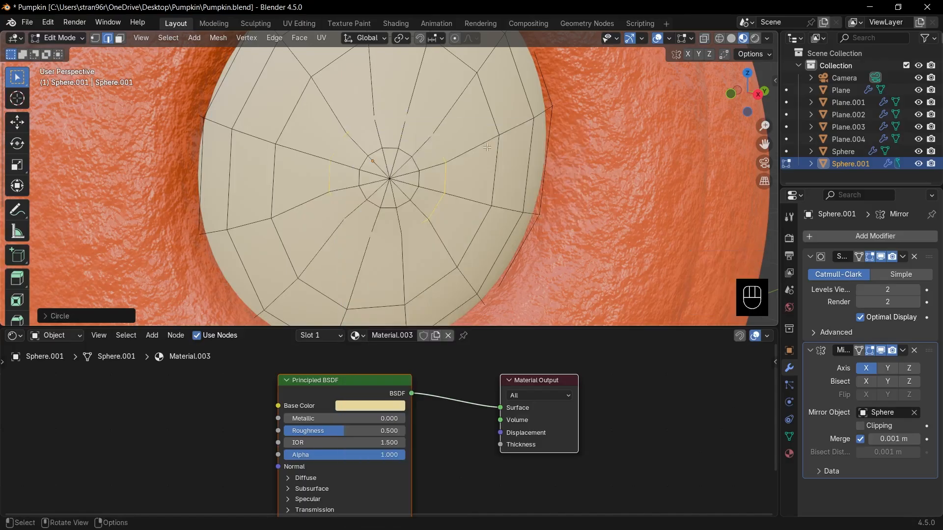
key("s")
left_click(467, 171)
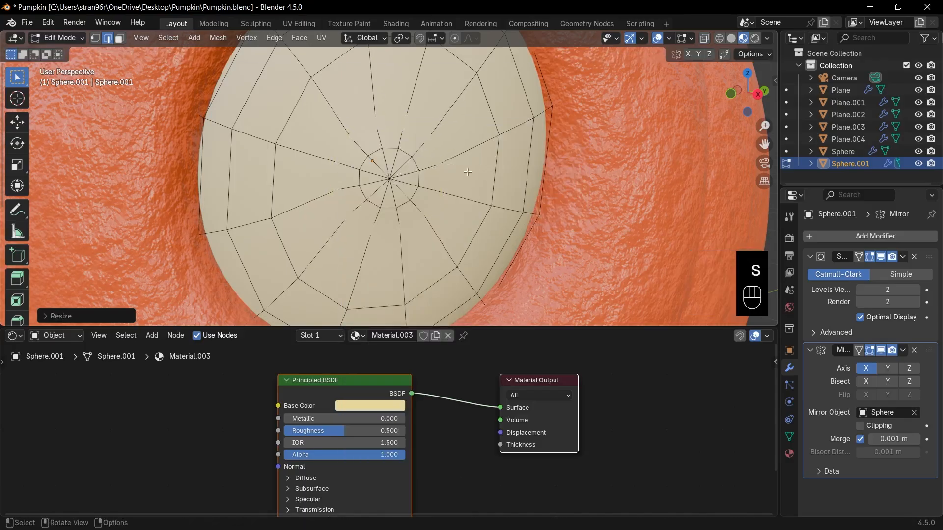
Select the pupil faces and scale them down slightly.
key("3")
left_click(396, 189)
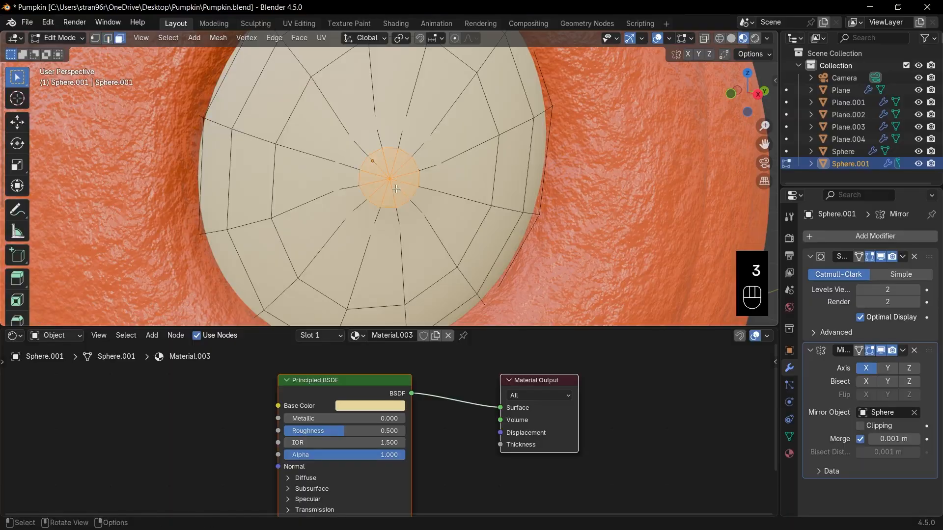
key("s")
left_click(387, 268)
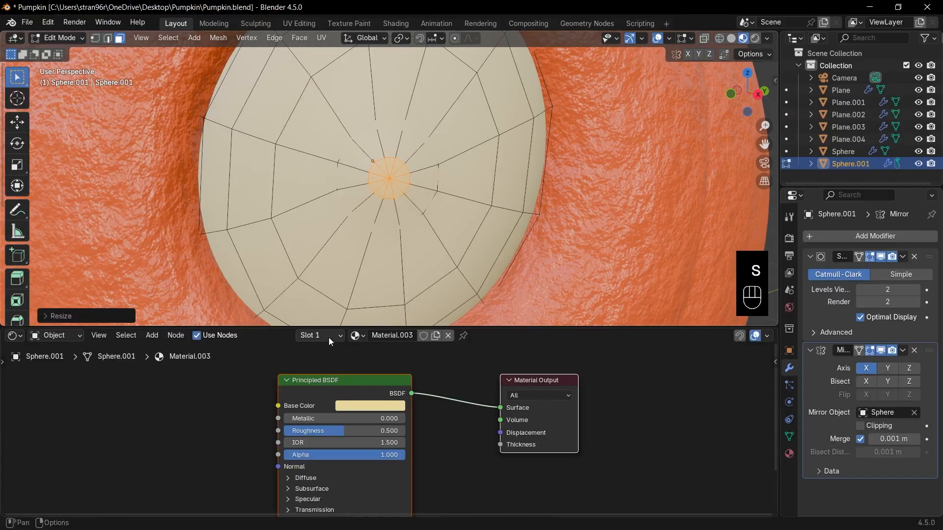
Assign a new material in slot 2 to the pupil faces and set its base color to very dark green.
left_click(328, 337)
left_click(387, 236)
left_click(270, 311)
left_click(409, 335)
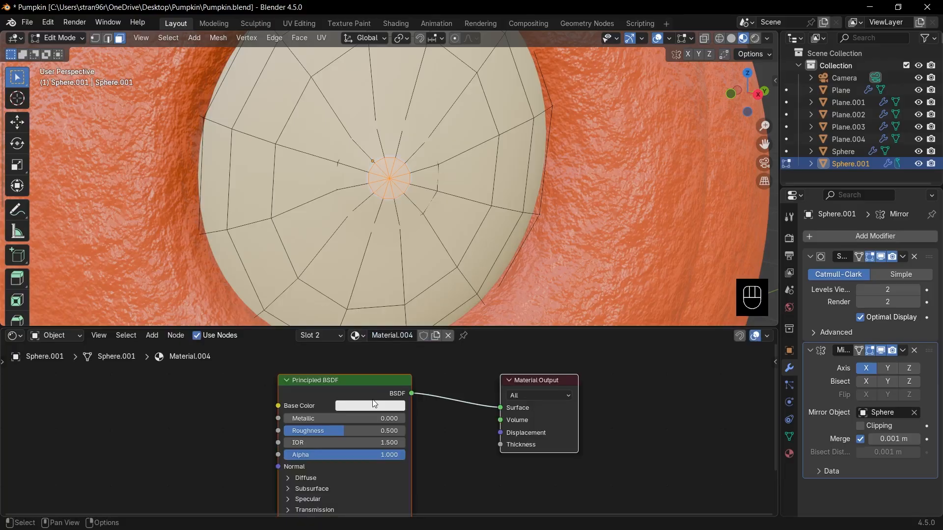
left_click(370, 406)
left_click_drag(438, 252, 437, 291)
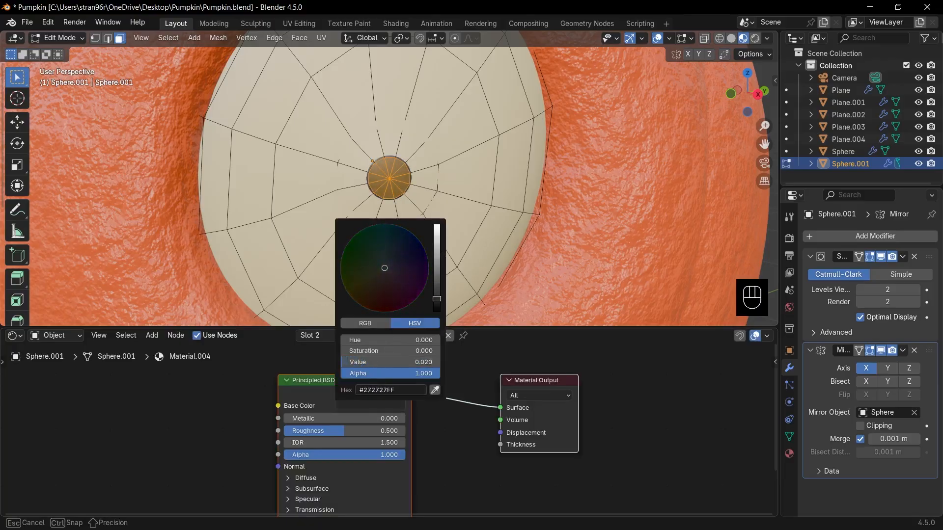
left_click(361, 239)
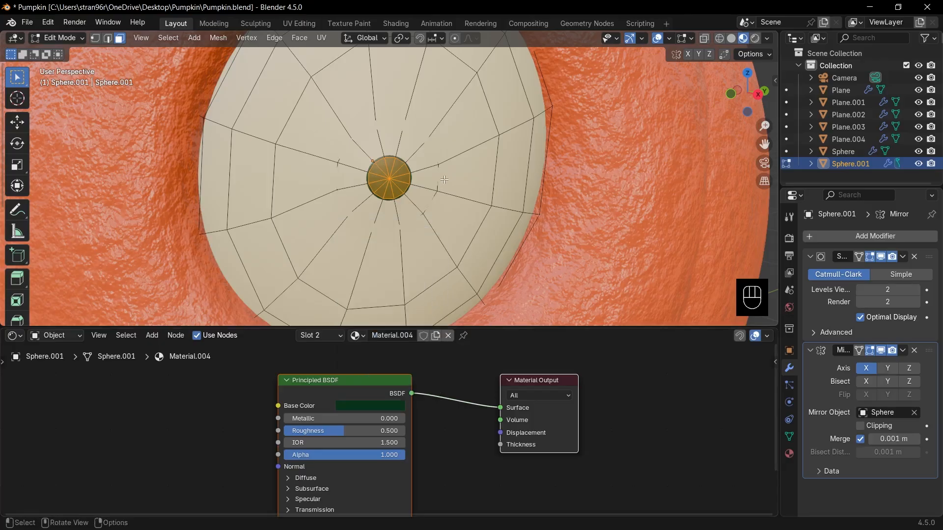
Assign a new material in slot 3 to the ring of iris faces and set its base color to a saturated mid green.
left_click(424, 171, "alt")
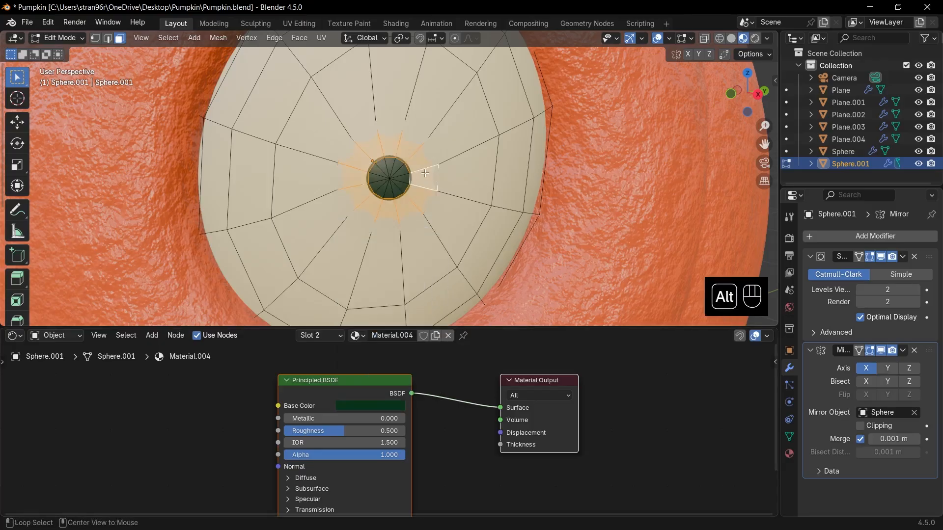
left_click(325, 337)
left_click(387, 236)
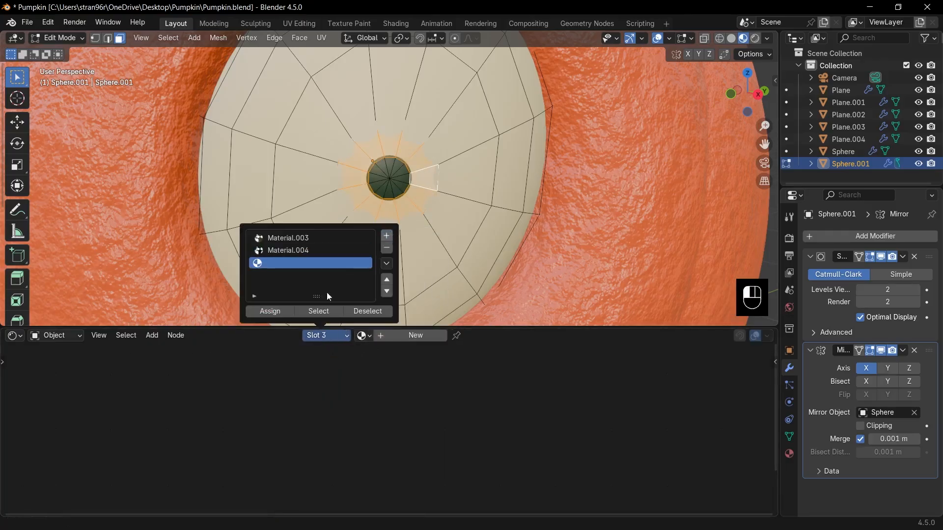
left_click(415, 335)
left_click(370, 406)
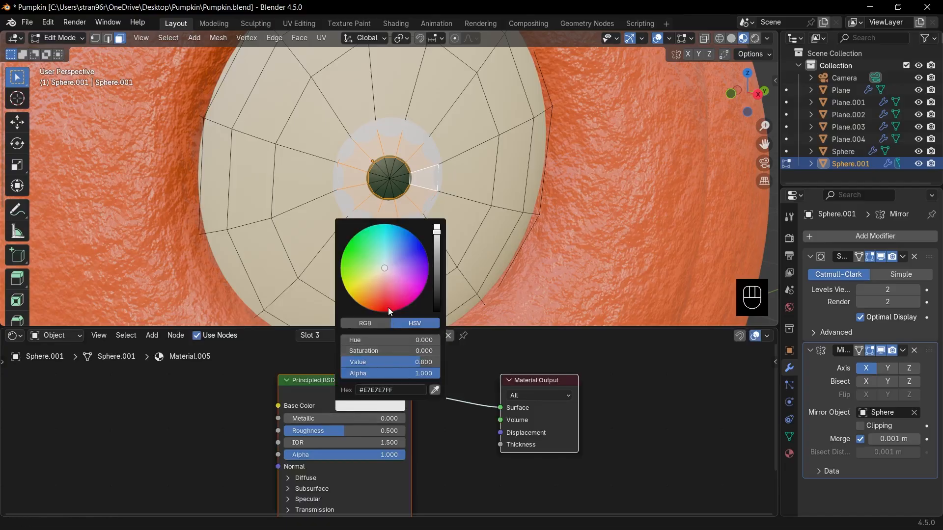
left_click_drag(373, 285, 342, 263)
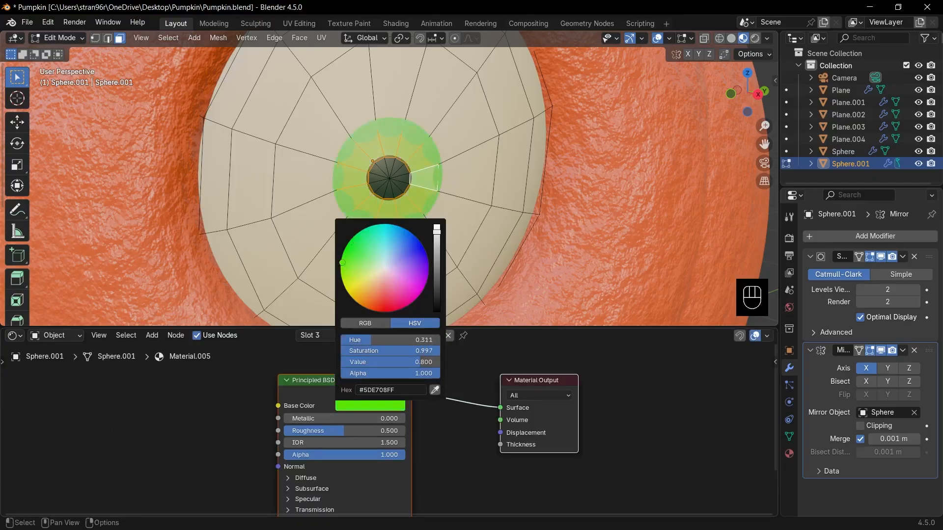
left_click_drag(440, 247, 437, 256)
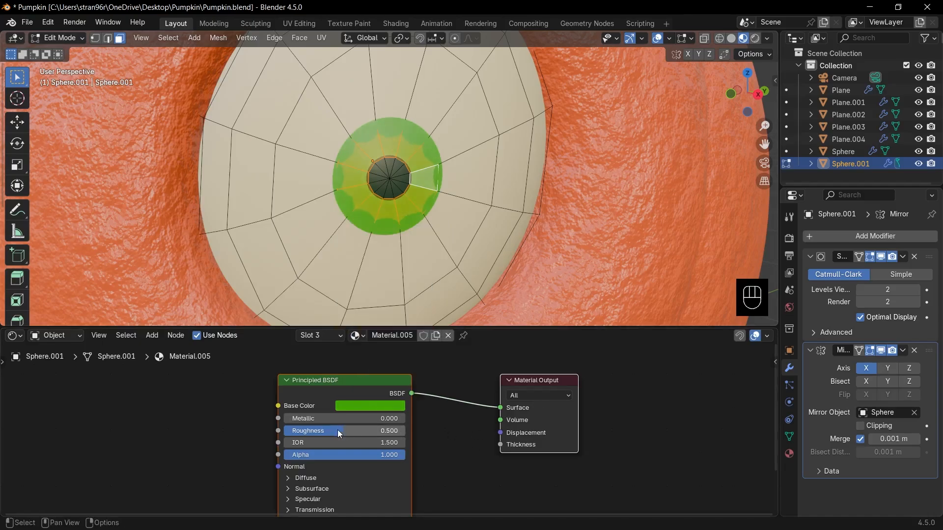
Set the iris material's roughness to 0.340, adjust the pupil material's roughness, and set the slot 1 eyeball material's to 0.253.
left_click_drag(337, 430, 318, 429)
left_click(328, 334)
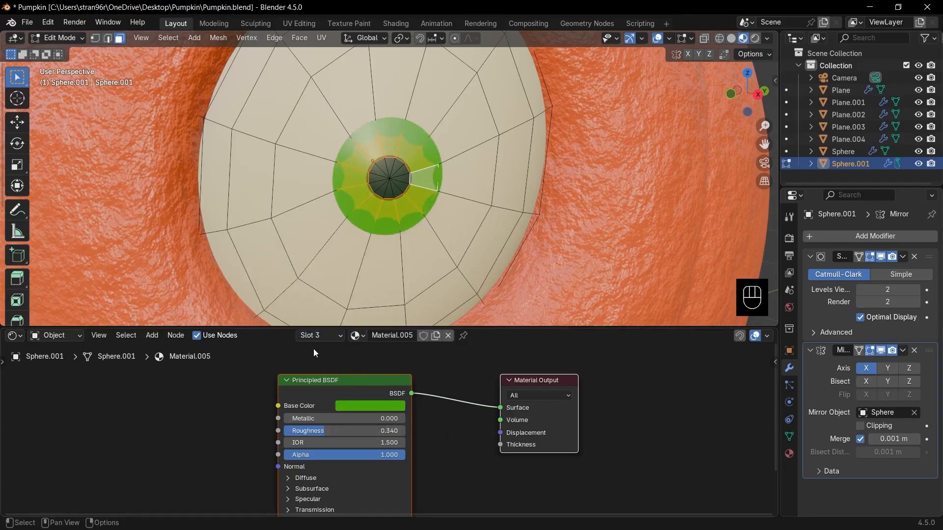
left_click(319, 335)
left_click(302, 255)
mouse_move(334, 429)
left_mouse_down()
mouse_move(326, 429)
mouse_move(339, 431)
left_mouse_up()
left_click(320, 335)
left_click(299, 237)
Return to Object Mode and the camera view, and apply the Mirror modifier on the eyeballs.
scroll(382, 299, "down", 6)
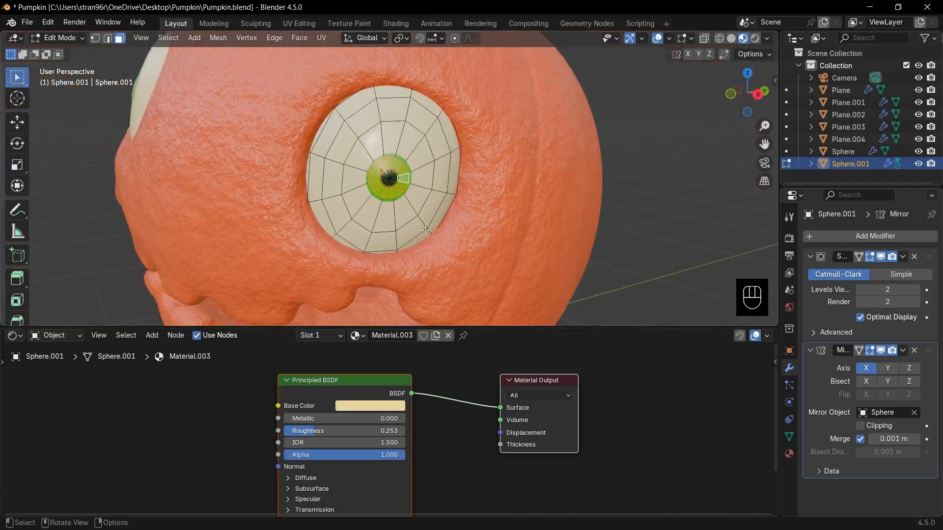
key("Tab")
scroll(428, 227, "down", 4)
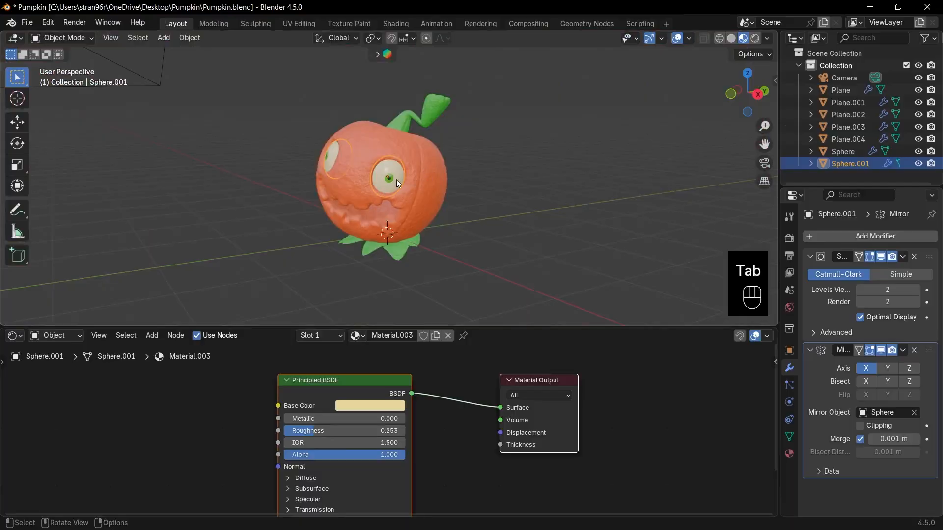
scroll(393, 182, "up", 3)
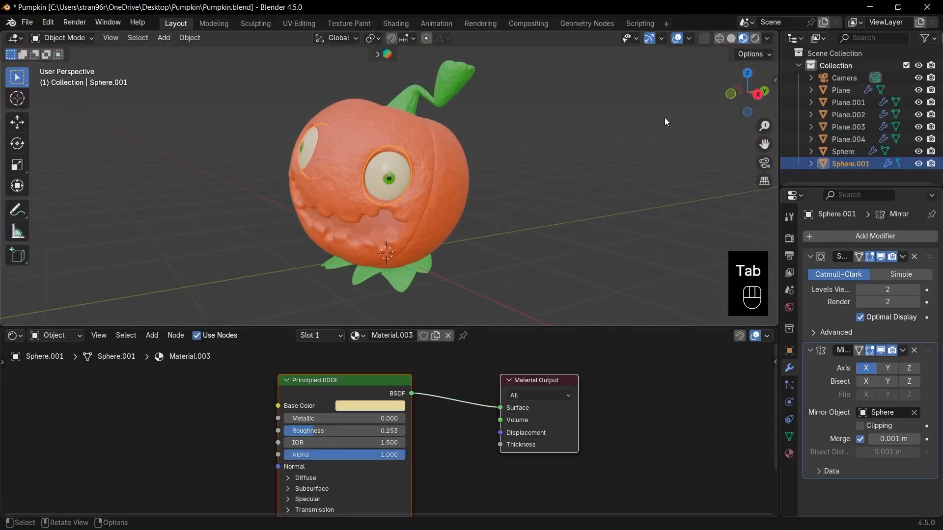
key("KP_0")
scroll(571, 162, "down", 3)
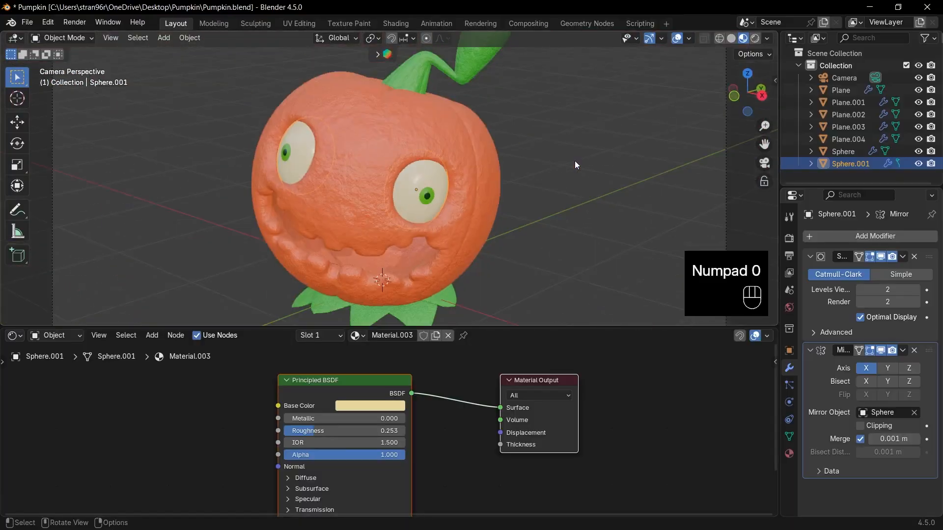
left_click(536, 205)
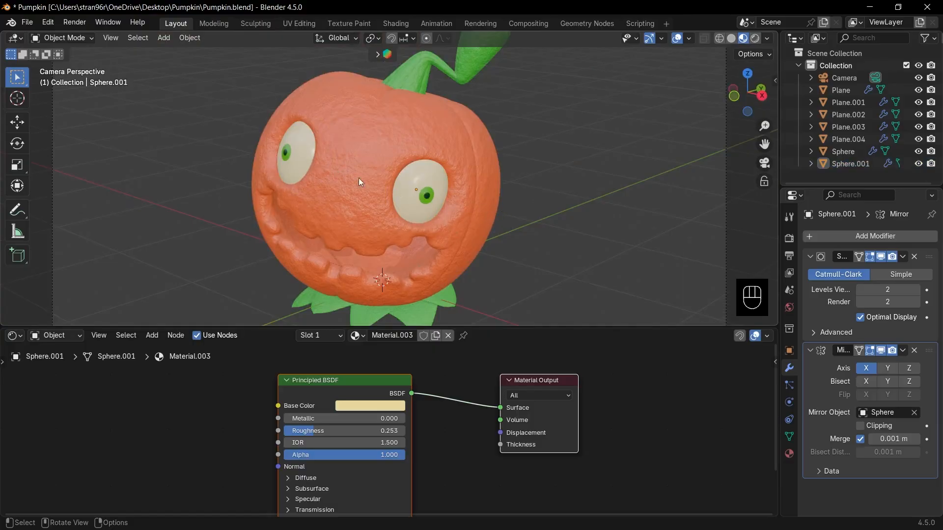
left_click(301, 155)
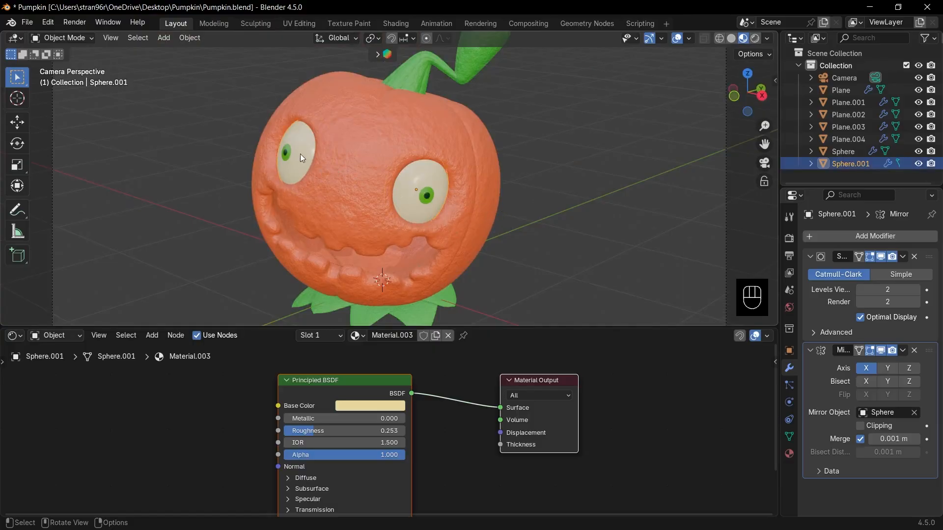
left_click(810, 351)
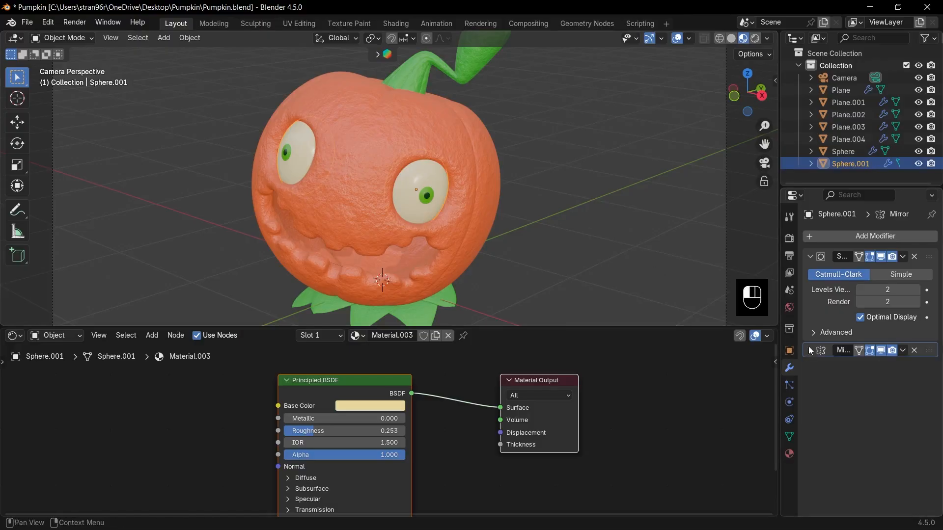
left_click(808, 257)
key("ctrl+a")
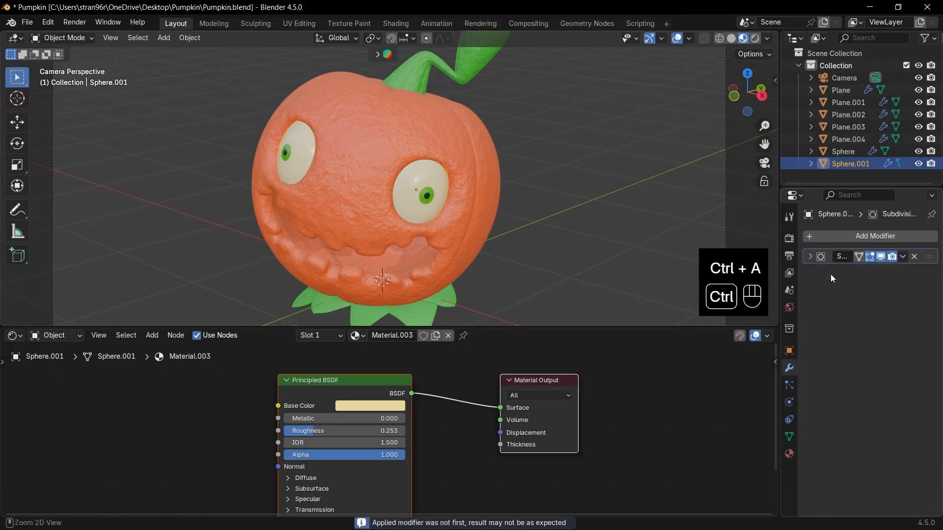
Separate the mirrored eyeball's vertices into their own object and return to Object Mode.
key("Tab")
key("1")
key("alt+z")
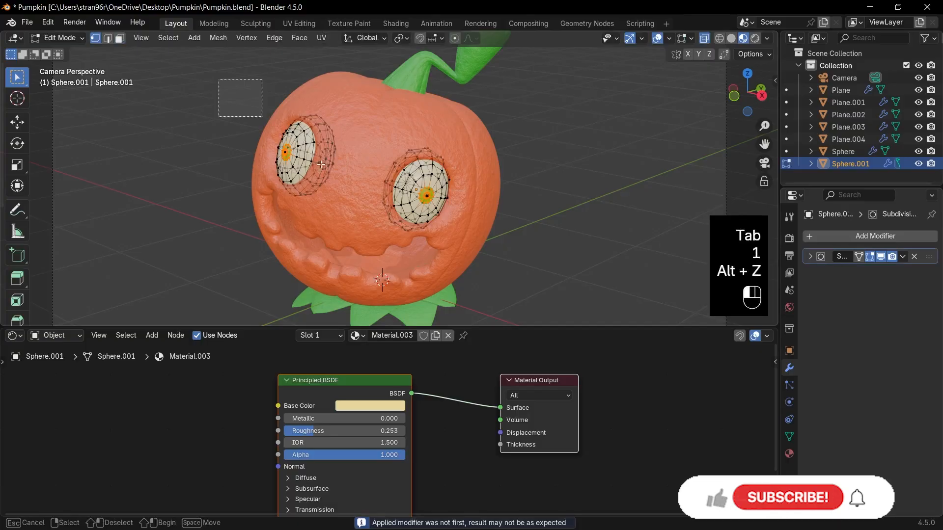
key("p")
left_click(349, 213)
key("Tab")
key("alt+z")
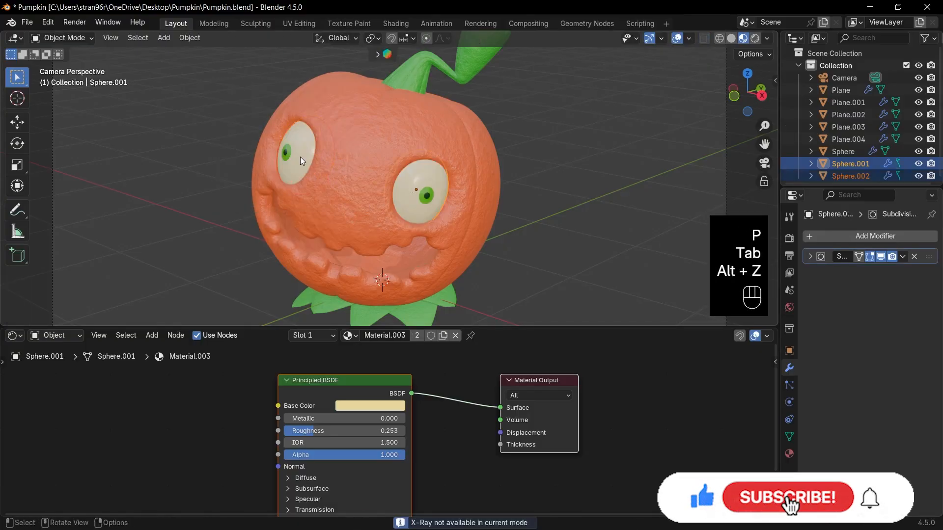
Set the separated eyeball's origin to its geometry and rotate it about 40 degrees around global Z to turn its gaze.
right_click(295, 157)
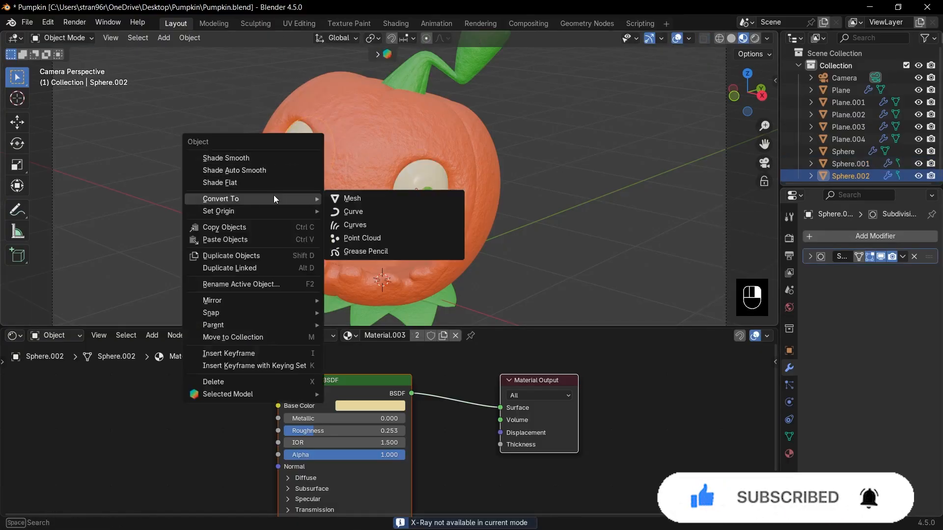
mouse_move(275, 206)
left_click(362, 225)
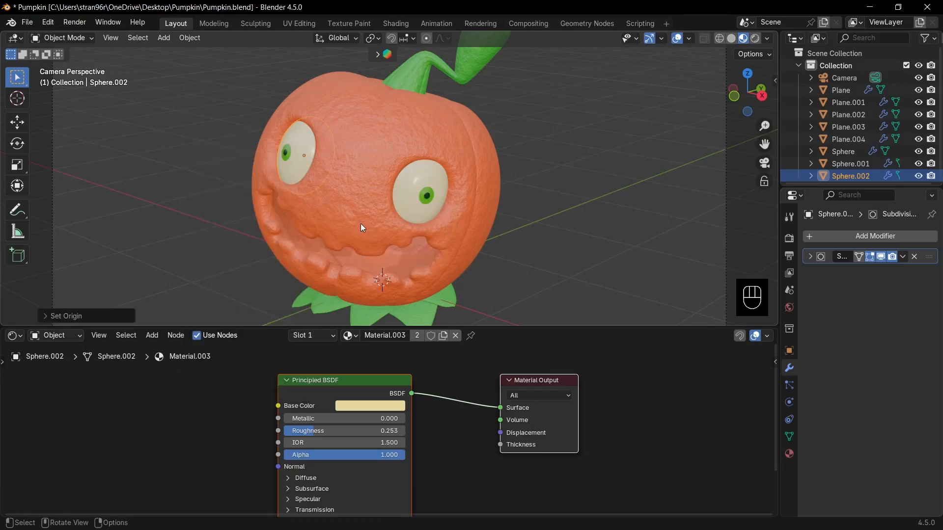
key("r")
key("z")
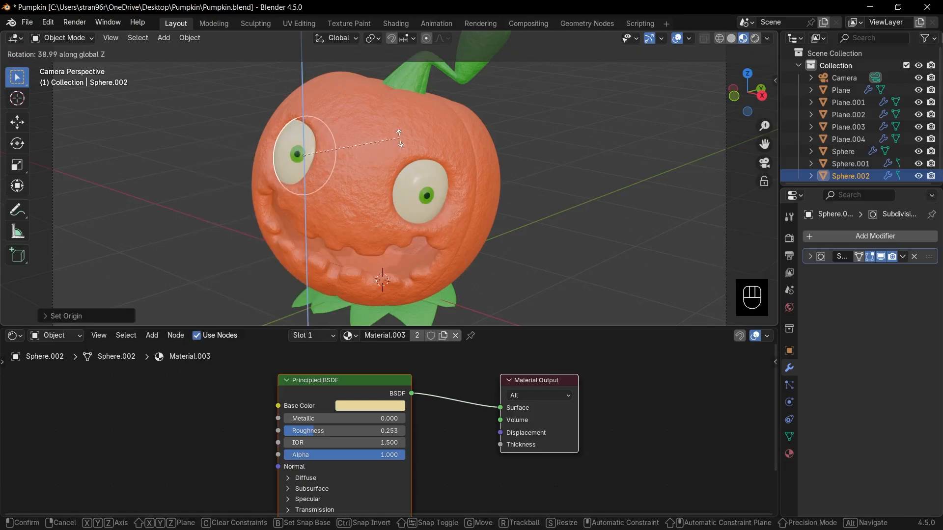
left_click(402, 124)
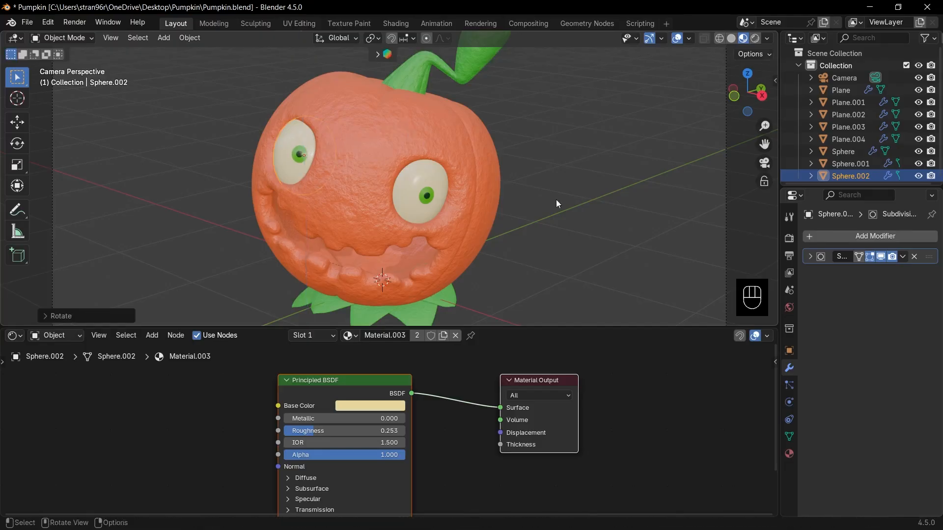
Adjust the camera framing around the pumpkin with Walk Navigation and save the file.
scroll(559, 172, "down", 4)
left_click_drag(578, 181, 588, 190)
key("q")
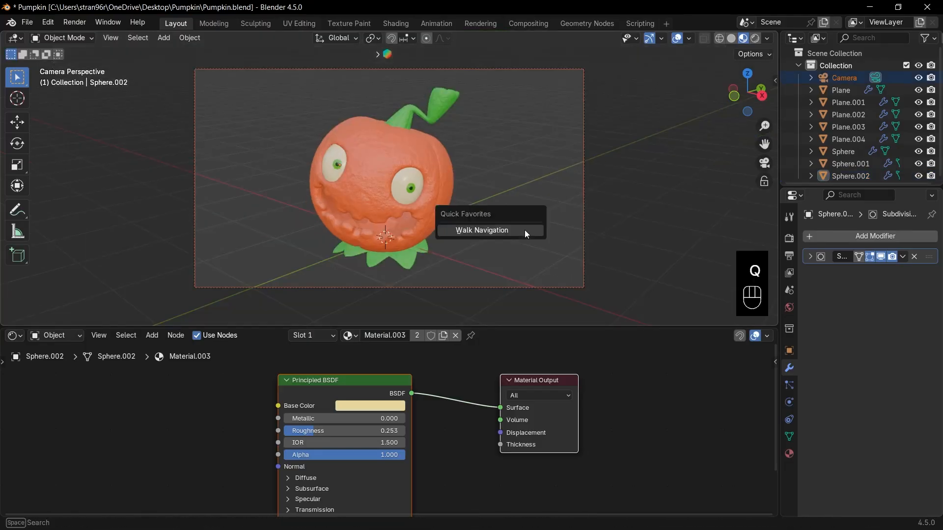
left_click(524, 230)
key("w")
key("w")
key("w")
key("s")
key("s")
key("a")
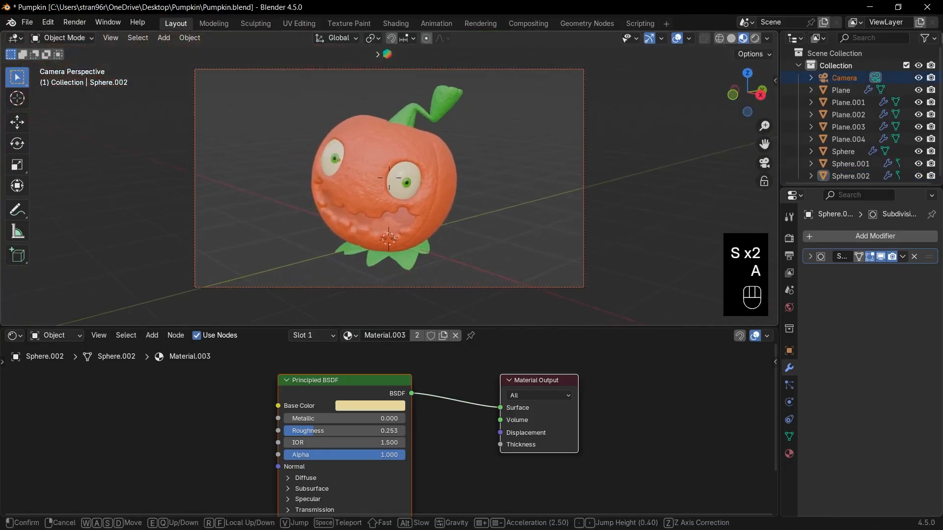
key("a")
key("ctrl+s")
Walk the camera slightly sideways to refine the pumpkin's position in the frame, and save the file again.
key("q")
key("a")
key("a")
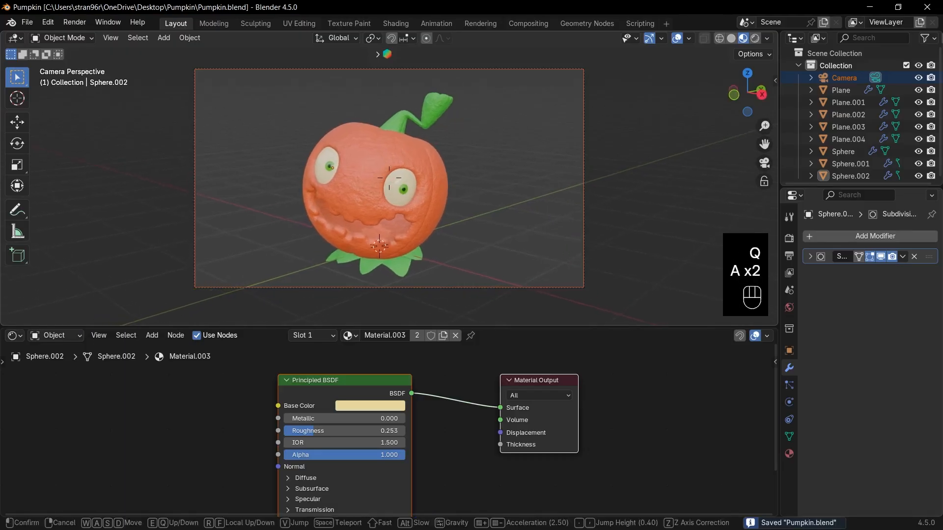
left_click(389, 178)
key("ctrl+s")
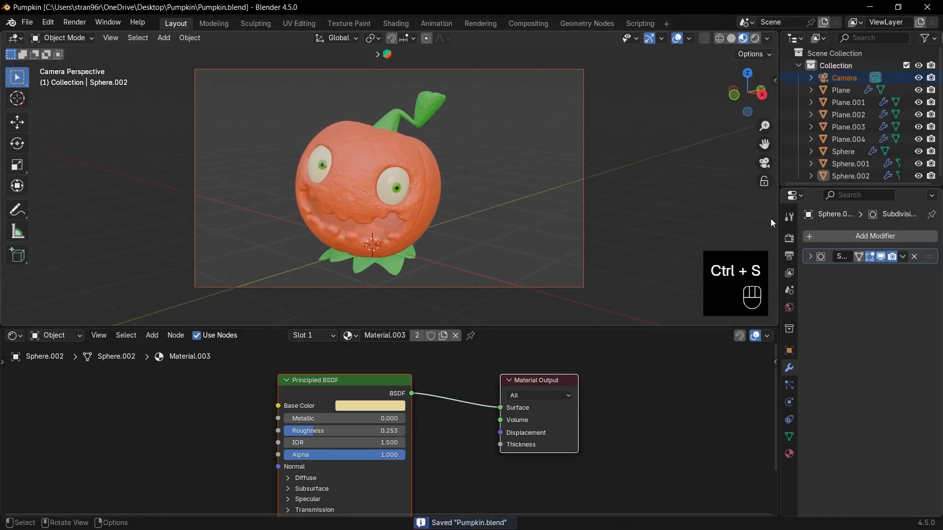
Set the render engine to Cycles with GPU Compute as the device.
left_click(791, 238)
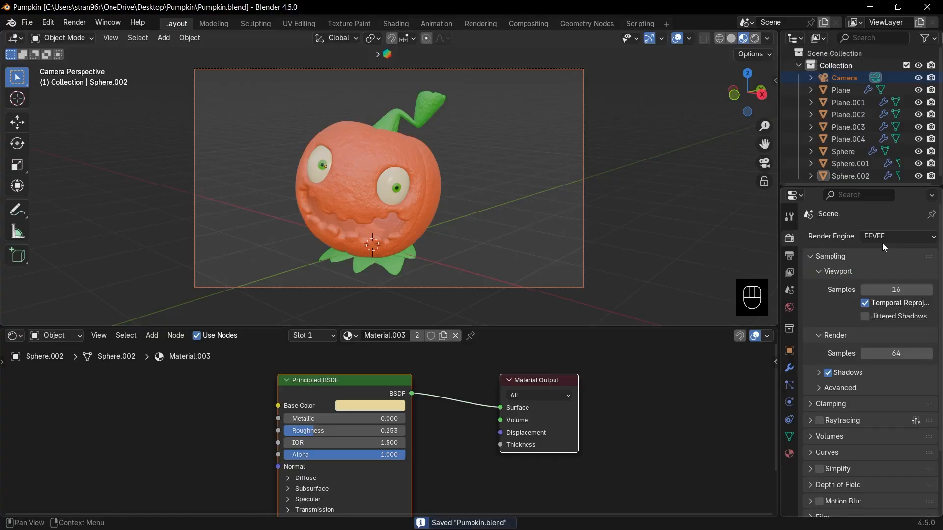
left_click(885, 237)
left_click(886, 278)
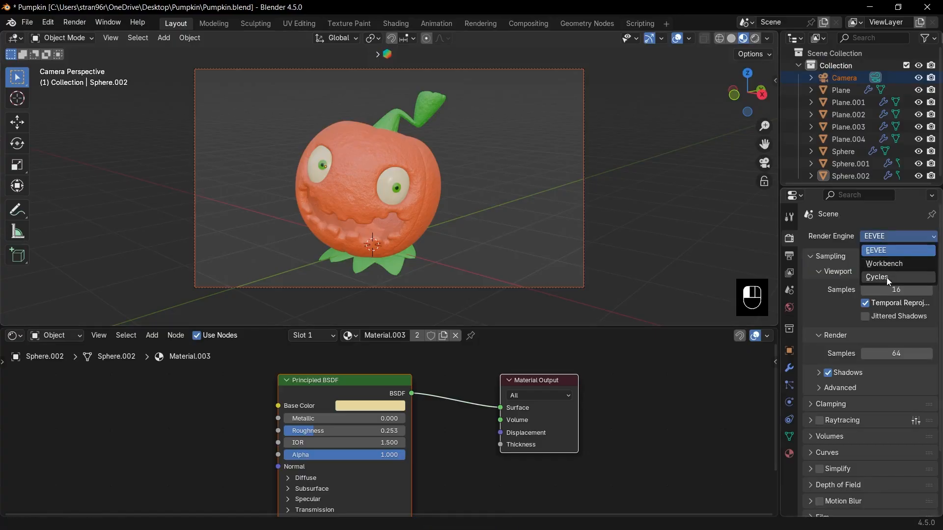
left_click(882, 270)
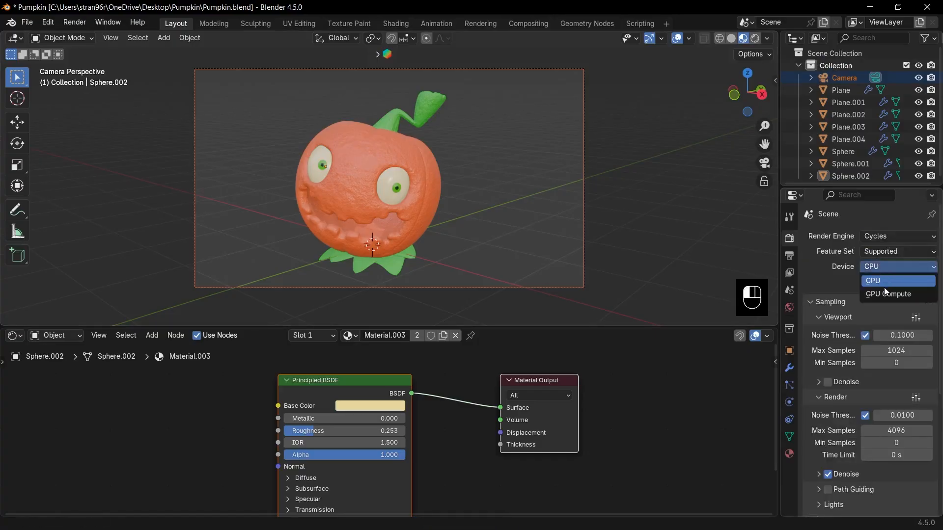
left_click(887, 294)
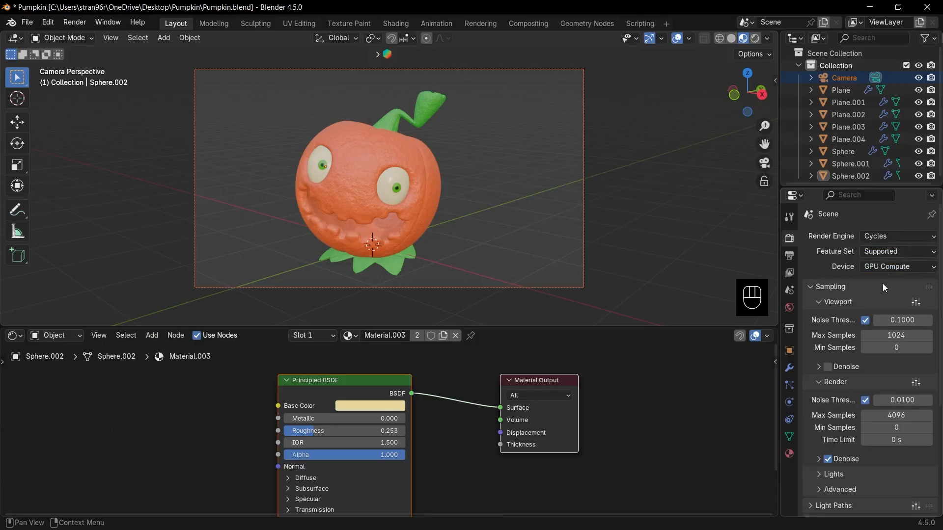
Set the maximum samples to 8 for the viewport and 512 for the render.
left_click(915, 335)
type("8")
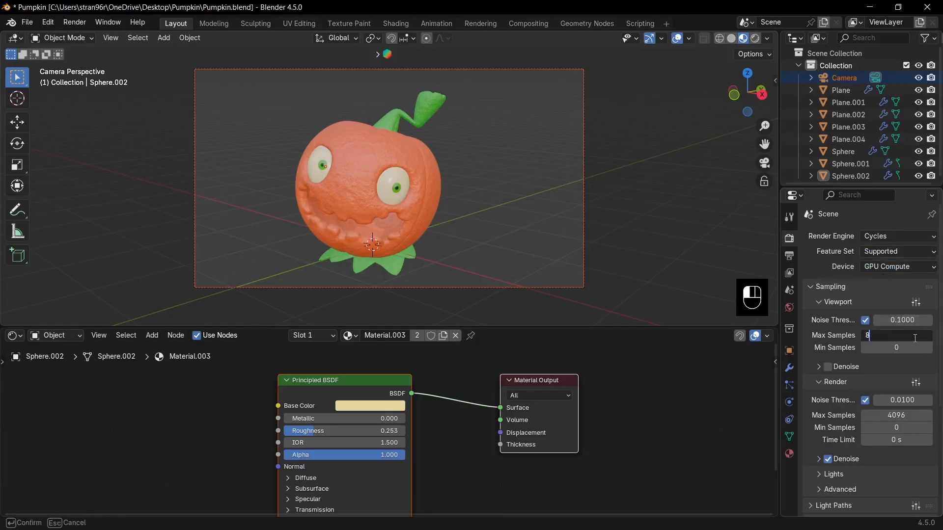
key("Return")
left_click(886, 416)
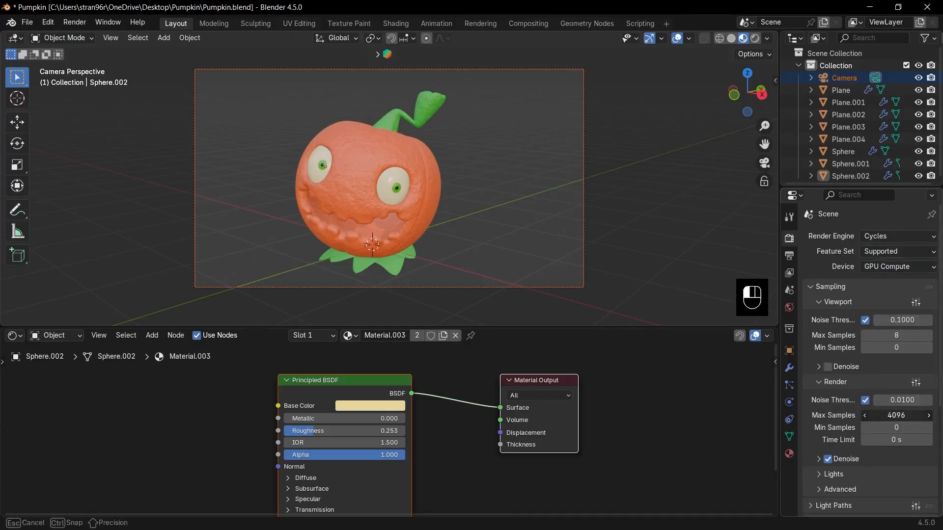
type("512")
key("Return")
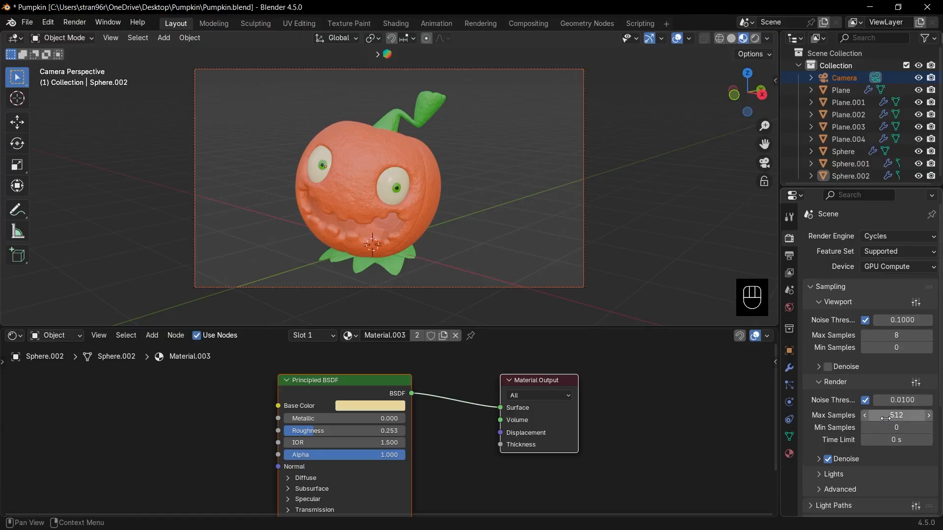
Enable a transparent film background for the render.
scroll(865, 386, "down", 7)
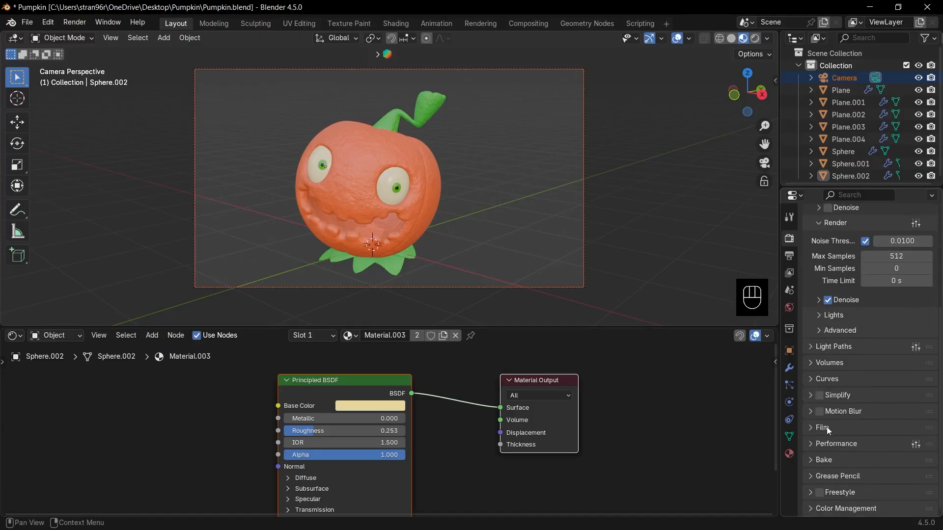
left_click(827, 426)
scroll(867, 432, "down", 5)
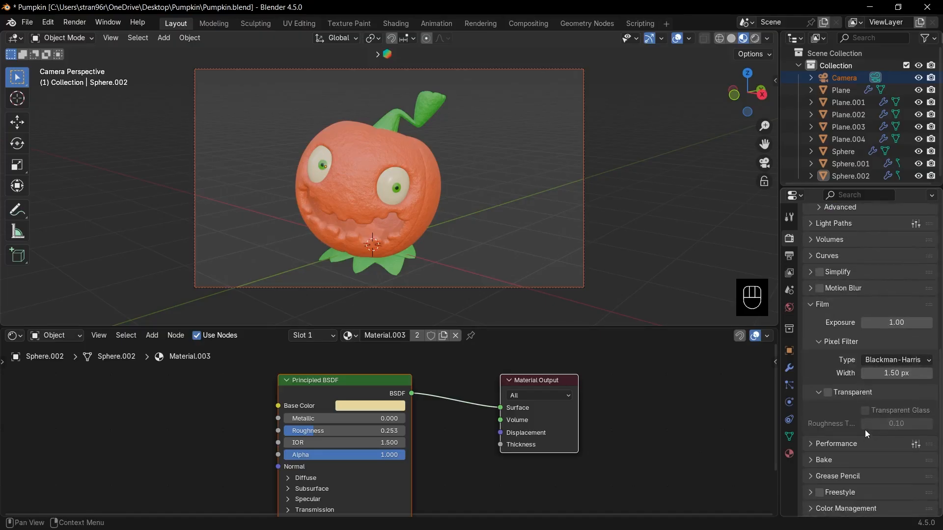
left_click(833, 387)
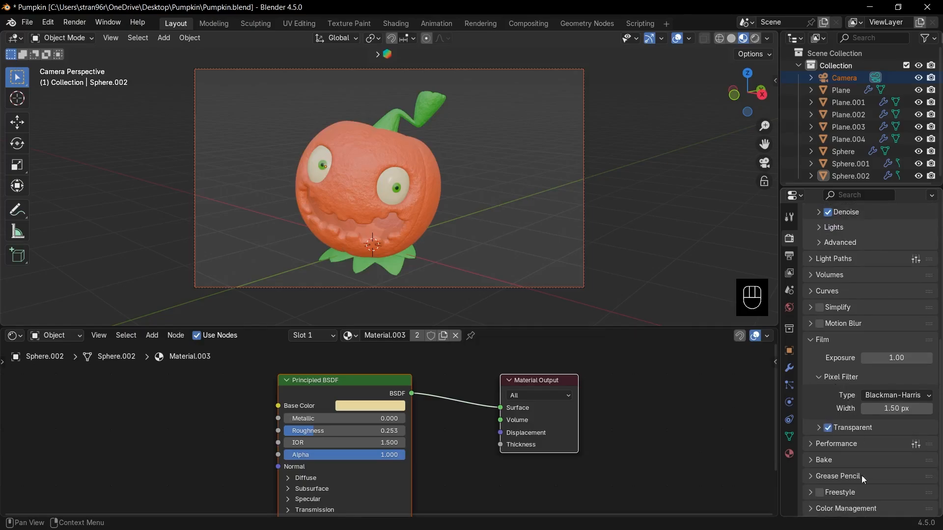
Set the color management look to Medium High Contrast.
left_click(846, 508)
scroll(879, 442, "down", 6)
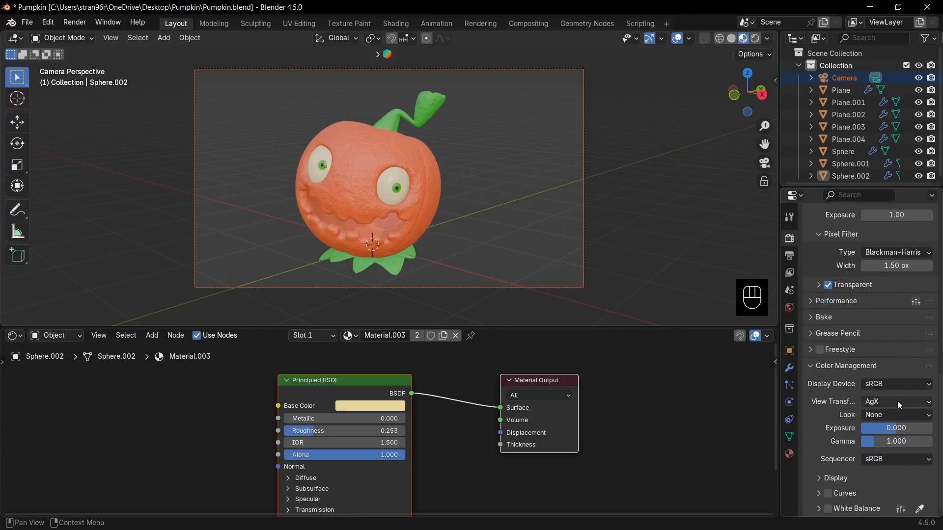
left_click(886, 416)
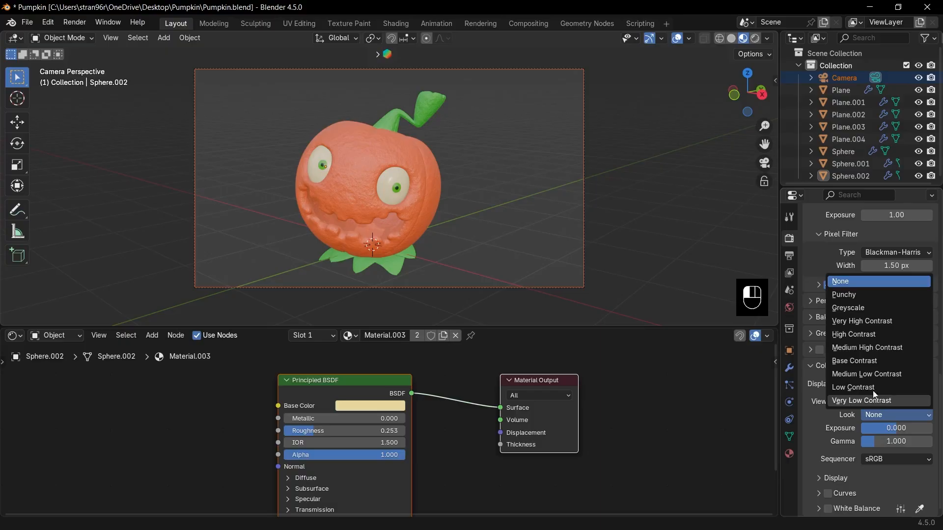
left_click(866, 348)
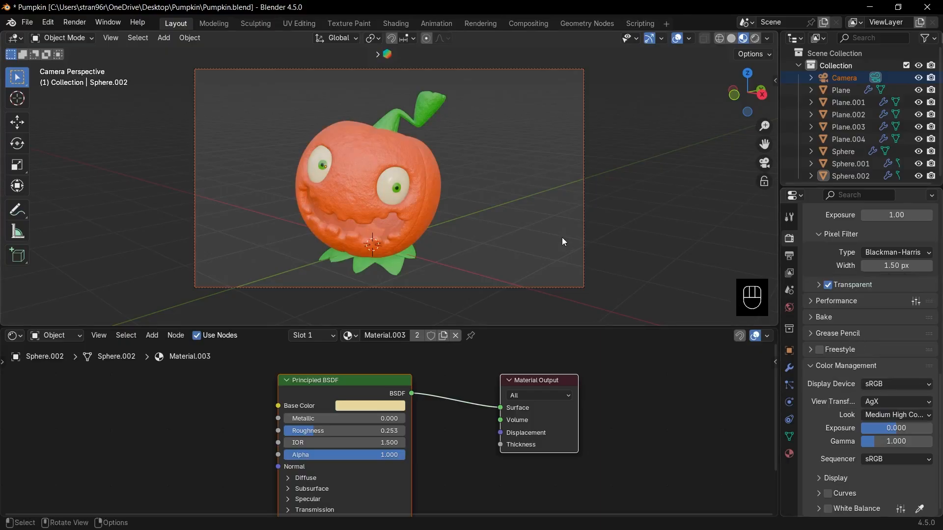
Switch to rendered shading and, in front view, add an area light above and to the right of the pumpkin.
left_click(755, 38)
key("KP_1")
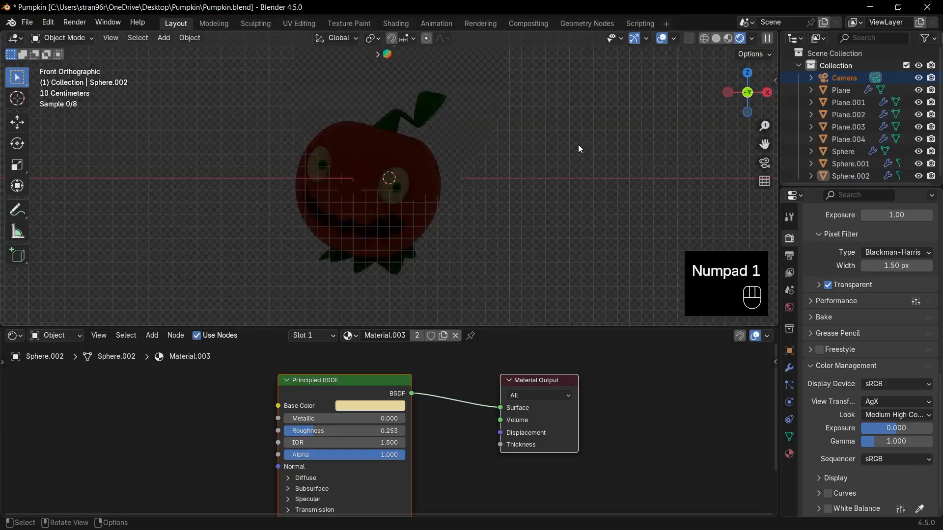
scroll(544, 142, "down", 3)
key("shift+a")
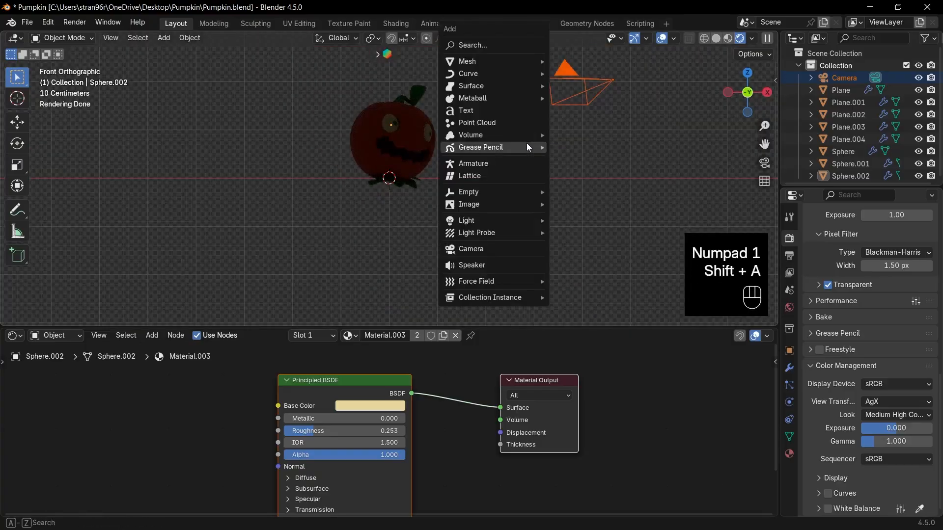
mouse_move(491, 220)
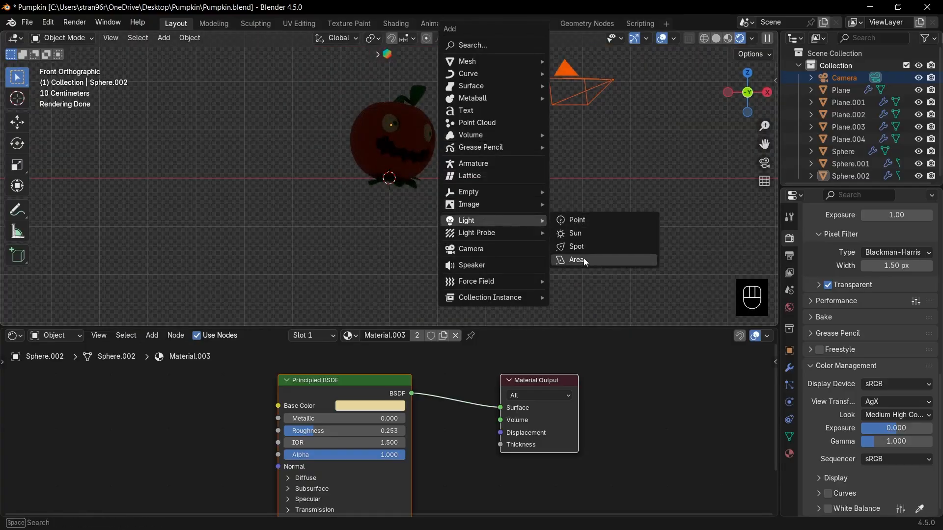
left_click(582, 257)
key("g")
left_click(534, 122)
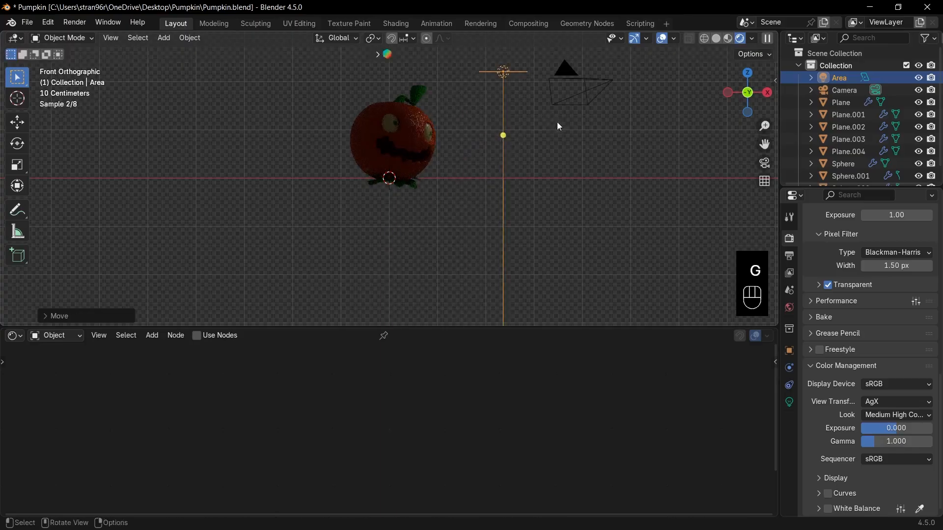
Angle the area light down toward the pumpkin, scale it up about 1.8 times, and open its light settings.
key("r")
left_click(520, 182)
key("g")
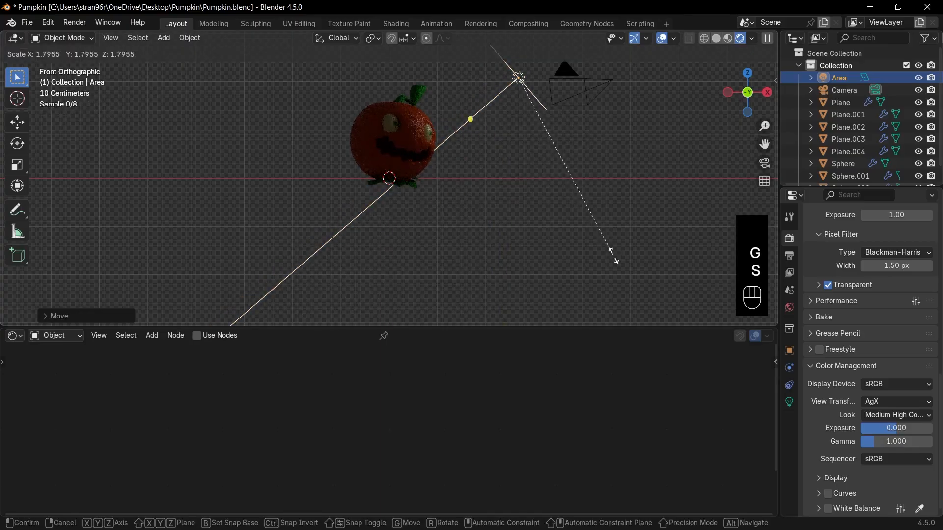
left_click(614, 255)
left_click(789, 402)
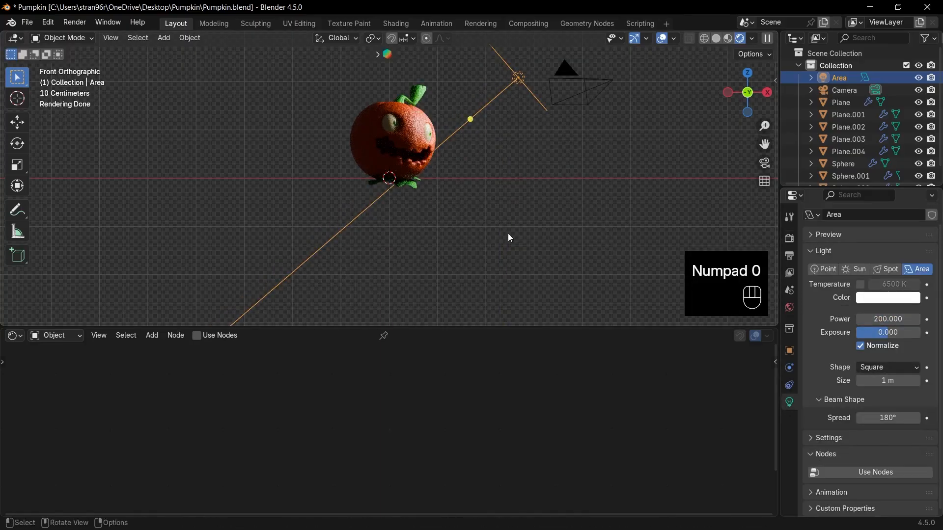
In top view, reposition the area light on the pumpkin's right side and rotate it to face the pumpkin.
key("KP_7")
scroll(492, 230, "down", 5)
key("g")
key("r")
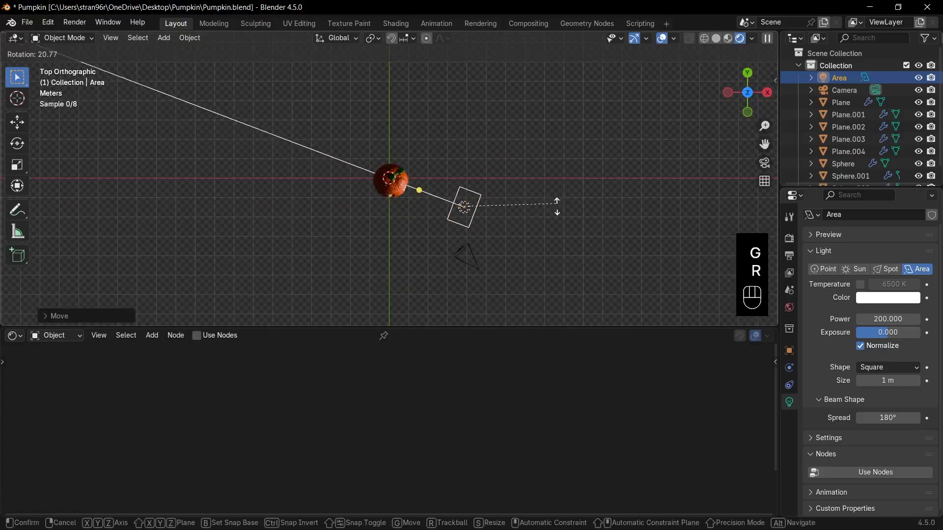
left_click(557, 206)
key("g")
left_click(557, 219)
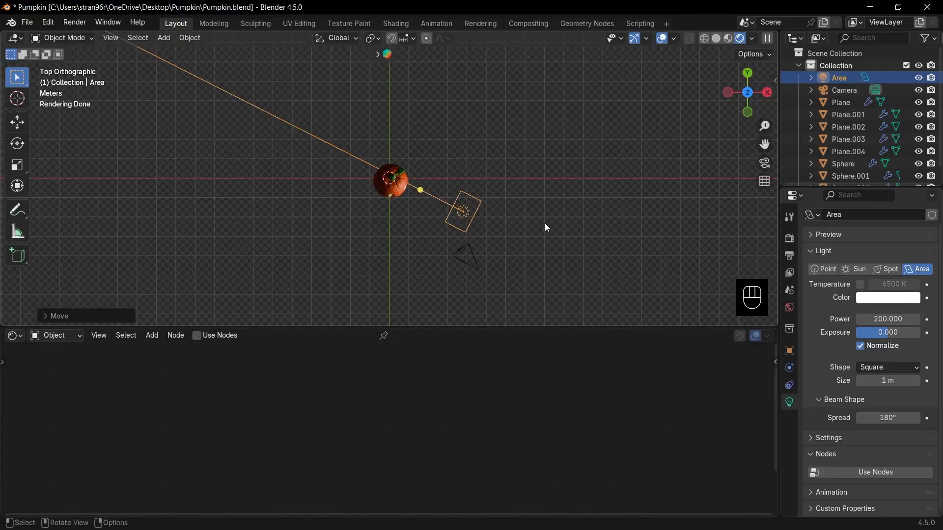
key("g")
key("r")
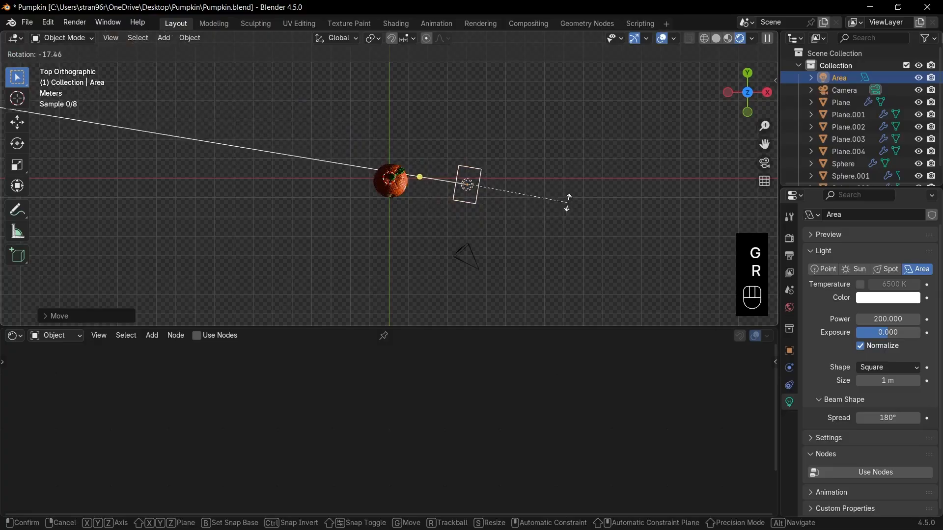
left_click(565, 194)
Duplicate the area light to the pumpkin's front left and rotate the copy to aim at the pumpkin.
key("shift+d")
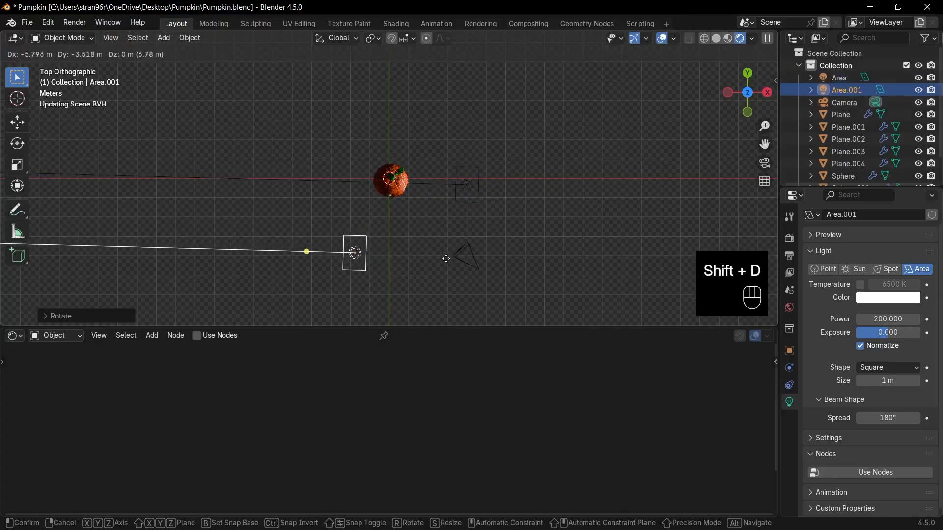
left_click(446, 259)
key("r")
left_click(448, 189)
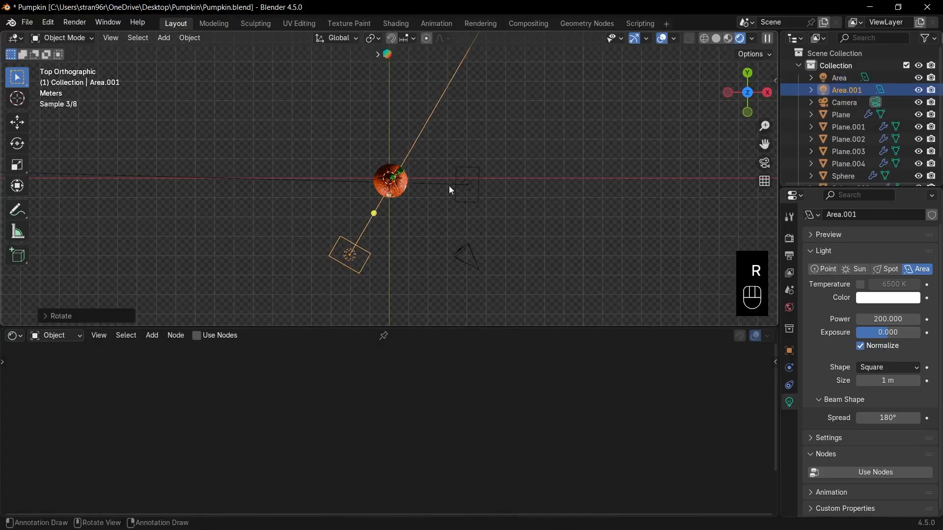
Enlarge the front-left area light, adjust its placement, and set its color to light blue.
key("s")
left_click(537, 216)
left_click(888, 298)
left_click(856, 140)
key("KP_0")
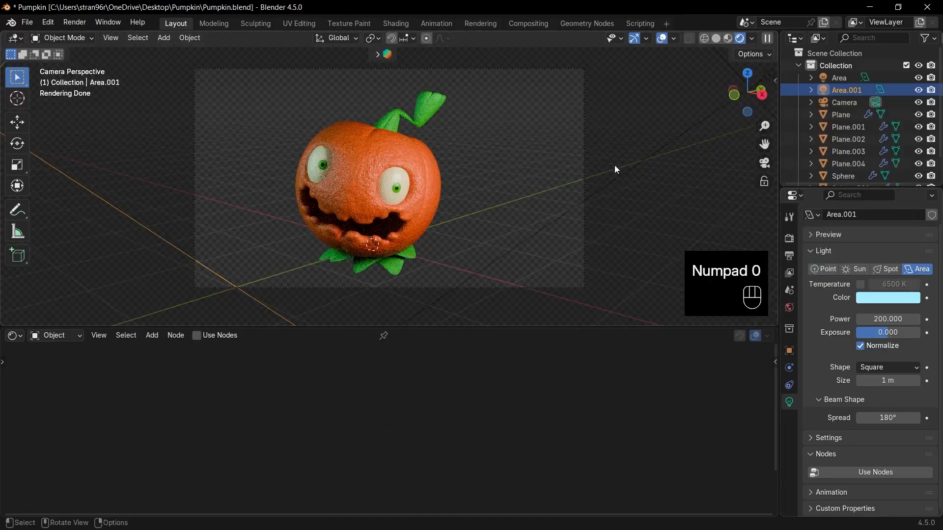
key("KP_7")
key("s")
left_click(503, 245)
key("g")
Duplicate the white right-side area light behind the pumpkin, then clear the copy's rotation and turn it 90 degrees around X.
key("shift+d")
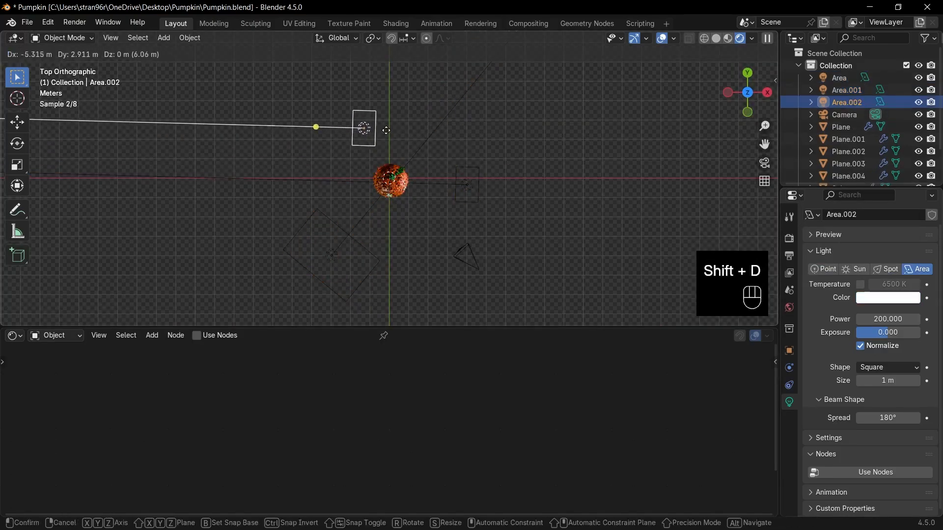
left_click(386, 130)
key("alt+r")
key("r")
key("x")
key("9")
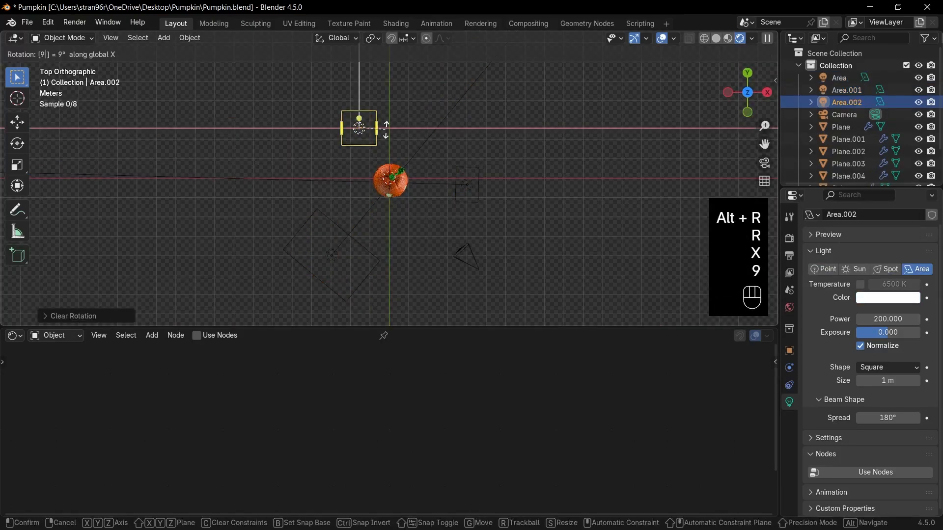
key("Return")
Rotate the rear area light in top view to face the pumpkin, and reposition it in camera view.
key("r")
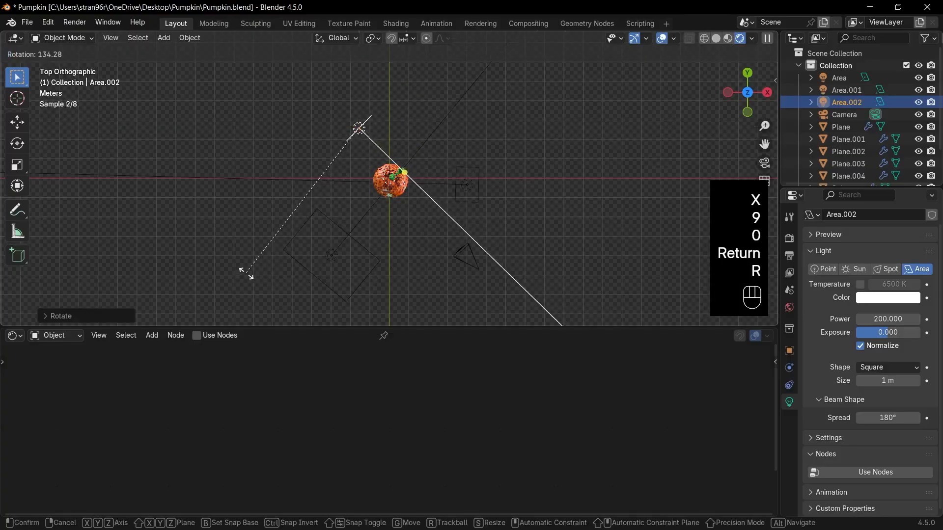
left_click(203, 256)
key("KP_0")
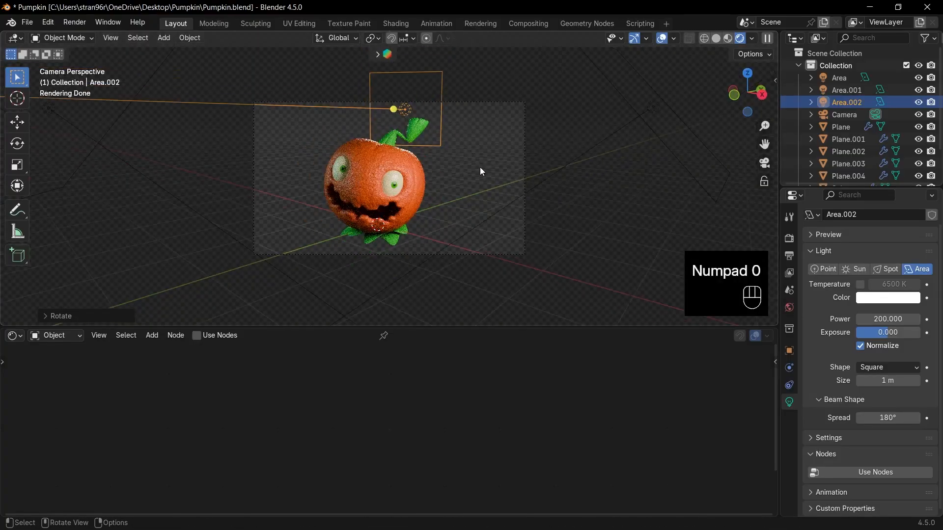
key("g")
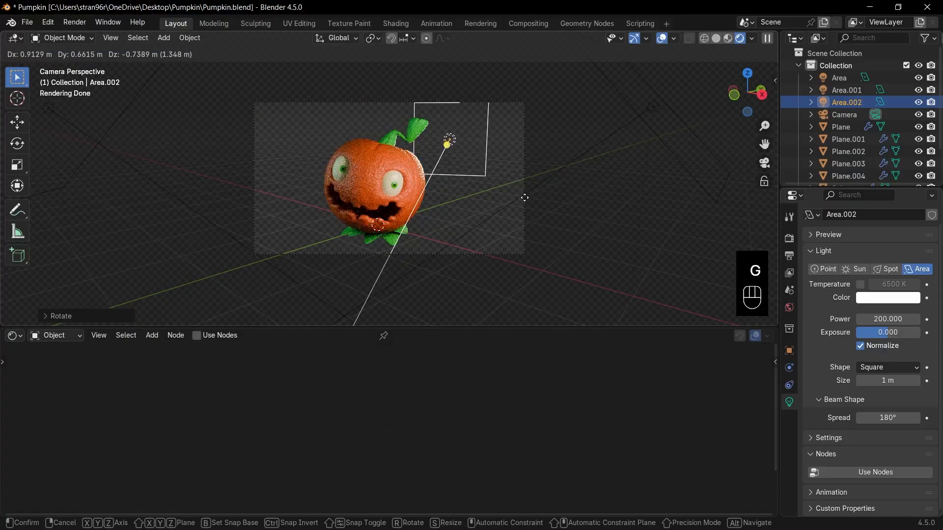
left_click(500, 173)
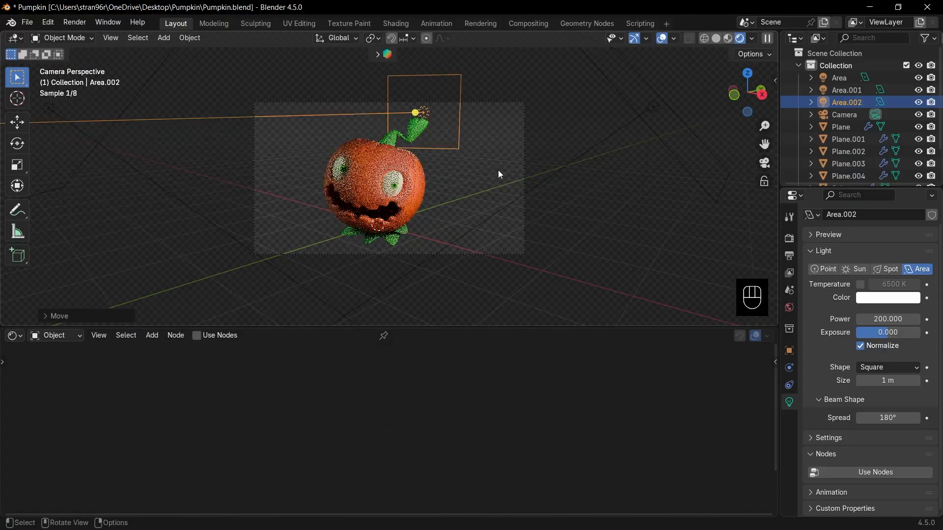
Set the rear area light's beam spread to 15° and move the light slightly lower behind the pumpkin in camera view.
left_click(903, 299)
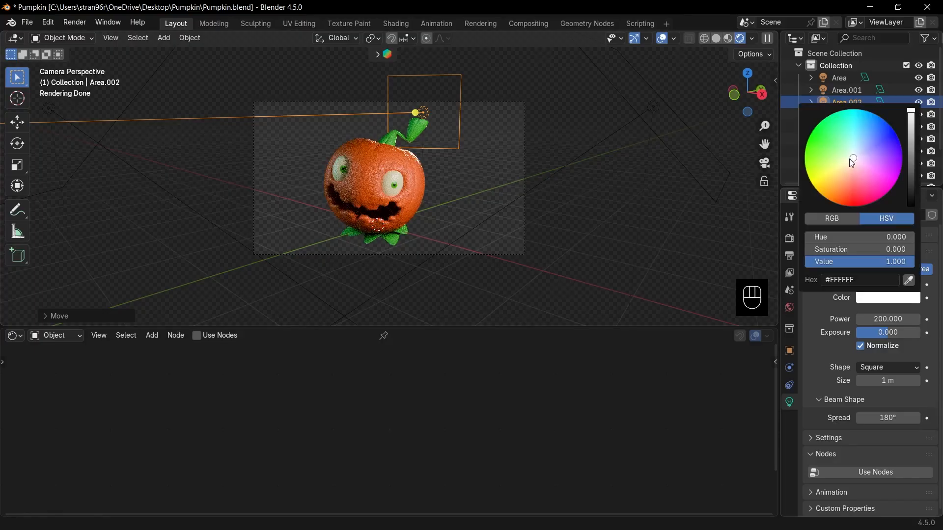
left_click(887, 419)
type("15")
key("Return")
key("g")
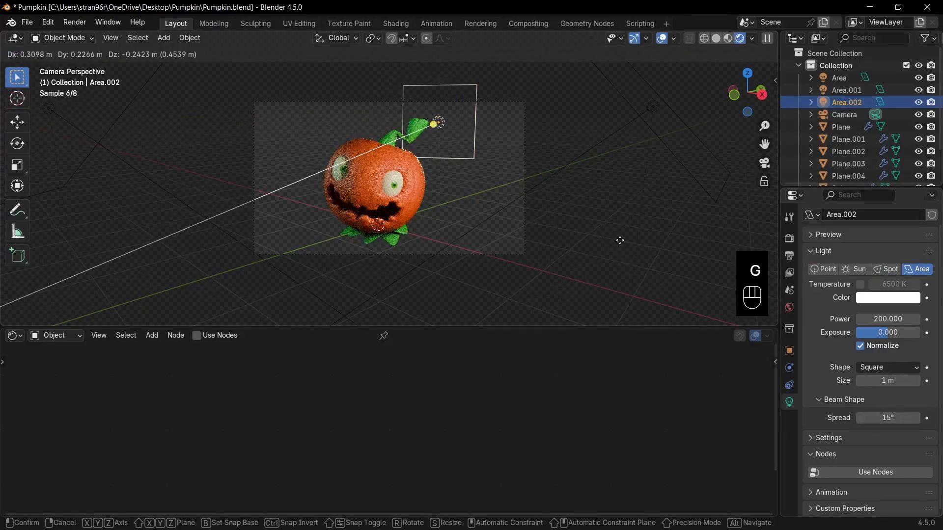
left_click(617, 239)
Try a tinted color on the rear area light, undo the color change, and deselect the light.
left_click(880, 304)
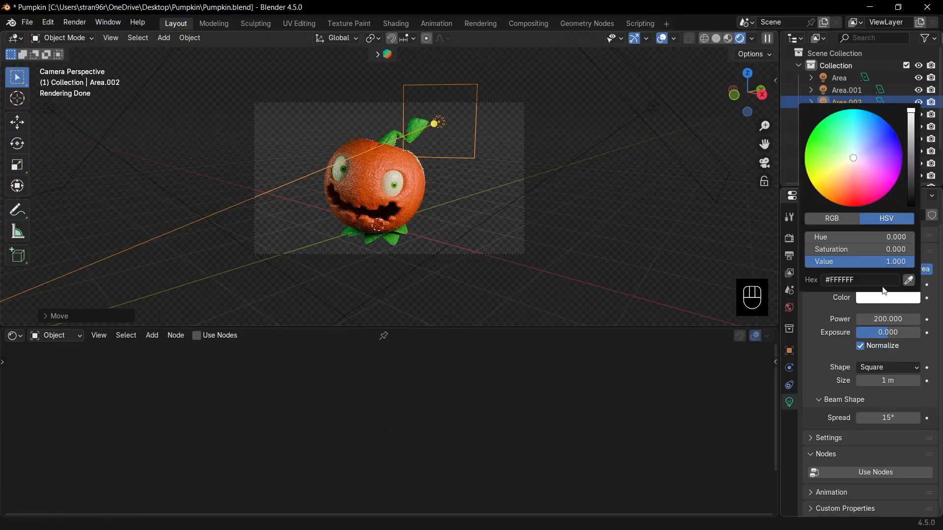
left_click_drag(867, 119, 880, 135)
key("ctrl+z")
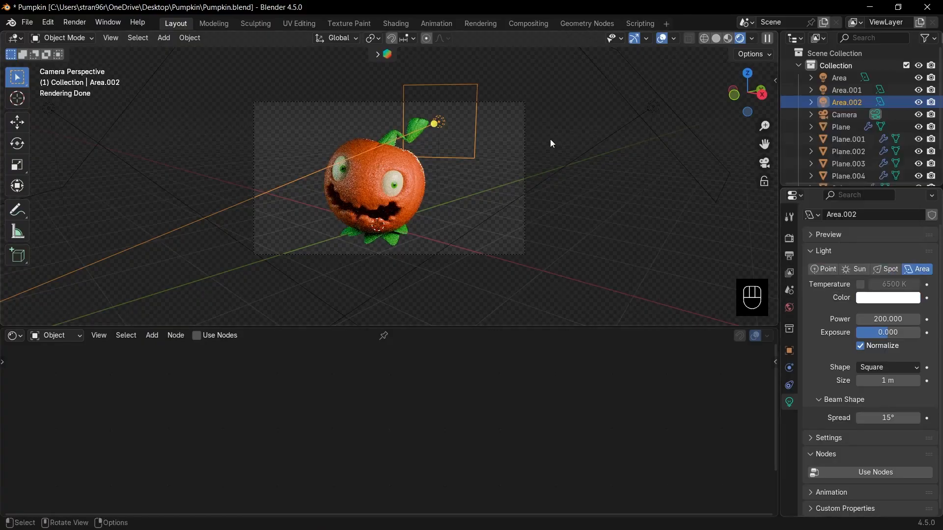
left_click(549, 140)
Reposition the white right-side area light in top view, rotate it to face the pumpkin, and return to camera view.
scroll(491, 170, "up", 1)
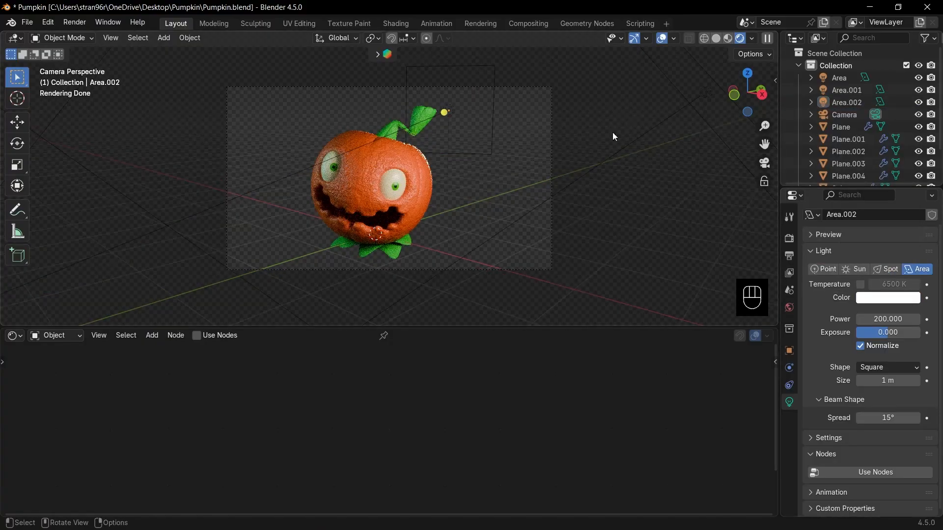
left_click(707, 92)
key("KP_7")
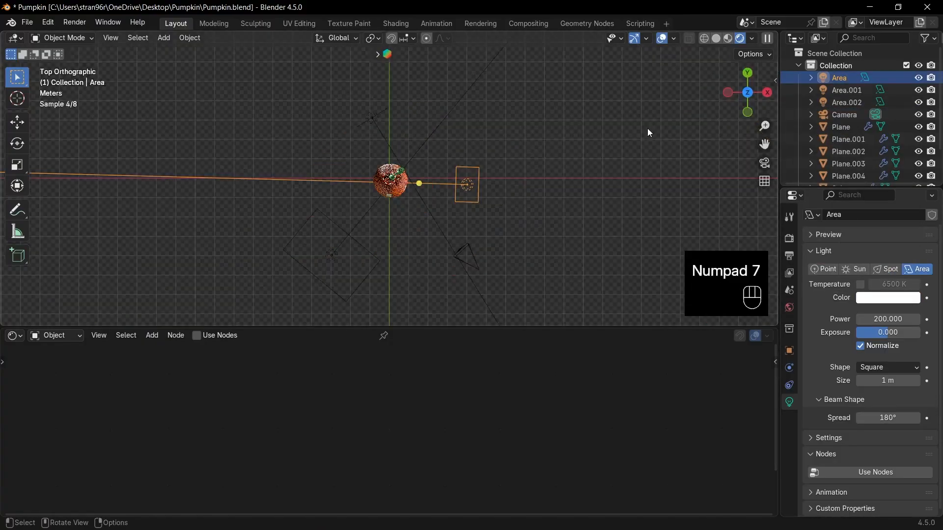
key("g")
left_click(644, 142)
key("r")
key("g")
key("KP_0")
left_click(541, 220)
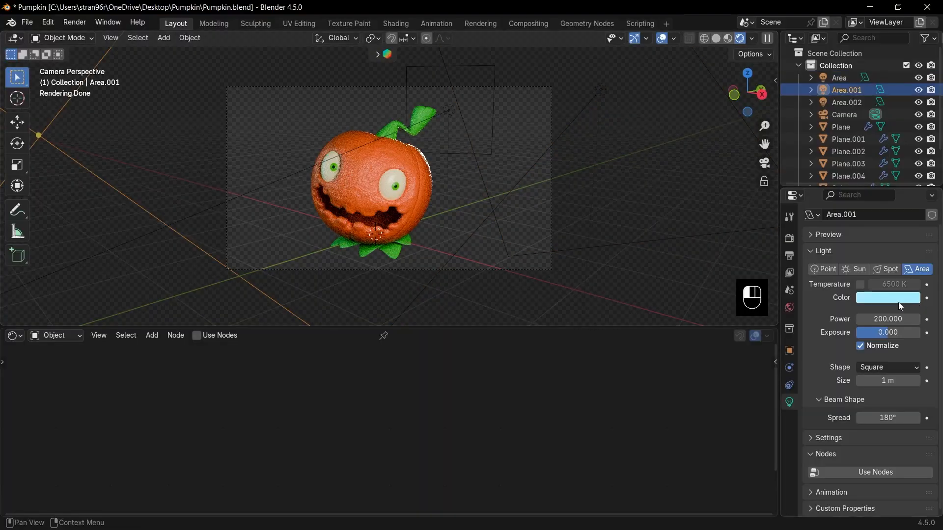
Adjust the light blue color of the front-left area light and save the file.
left_click(898, 302)
left_click_drag(862, 128, 869, 121)
left_click(641, 163)
key("ctrl+s")
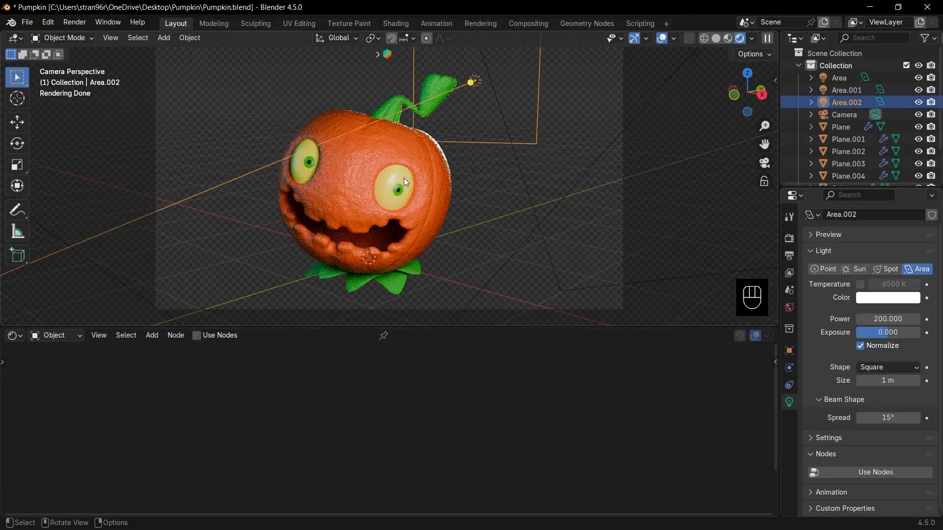
Adjust the base color of Material.004 on the pumpkin's right-hand eyeball.
left_click(404, 177)
left_click(313, 335)
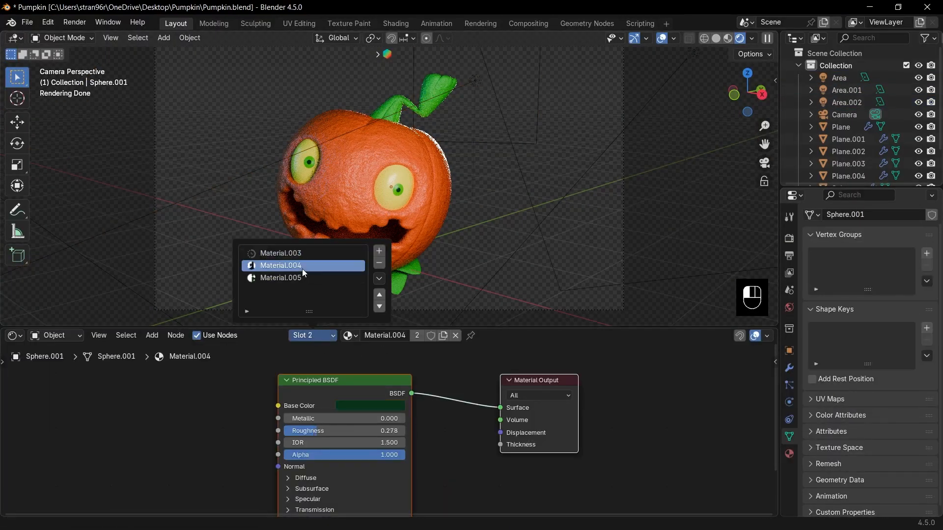
left_click(369, 406)
left_click(367, 244)
Give the eyeball's Material.005 a roughness of 0.155 and a green base color, and save the file.
left_click(313, 336)
left_click_drag(310, 432, 301, 431)
left_click(314, 278)
left_click(369, 406)
key("ctrl+s")
scroll(494, 225, "down", 1)
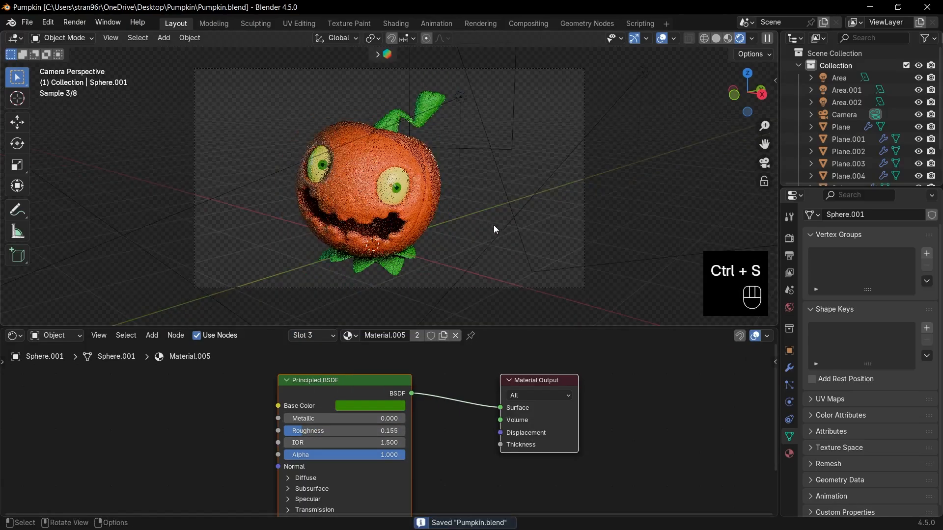